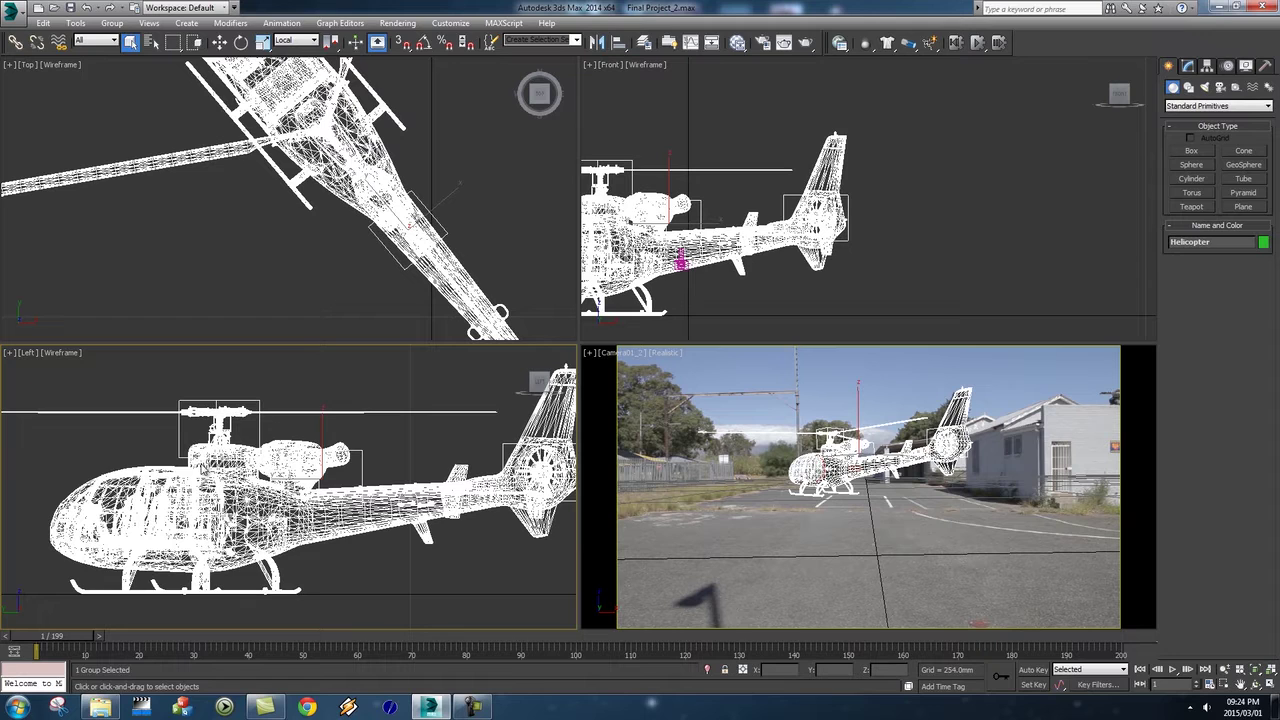
Open the Helicopter group and select individual parts inside it, including a rotor blade, a door and the group helper
{"action": "left_click", "coordinate": [112, 23]}
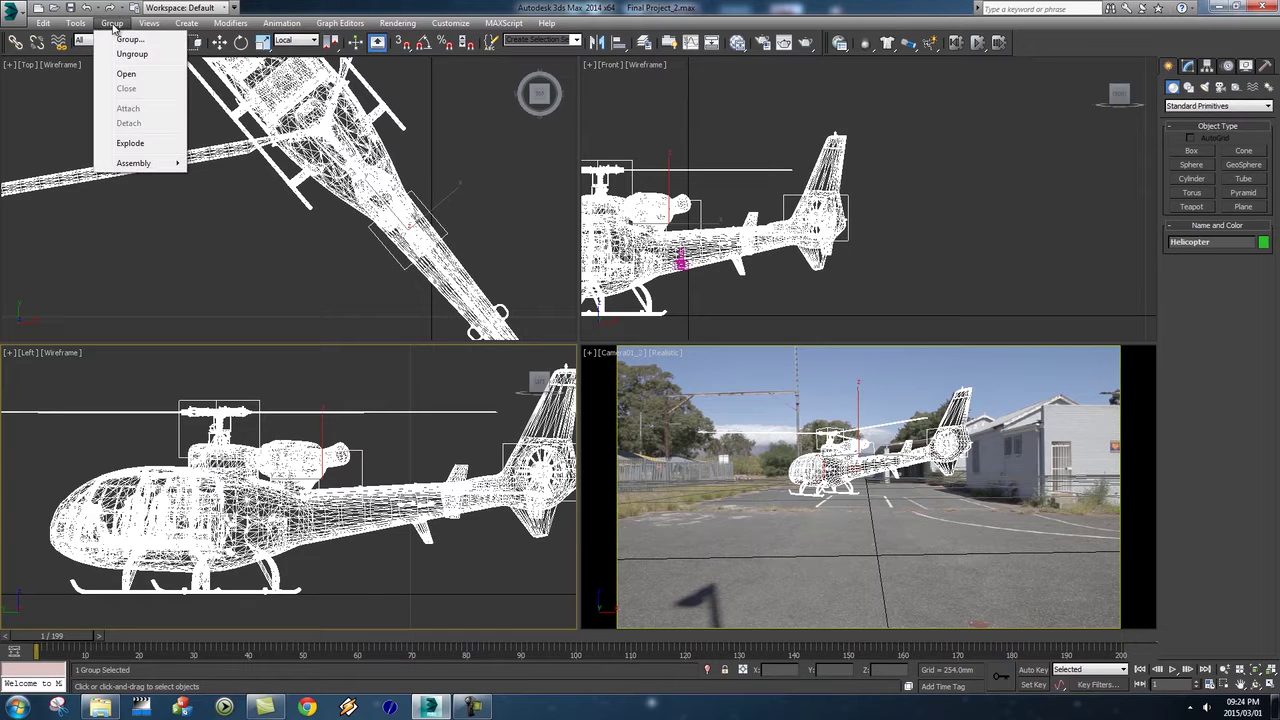
{"action": "left_click", "coordinate": [125, 74]}
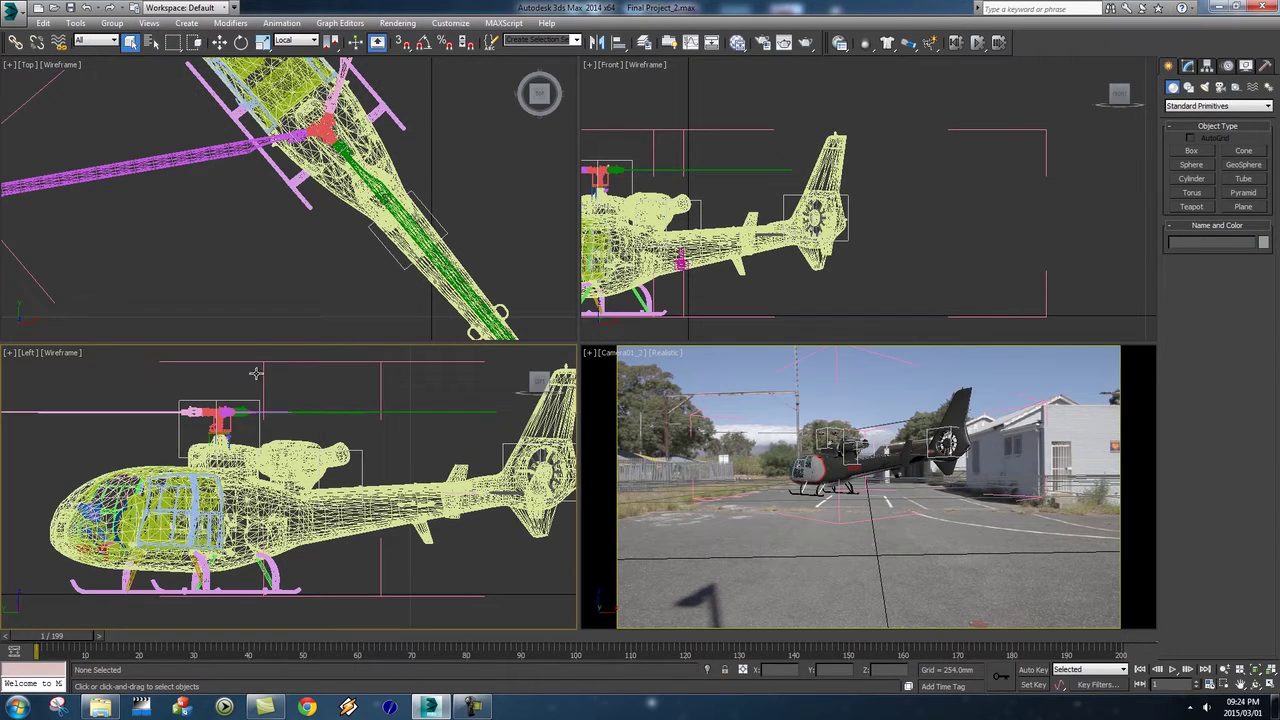
{"action": "left_click", "coordinate": [226, 411]}
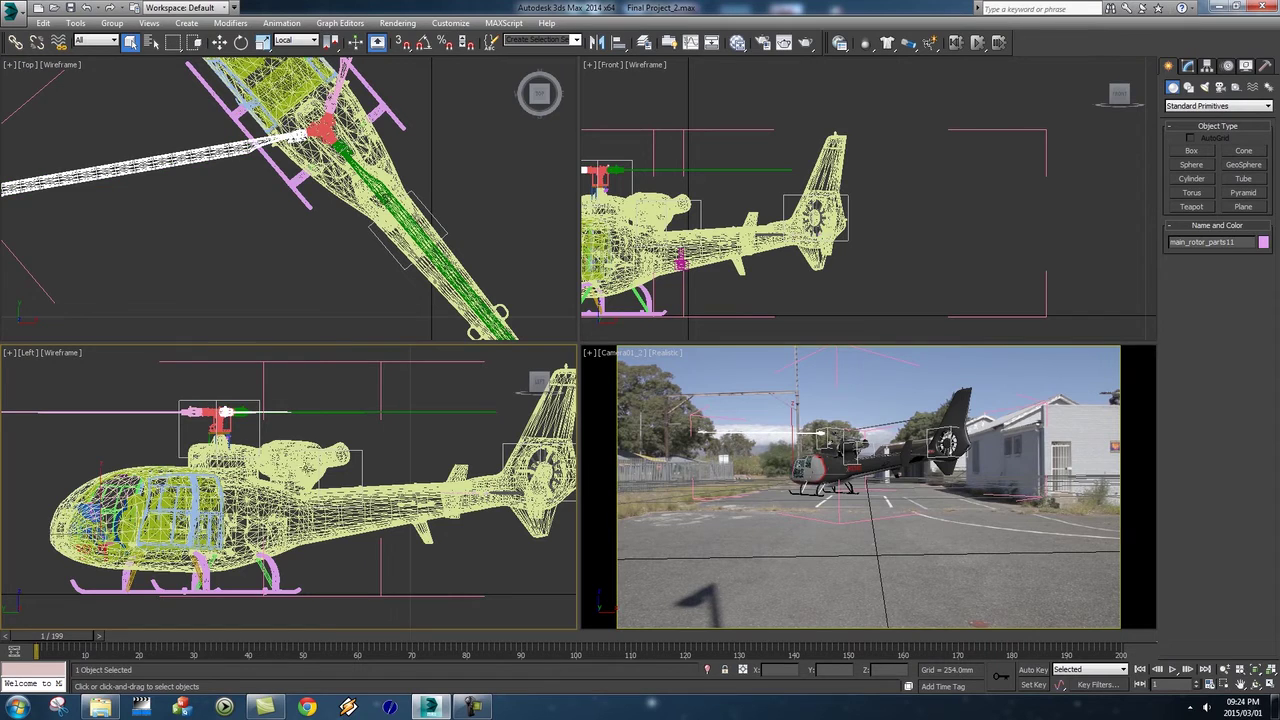
{"action": "left_click", "coordinate": [307, 466]}
{"action": "left_click", "coordinate": [172, 505]}
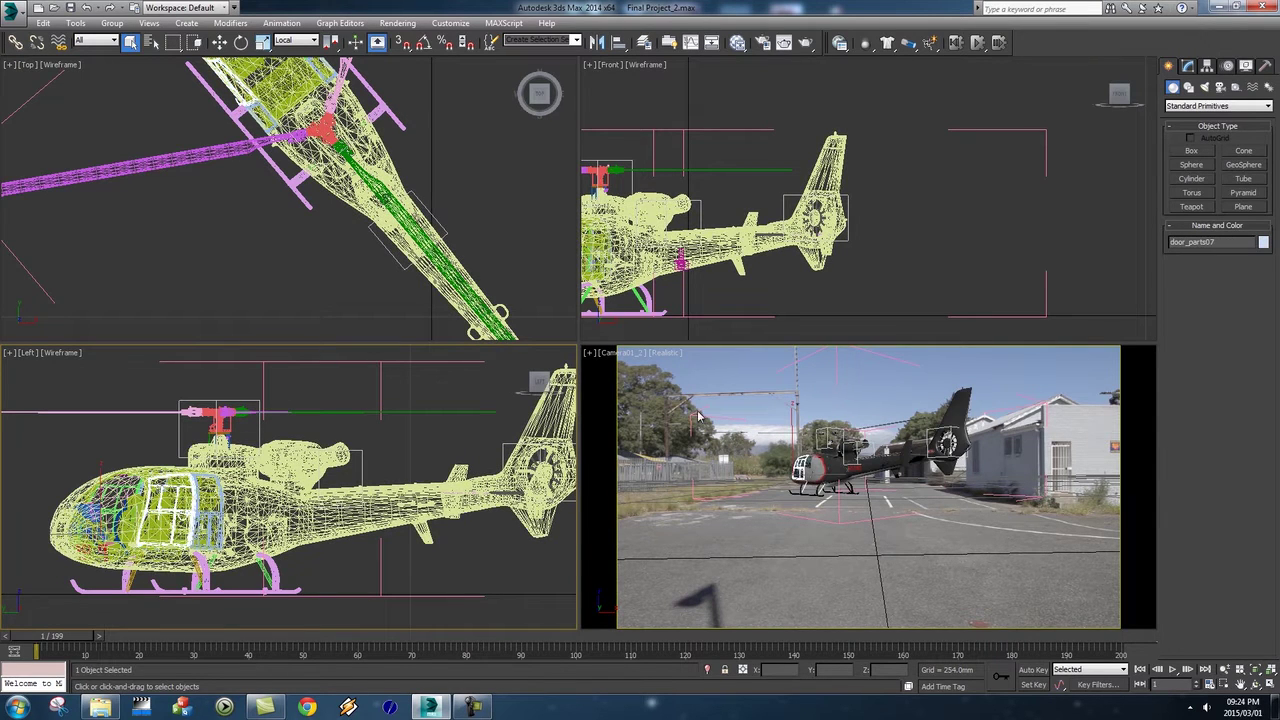
{"action": "left_click", "coordinate": [382, 368]}
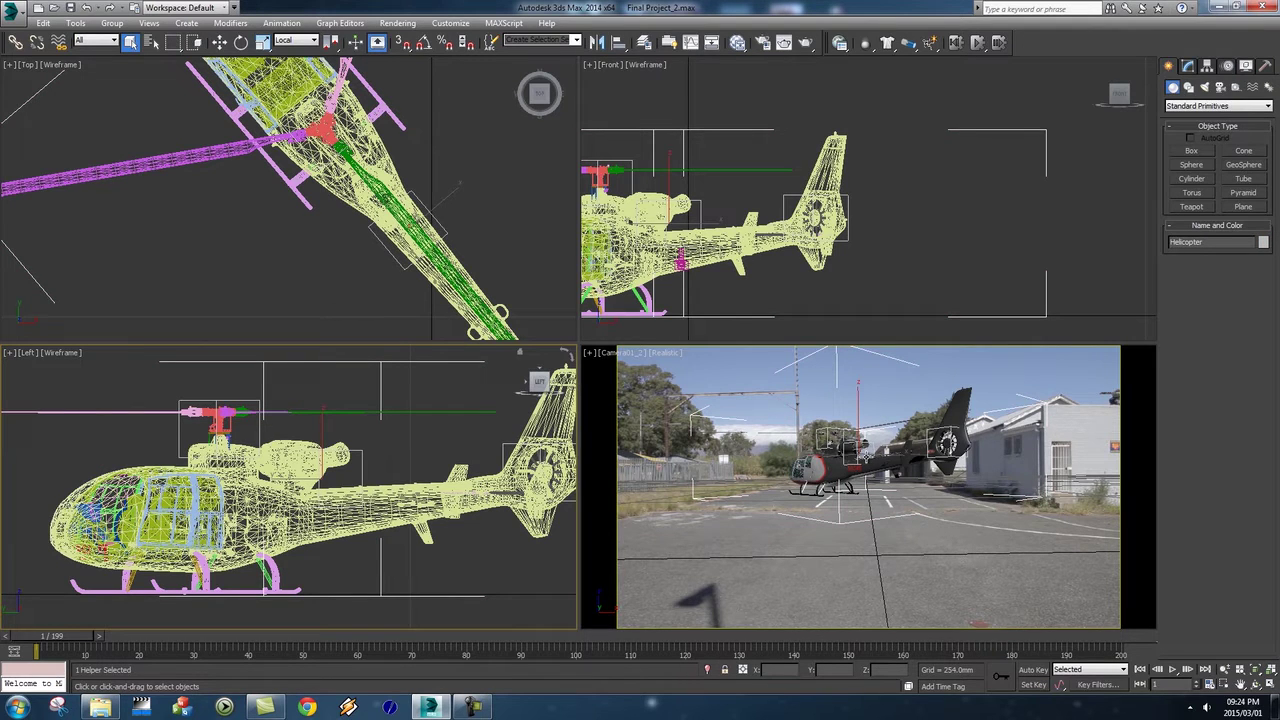
Select the main_rotor group by its bounding helper around the rotor on the cabin roof
{"action": "middle_click_drag", "start_coordinate": [583, 102], "coordinate": [788, 85]}
{"action": "left_click", "coordinate": [788, 85]}
{"action": "left_click", "coordinate": [846, 152]}
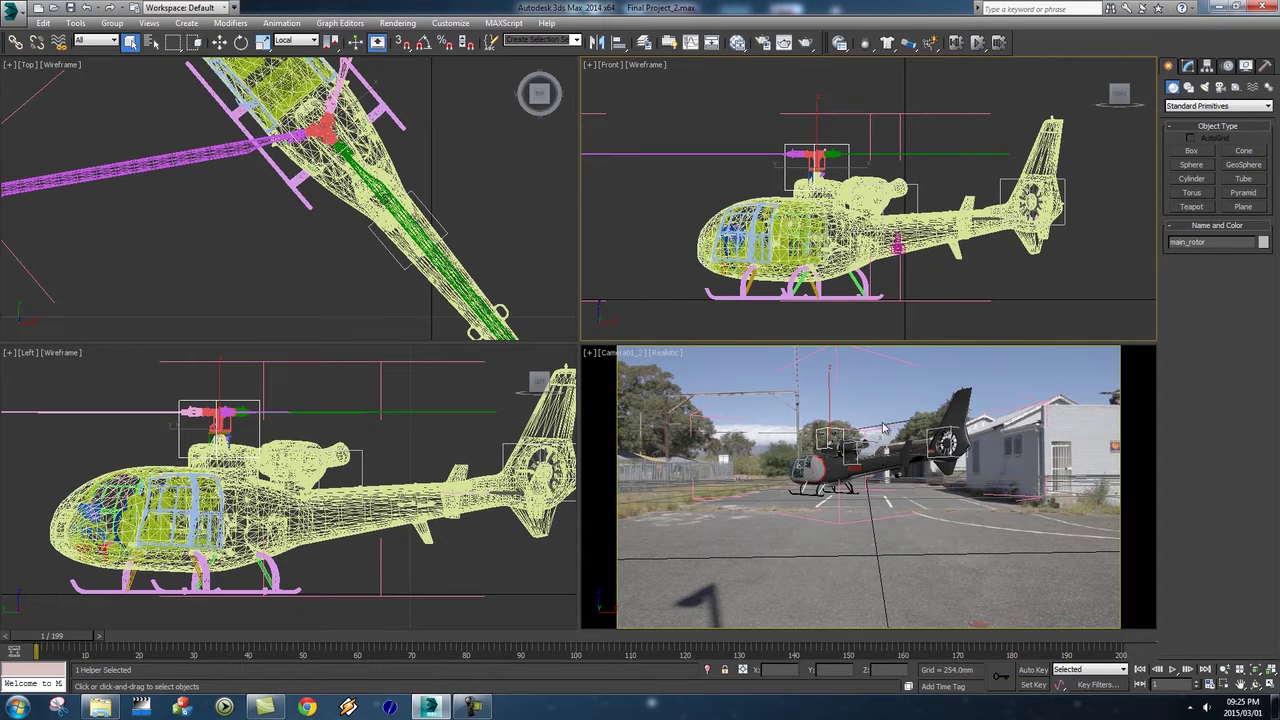
{"action": "scroll", "coordinate": [160, 395], "scroll_direction": "up", "scroll_amount": 3}
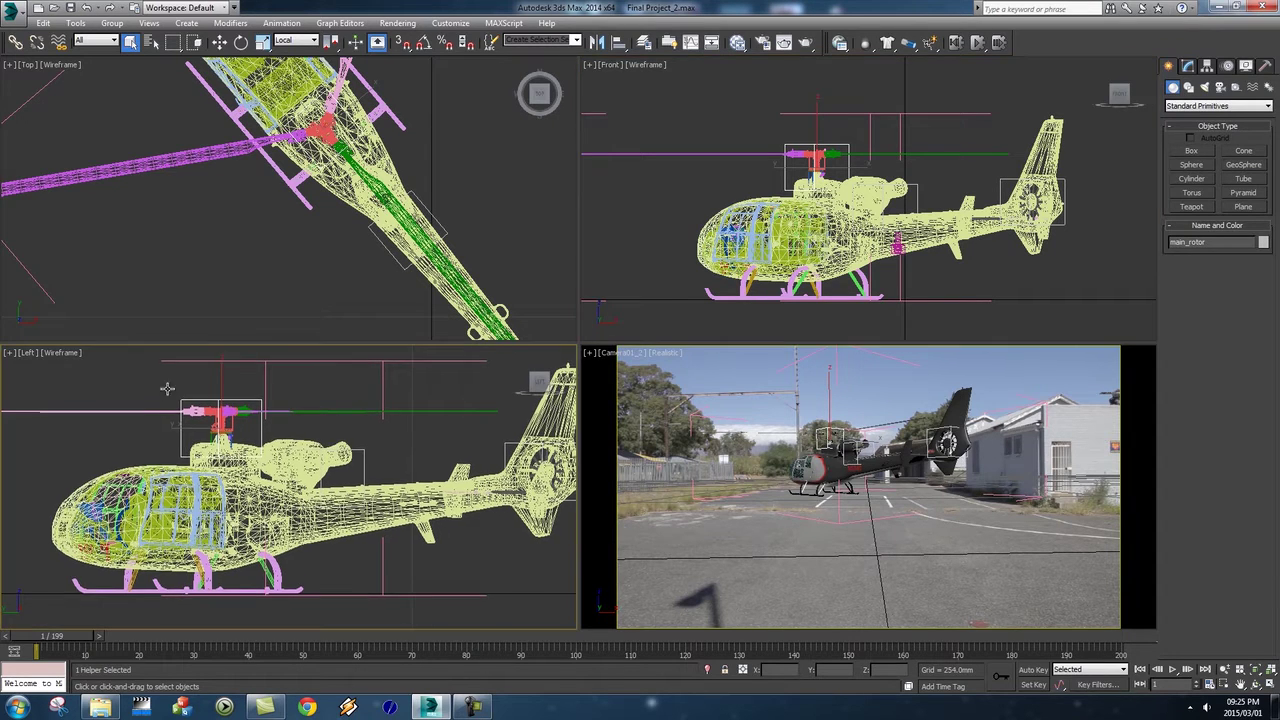
{"action": "left_click", "coordinate": [271, 394]}
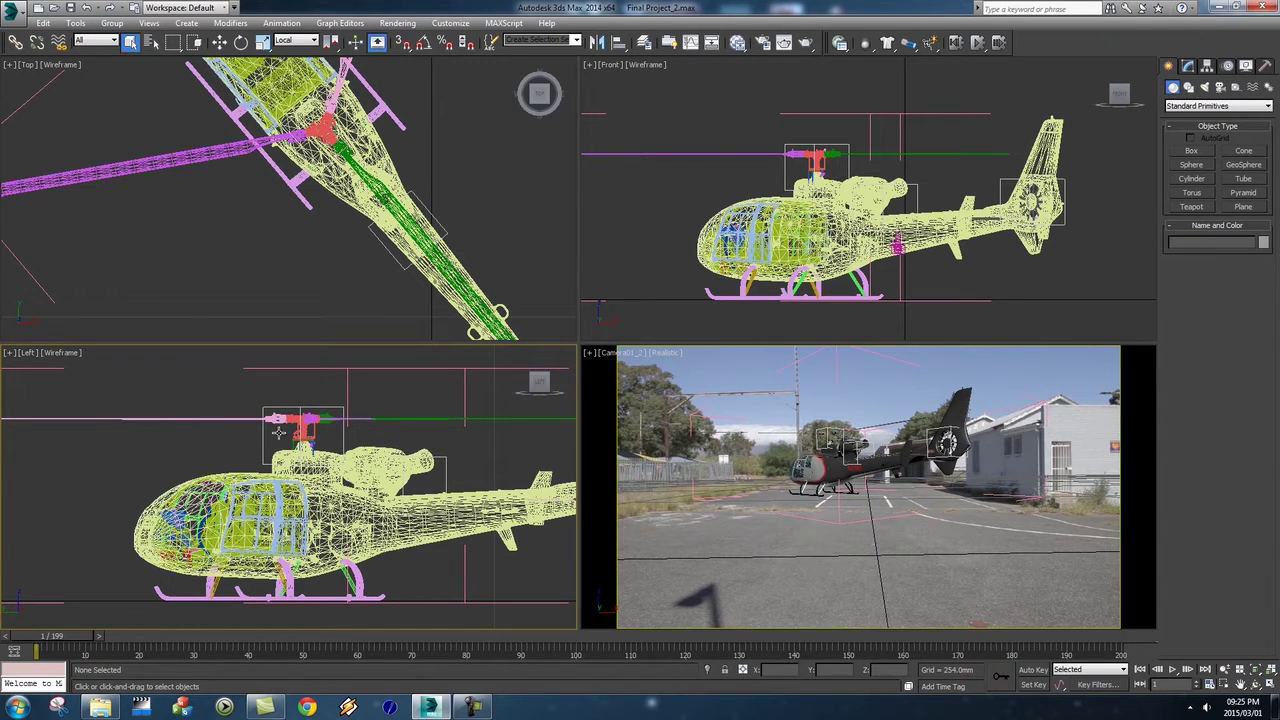
{"action": "left_click", "coordinate": [330, 406]}
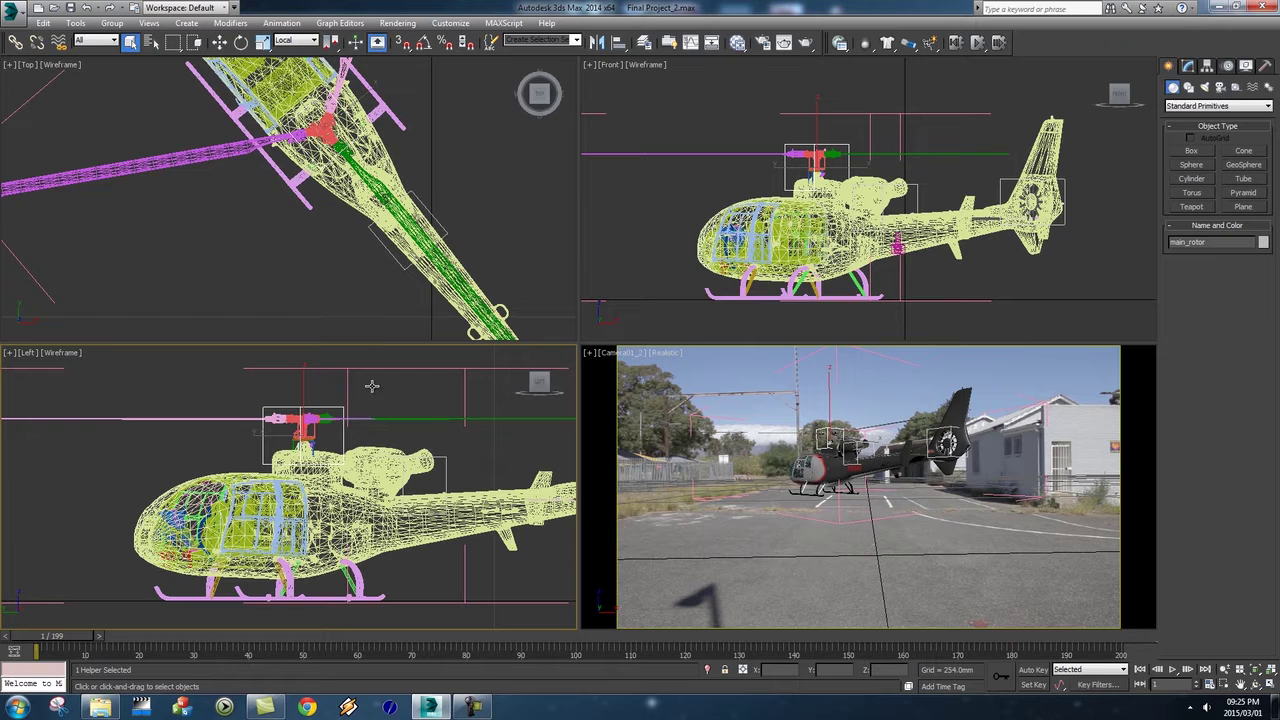
Set the reference coordinate system to Local and activate rotation about the main rotor's Z axis
{"action": "left_click", "coordinate": [296, 40]}
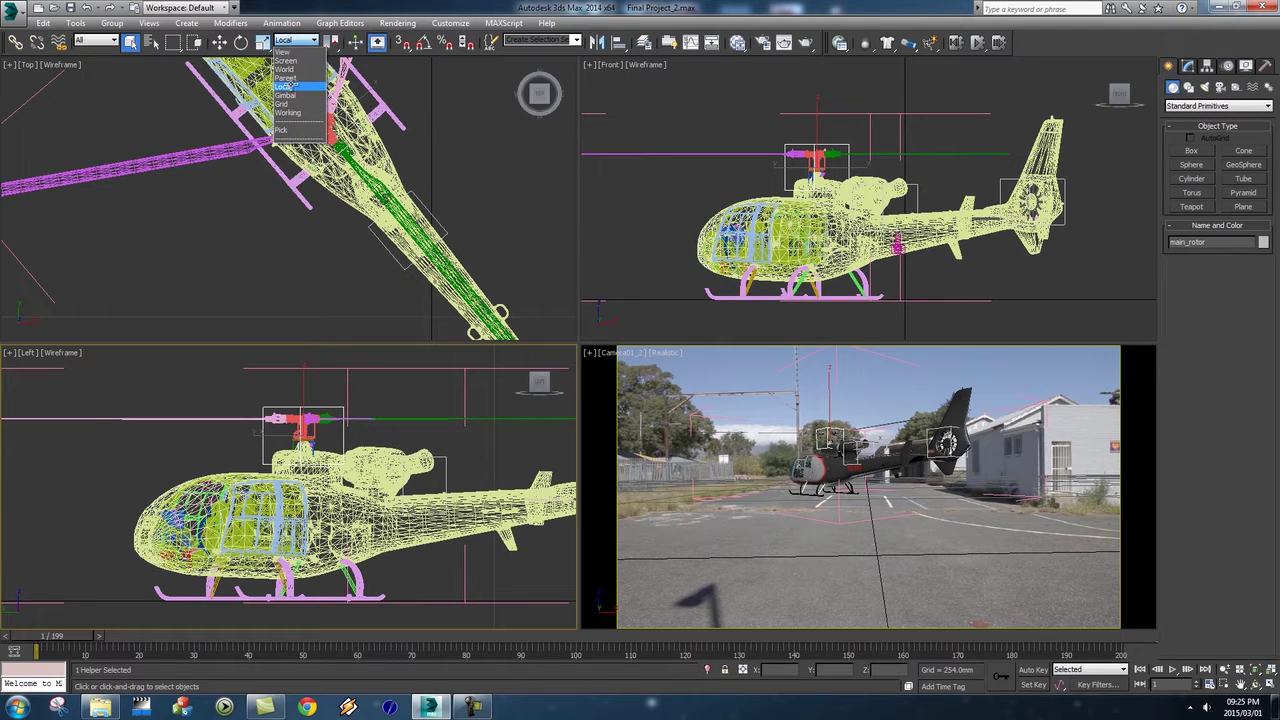
{"action": "left_click", "coordinate": [285, 86]}
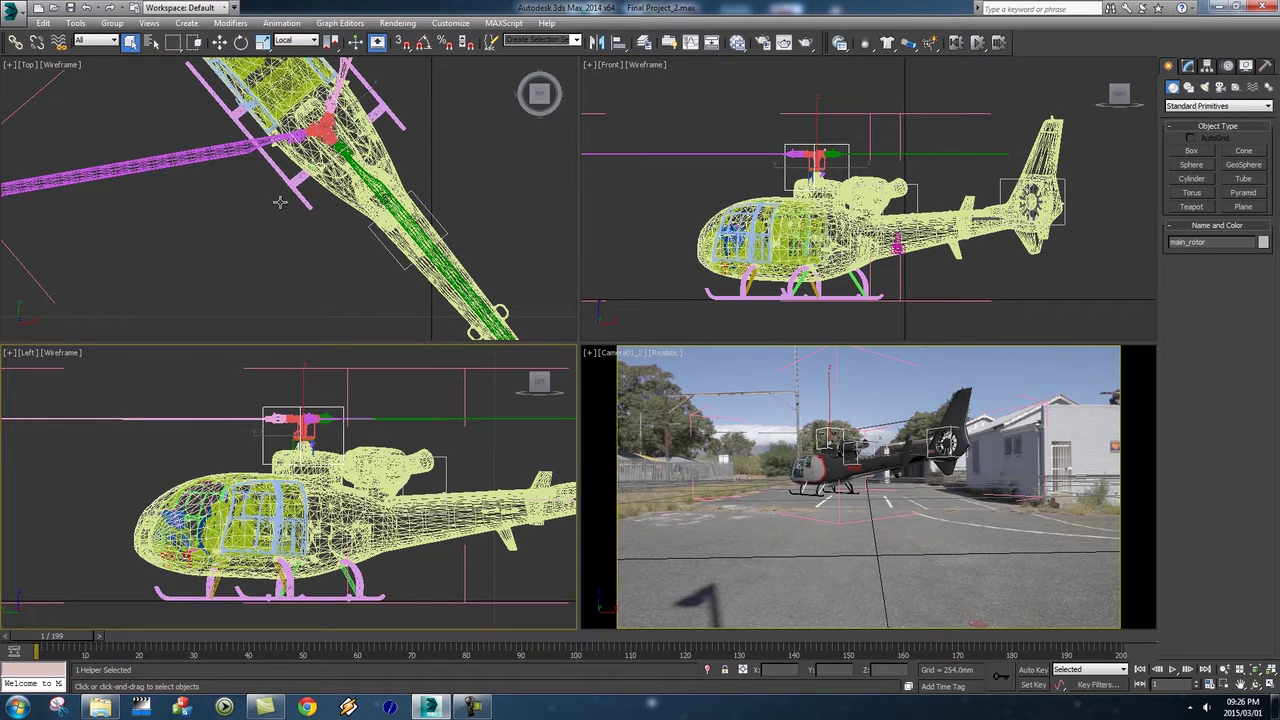
{"action": "left_click", "coordinate": [241, 41]}
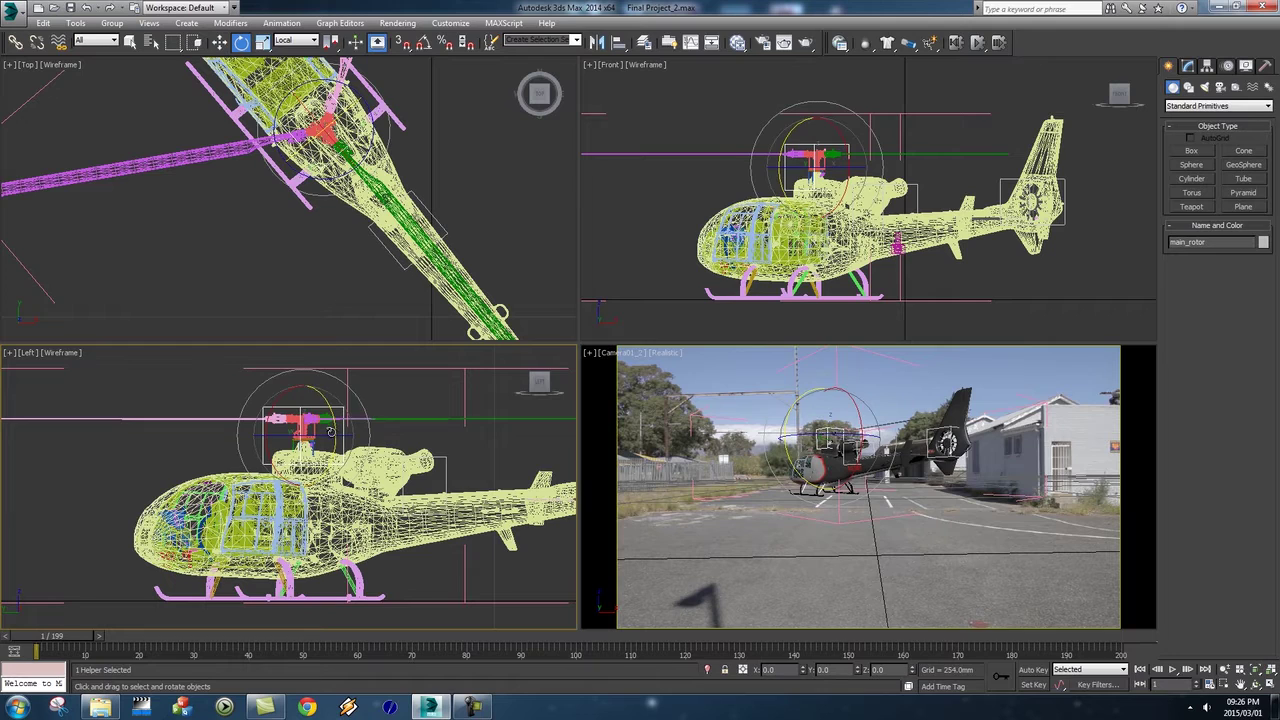
{"action": "left_click_drag", "start_coordinate": [326, 434], "coordinate": [367, 451]}
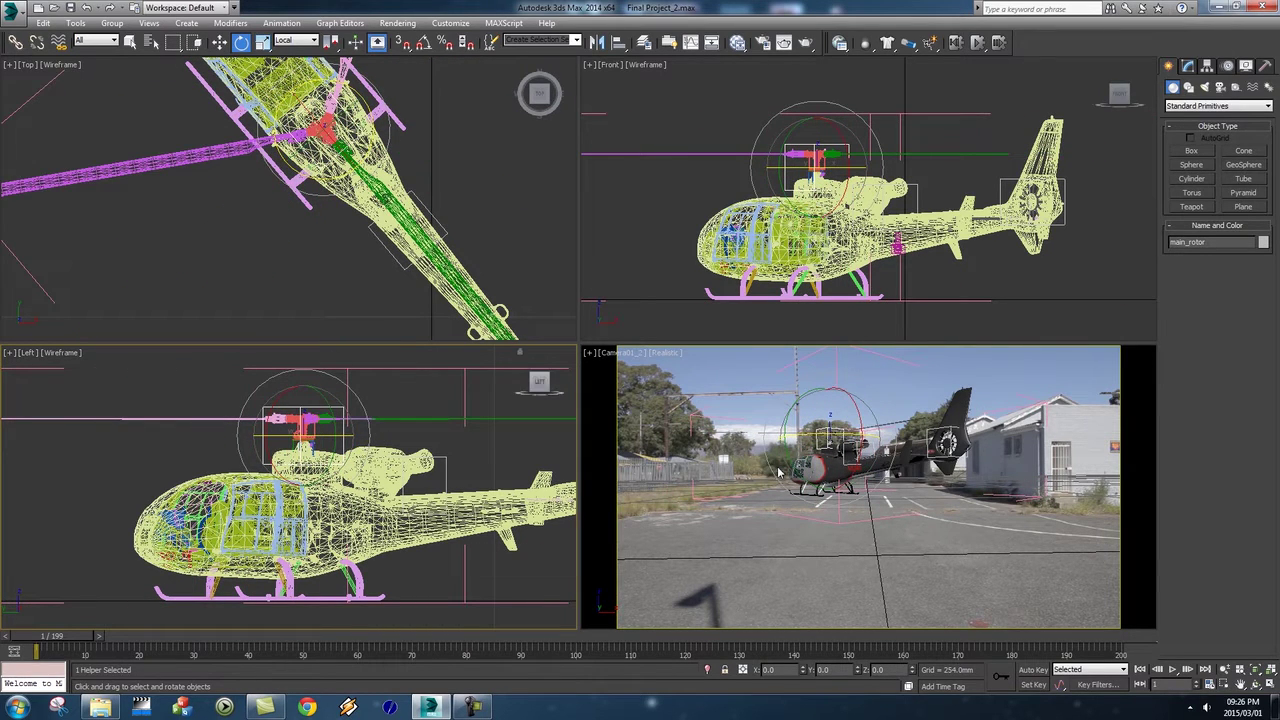
Animate main_rotor with Auto Key by rotating it about 753 degrees around its local Z axis at frame 200
{"action": "left_click", "coordinate": [1033, 669]}
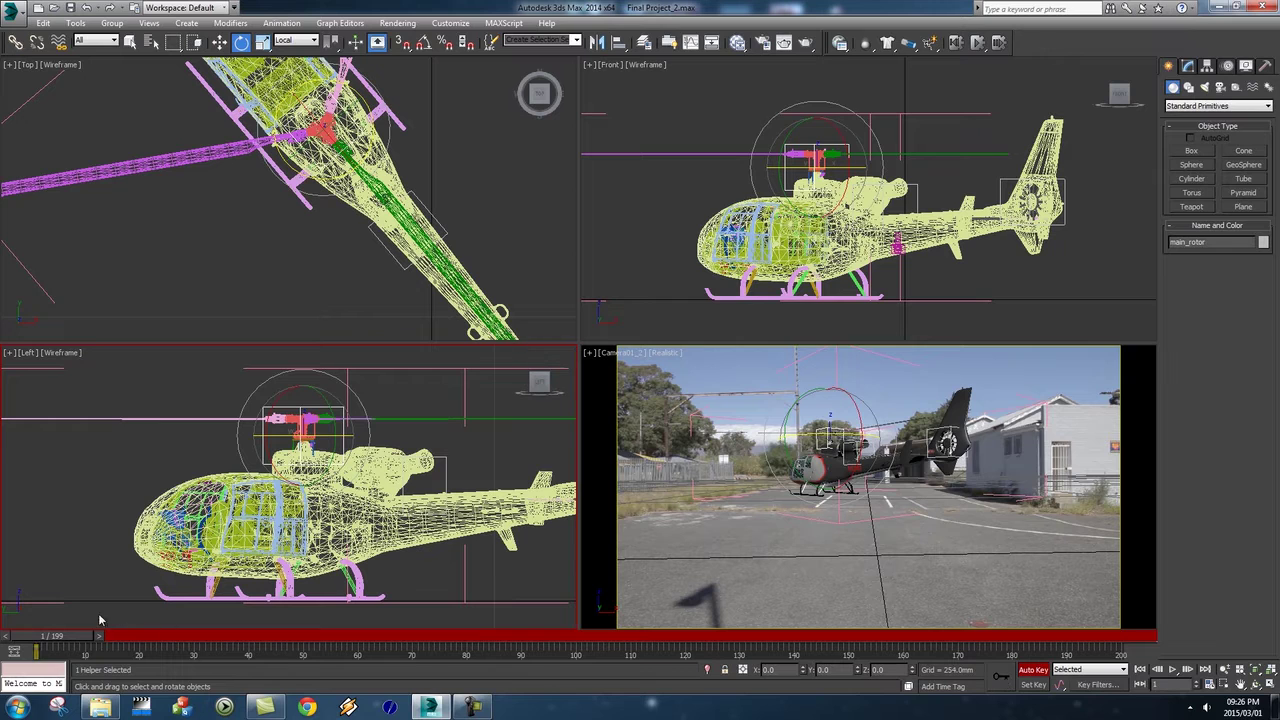
{"action": "left_click_drag", "start_coordinate": [47, 637], "coordinate": [1118, 637]}
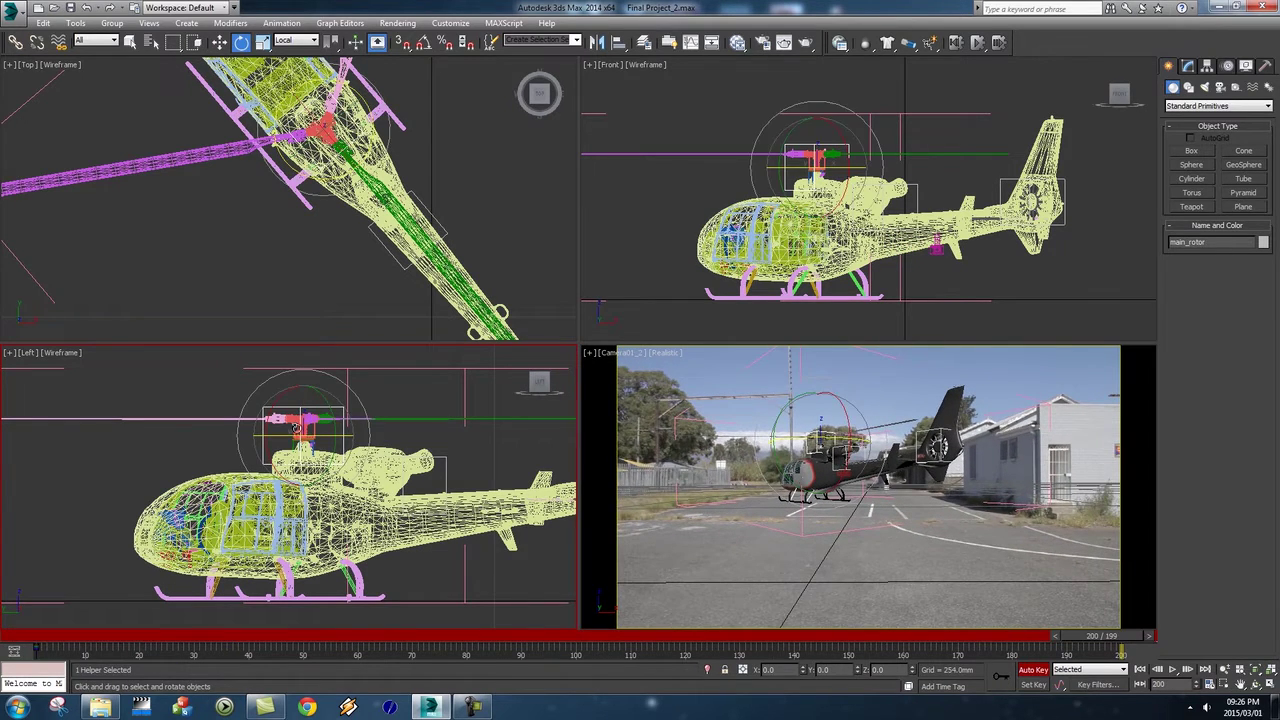
{"action": "left_click_drag", "start_coordinate": [275, 435], "coordinate": [803, 410]}
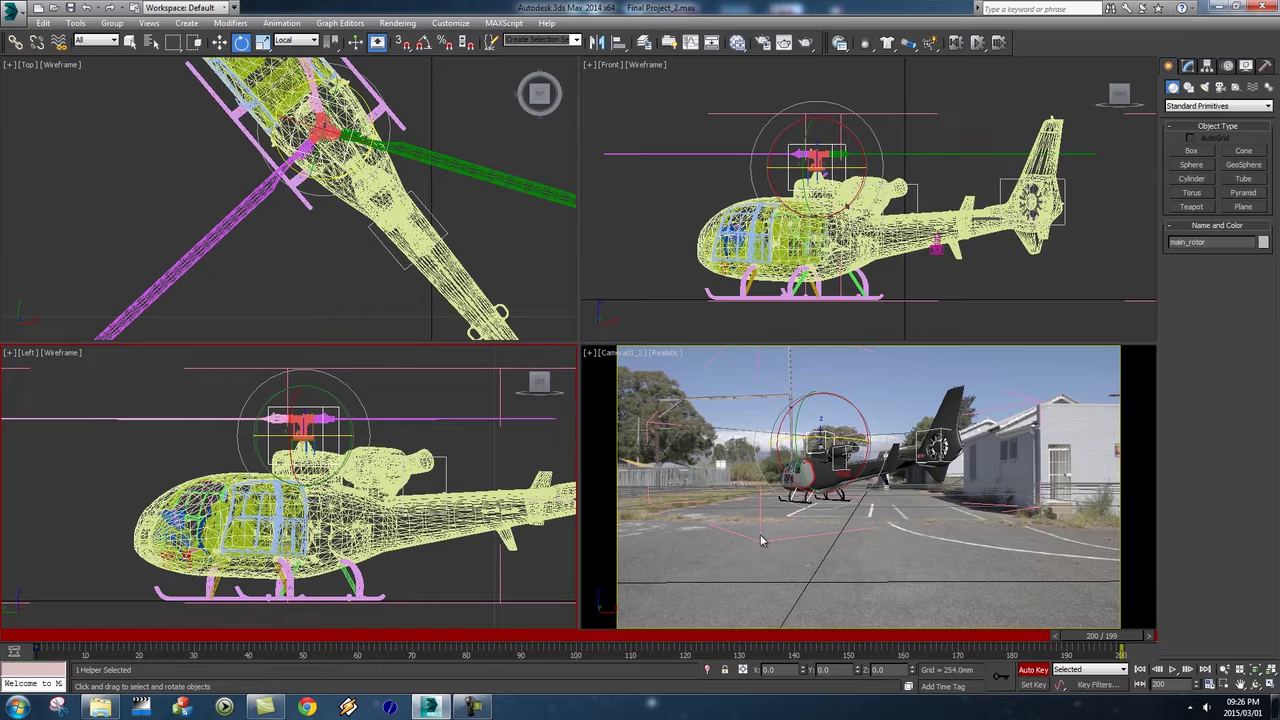
{"action": "left_click", "coordinate": [1033, 670]}
Scrub through the timeline to preview the main rotor's spin in the top and camera views
{"action": "left_click_drag", "start_coordinate": [1098, 638], "coordinate": [305, 638]}
{"action": "scroll", "coordinate": [468, 200], "scroll_direction": "down", "scroll_amount": 4}
{"action": "middle_click_drag", "start_coordinate": [468, 200], "coordinate": [402, 192]}
{"action": "left_click_drag", "start_coordinate": [325, 640], "coordinate": [672, 638]}
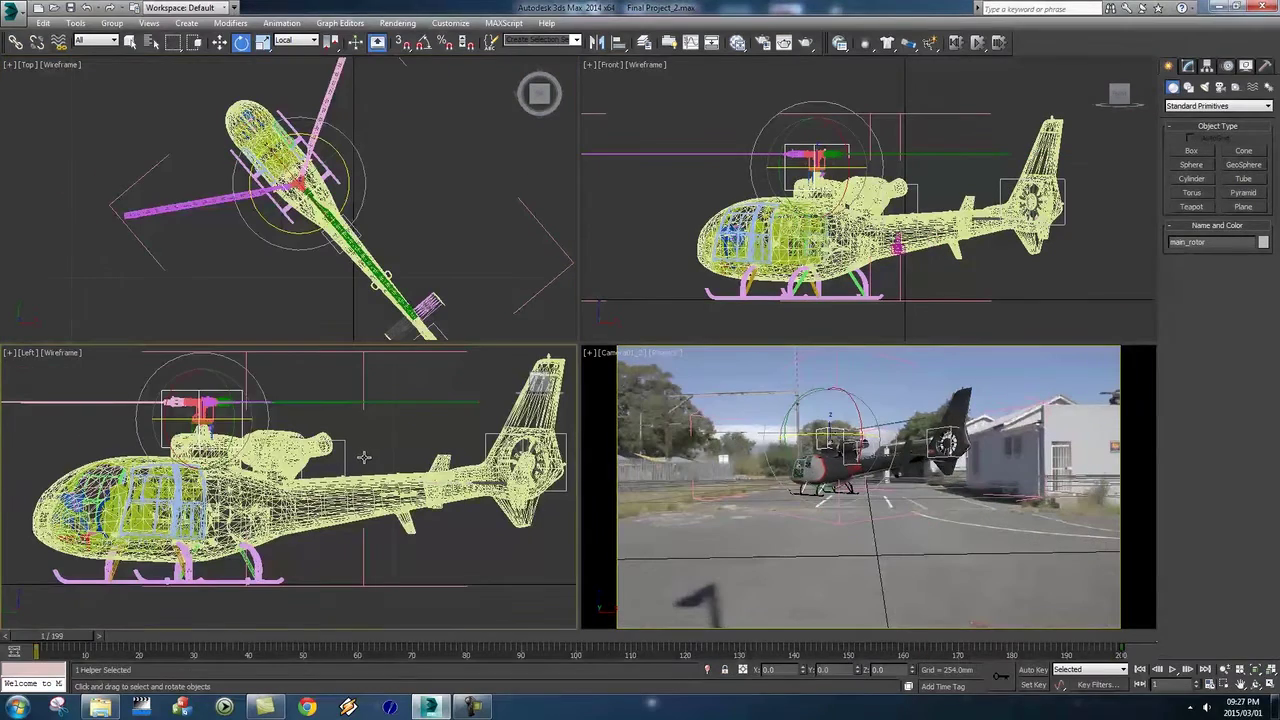
Select the back_rotor group helper on the tail and keep its rotation in the Local coordinate system
{"action": "scroll", "coordinate": [400, 455], "scroll_direction": "up", "scroll_amount": 5}
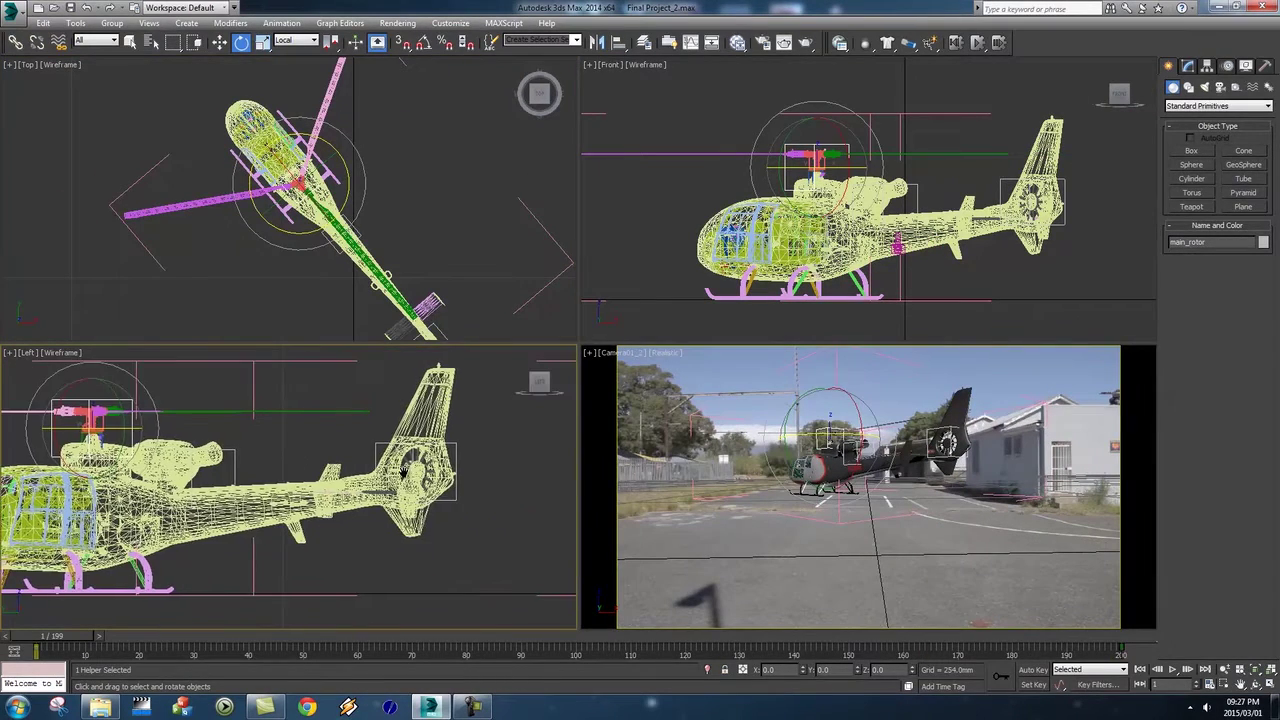
{"action": "scroll", "coordinate": [422, 473], "scroll_direction": "down", "scroll_amount": 3}
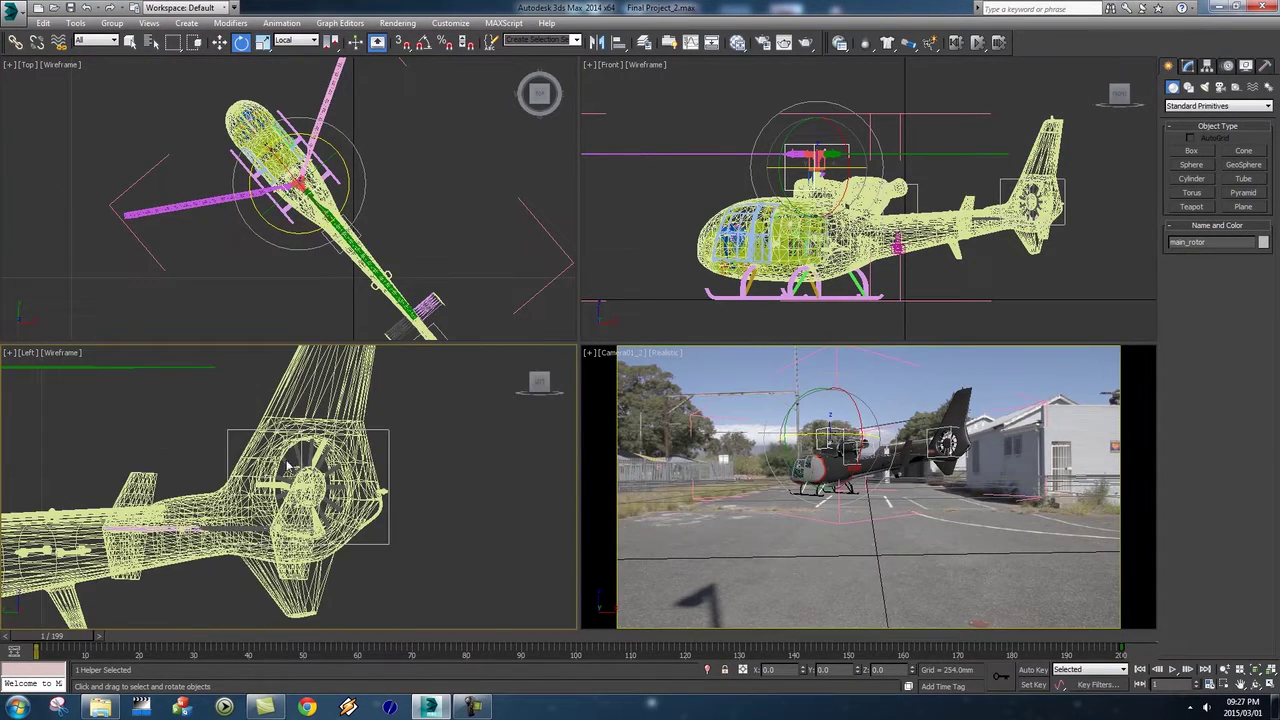
{"action": "left_click", "coordinate": [392, 432]}
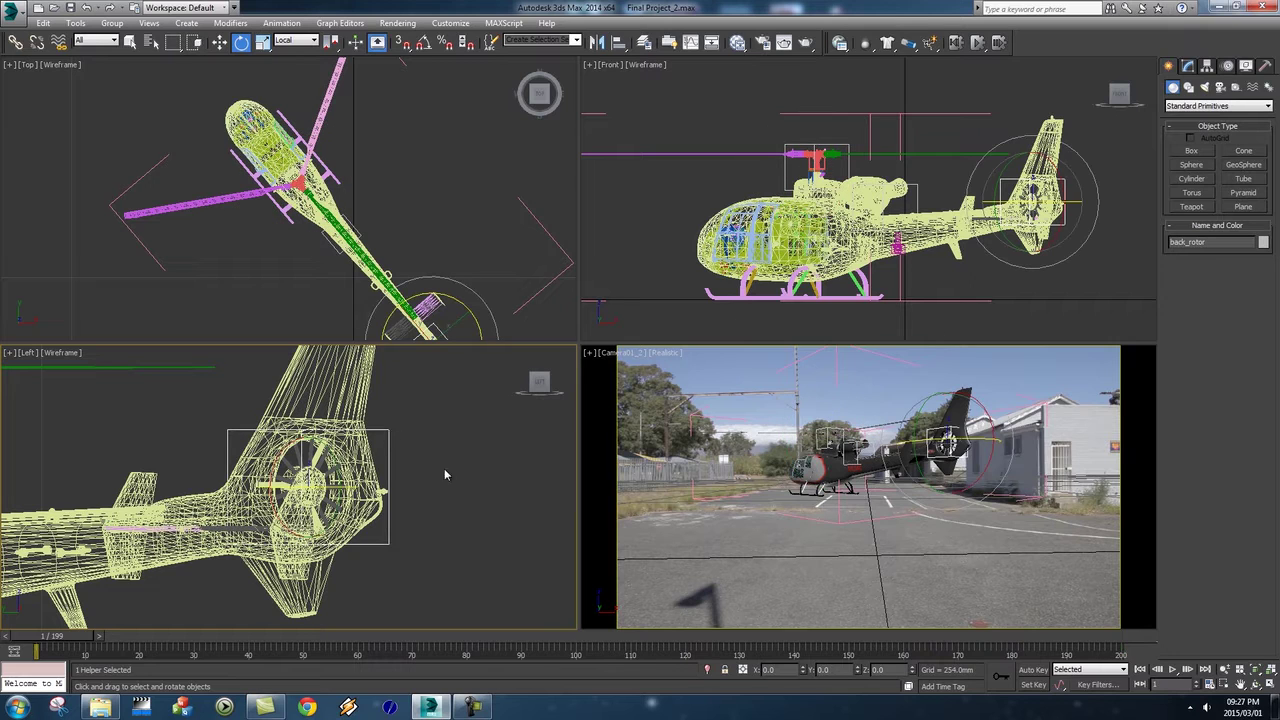
{"action": "left_click", "coordinate": [296, 41]}
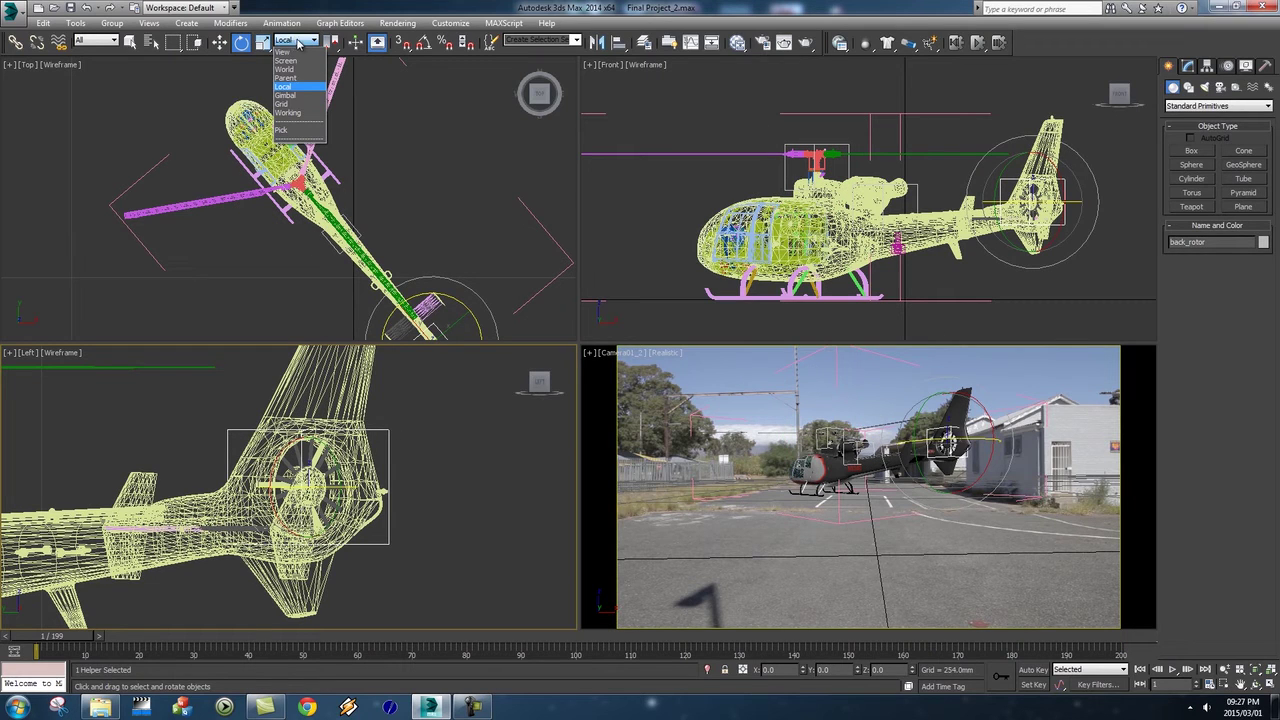
{"action": "left_click", "coordinate": [288, 87]}
{"action": "left_click", "coordinate": [396, 435]}
{"action": "left_click", "coordinate": [386, 437]}
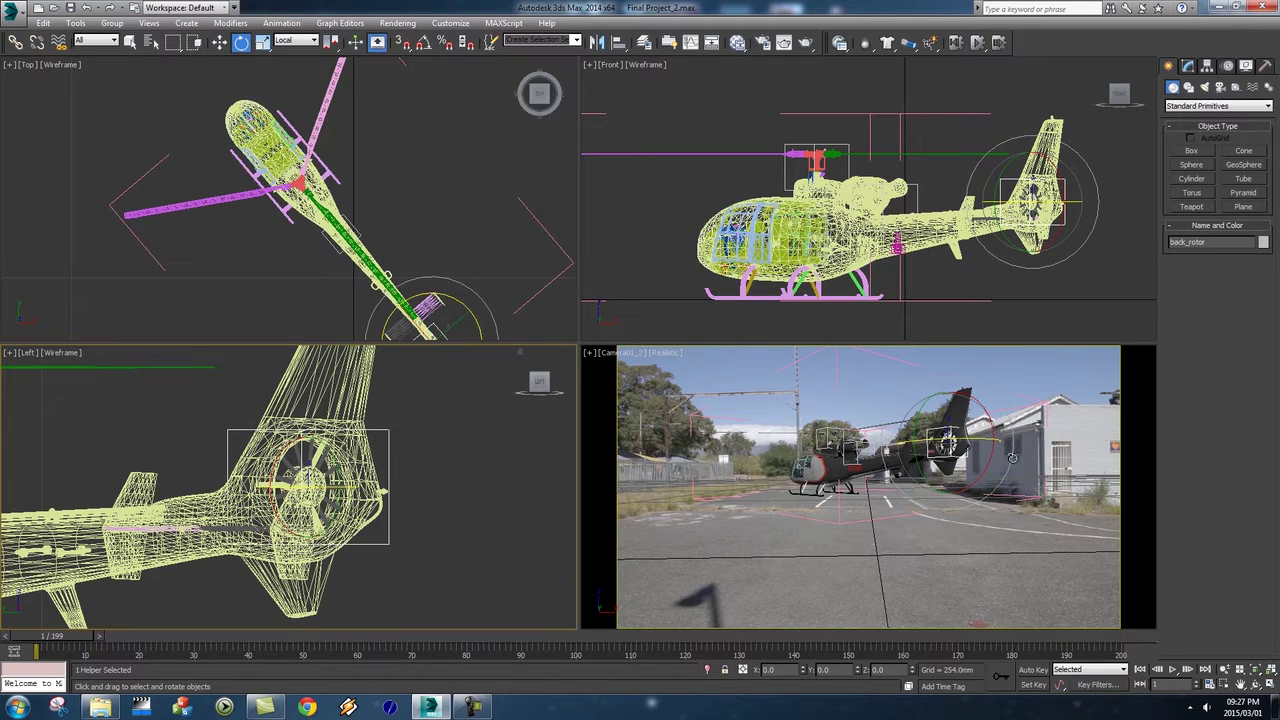
Animate back_rotor with Auto Key by rotating it around its local X axis at frame 200
{"action": "left_click", "coordinate": [983, 414]}
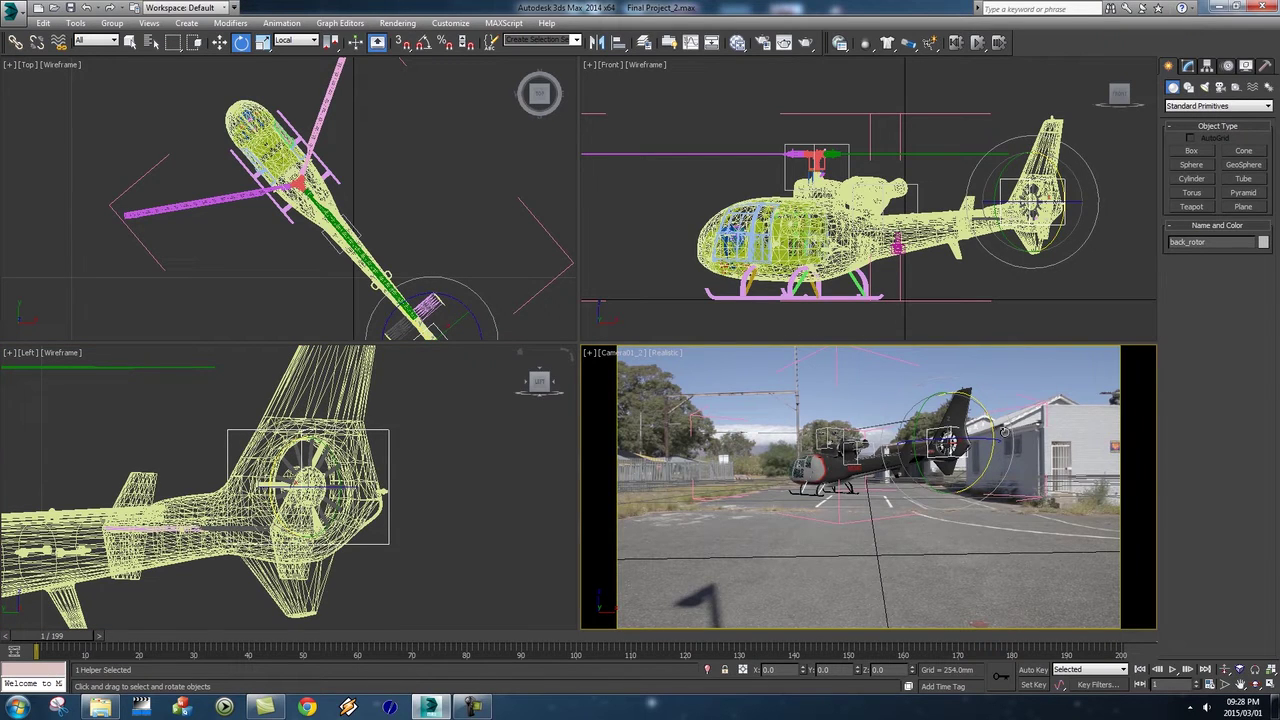
{"action": "mouse_move", "coordinate": [986, 473]}
{"action": "left_mouse_down"}
{"action": "mouse_move", "coordinate": [987, 460]}
{"action": "mouse_move", "coordinate": [991, 489]}
{"action": "left_mouse_up"}
{"action": "left_click_drag", "start_coordinate": [935, 271], "coordinate": [972, 404]}
{"action": "left_click", "coordinate": [1035, 669]}
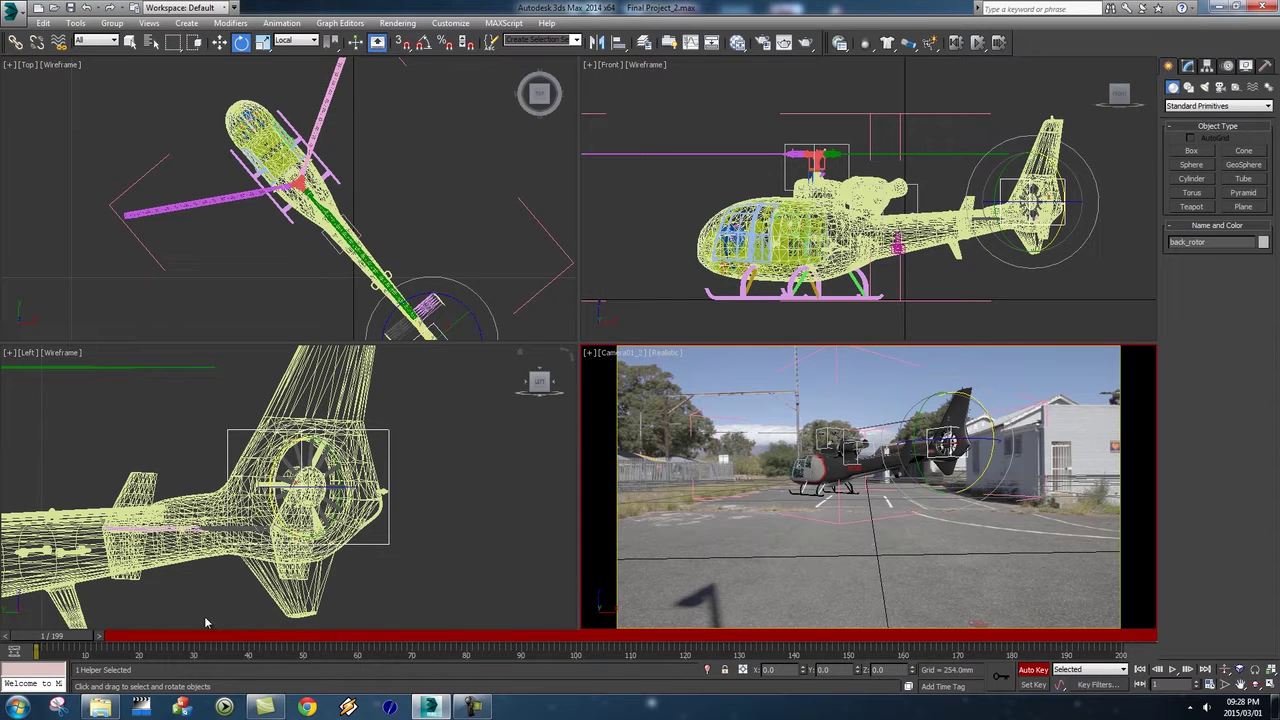
{"action": "left_click_drag", "start_coordinate": [48, 641], "coordinate": [1148, 636]}
{"action": "key", "text": "e"}
{"action": "left_click_drag", "start_coordinate": [980, 460], "coordinate": [831, 220]}
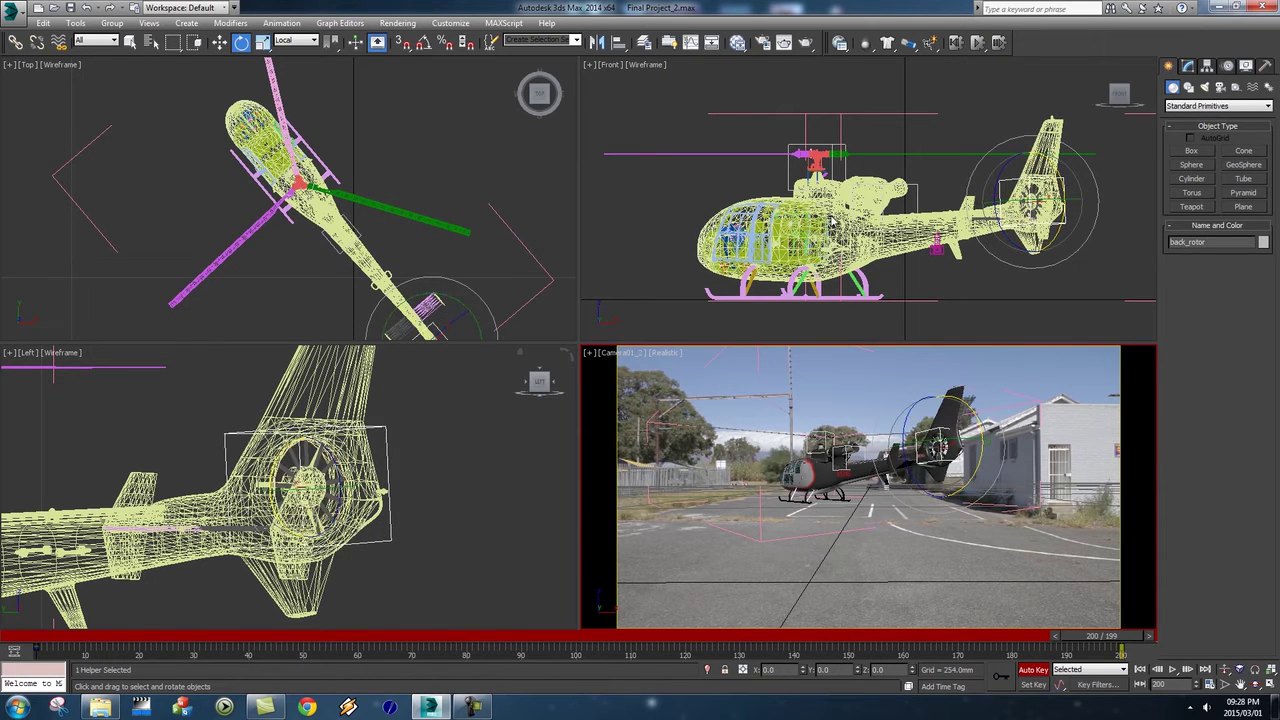
{"action": "left_click", "coordinate": [1034, 670]}
Scrub through the timeline to preview the tail rotor's spin, finishing at frame 1
{"action": "left_click_drag", "start_coordinate": [1080, 643], "coordinate": [150, 638]}
{"action": "left_click", "coordinate": [447, 556]}
{"action": "key", "text": "e"}
{"action": "left_click_drag", "start_coordinate": [399, 629], "coordinate": [46, 638]}
Select the main_rotor helper and show its rotation tracks in the Curve Editor
{"action": "middle_click_drag", "start_coordinate": [173, 425], "coordinate": [403, 445]}
{"action": "scroll", "coordinate": [271, 458], "scroll_direction": "down", "scroll_amount": 2}
{"action": "middle_click_drag", "start_coordinate": [271, 458], "coordinate": [490, 494]}
{"action": "scroll", "coordinate": [490, 488], "scroll_direction": "up", "scroll_amount": 5}
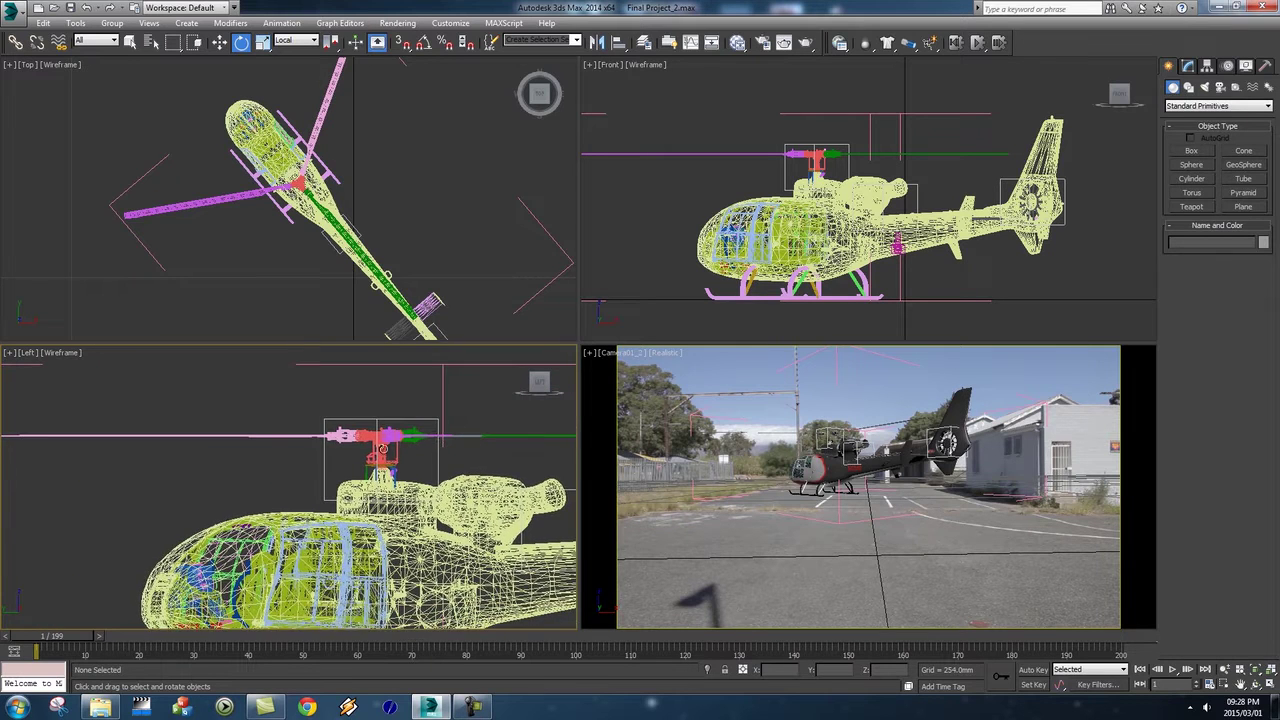
{"action": "left_click", "coordinate": [458, 471]}
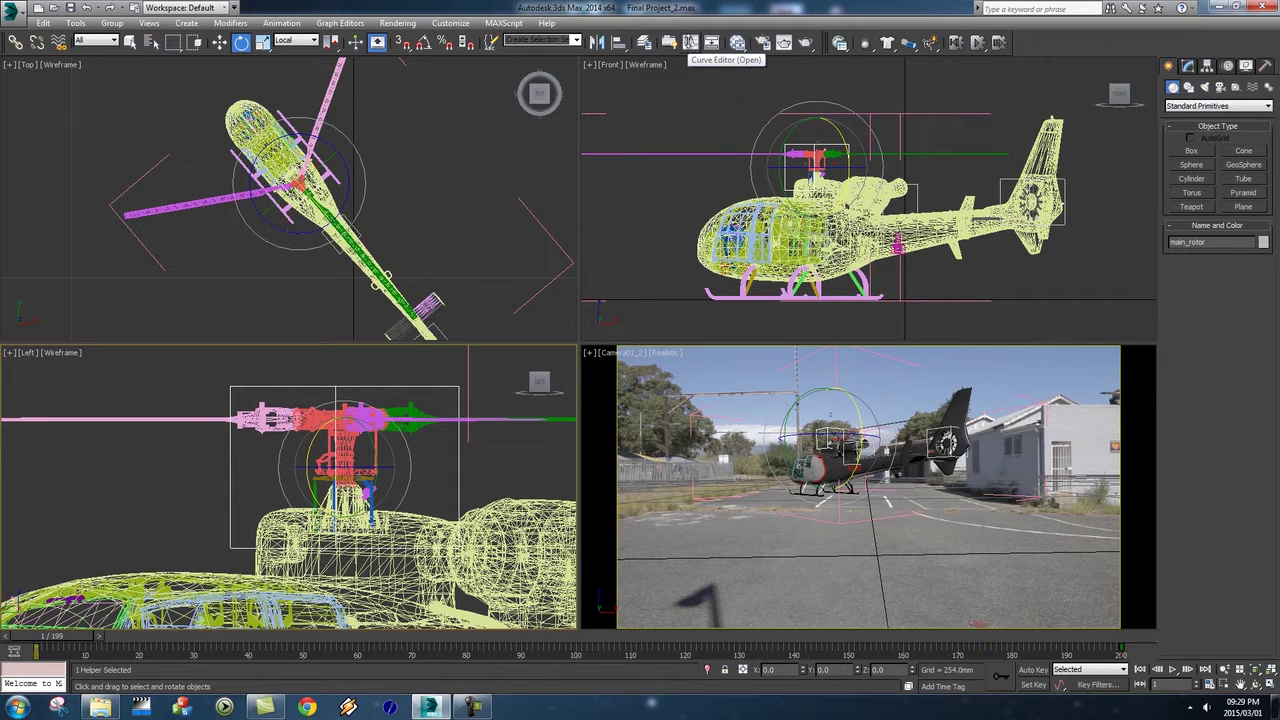
{"action": "left_click", "coordinate": [690, 43]}
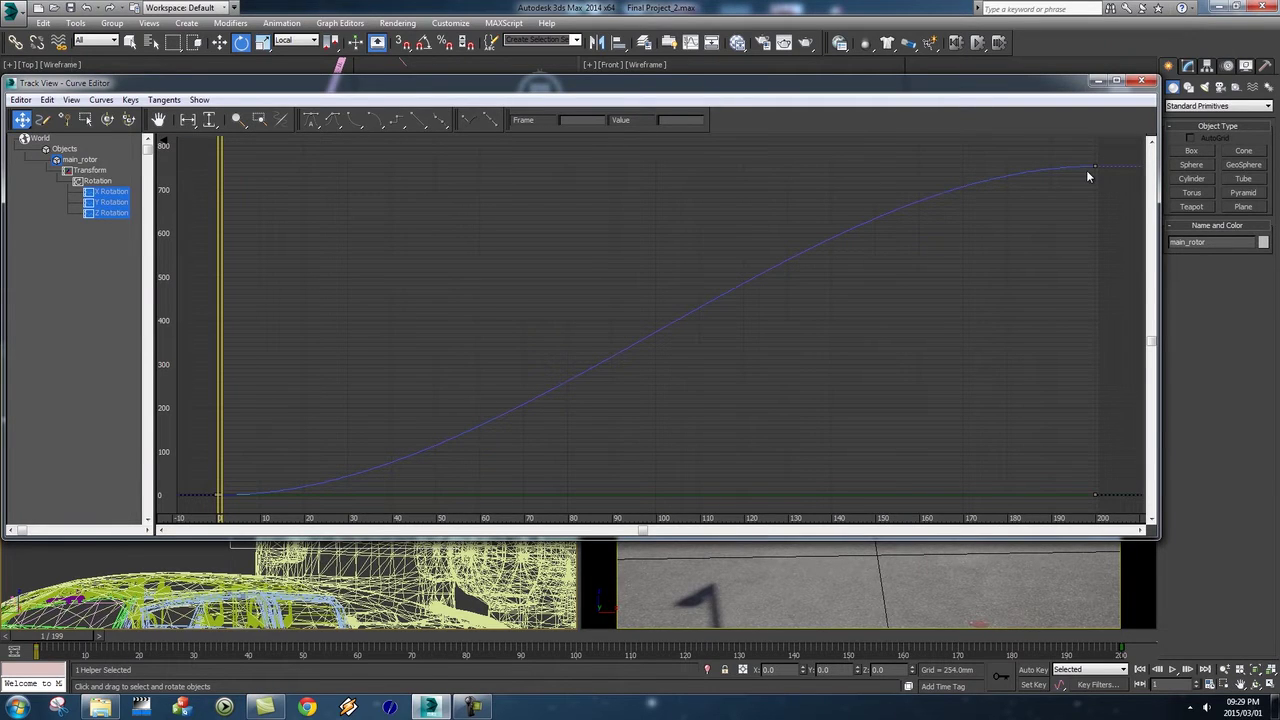
Set the tangents of the main rotor's end and start rotation keys to linear
{"action": "mouse_move", "coordinate": [1104, 155]}
{"action": "left_mouse_down"}
{"action": "mouse_move", "coordinate": [1086, 184]}
{"action": "mouse_move", "coordinate": [1100, 177]}
{"action": "left_mouse_up"}
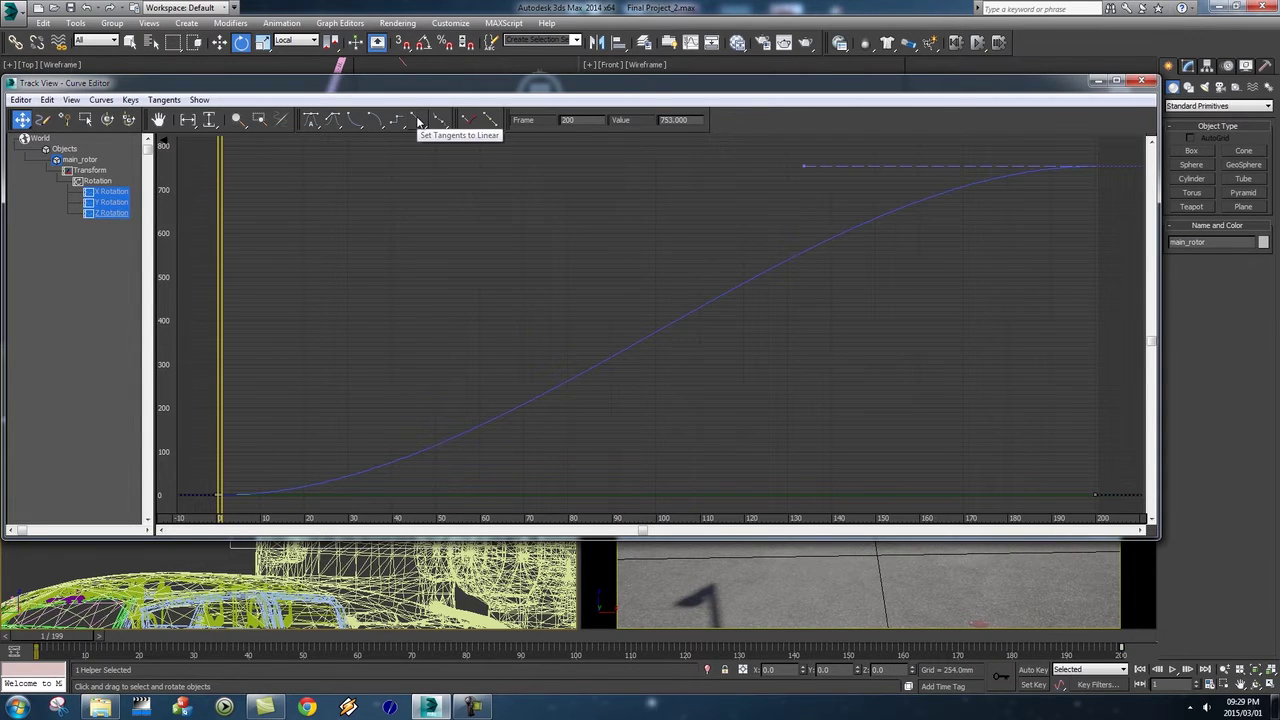
{"action": "left_click", "coordinate": [418, 120]}
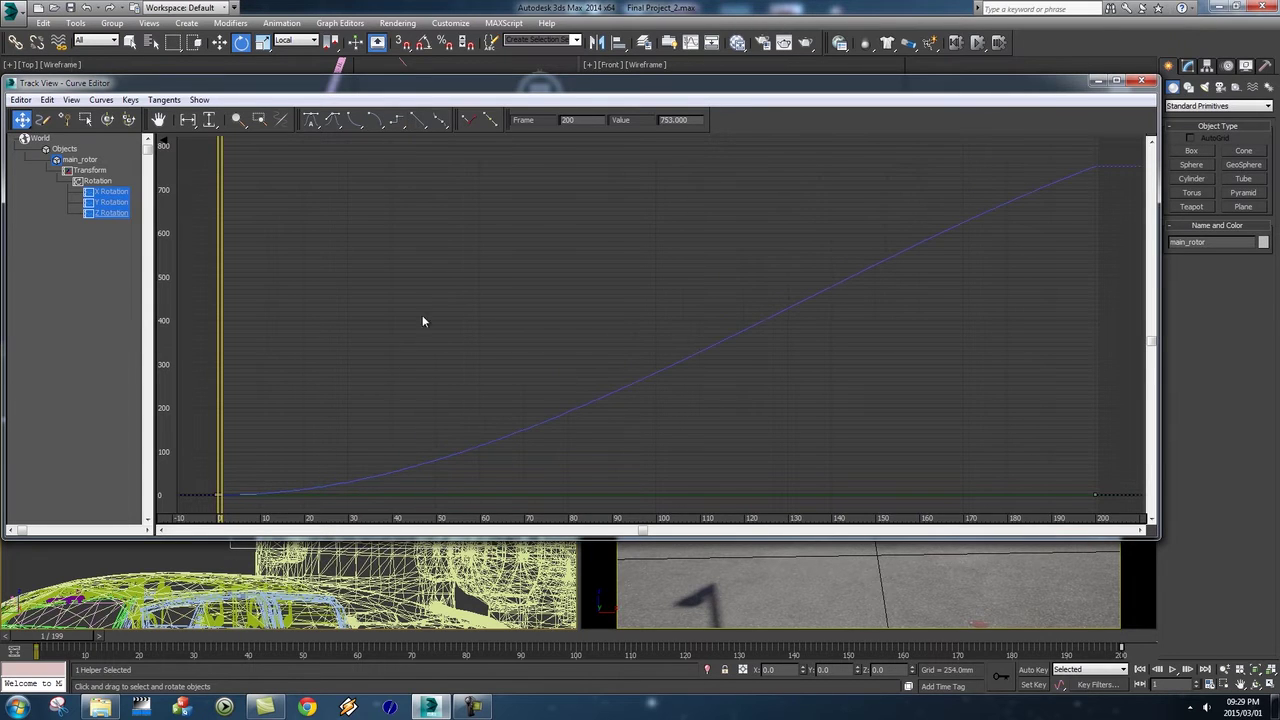
{"action": "middle_click_drag", "start_coordinate": [394, 357], "coordinate": [540, 257]}
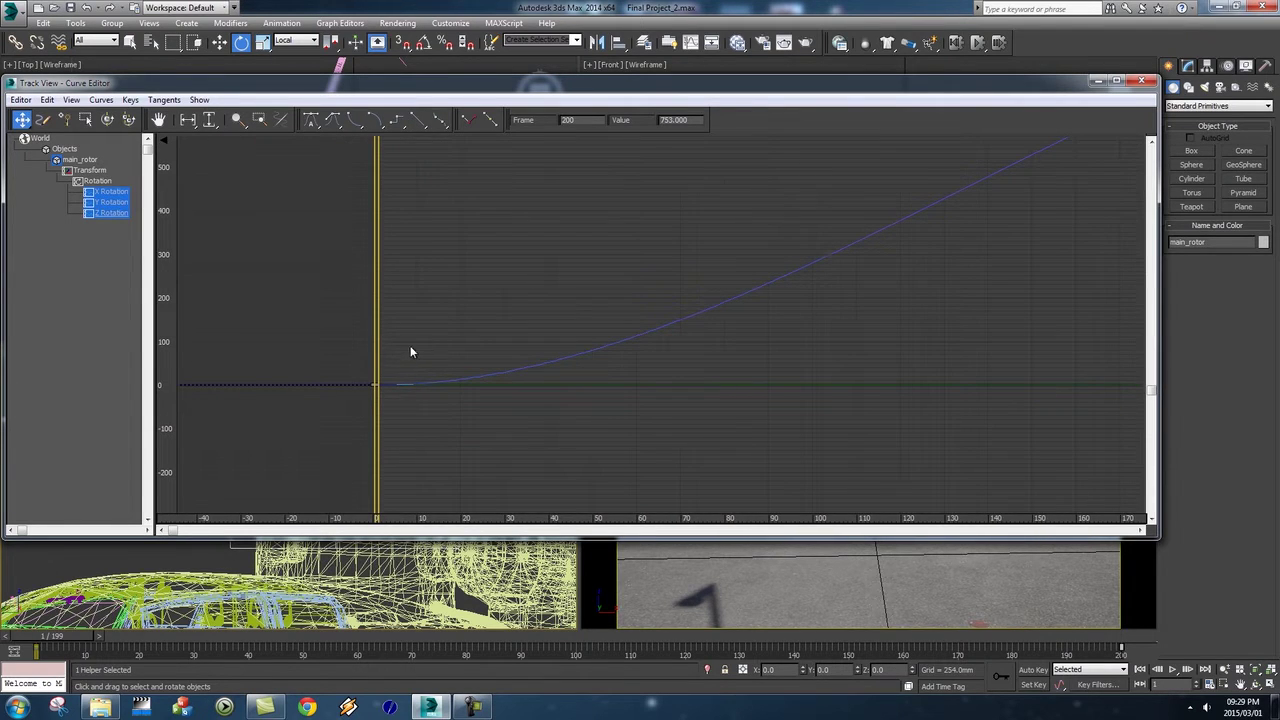
{"action": "left_click_drag", "start_coordinate": [385, 385], "coordinate": [366, 408]}
{"action": "left_click", "coordinate": [418, 121]}
Raise the main rotor's Z Rotation key at frame 200 to about 2307 to speed up the spin
{"action": "middle_click_drag", "start_coordinate": [594, 223], "coordinate": [403, 340]}
{"action": "scroll", "coordinate": [512, 306], "scroll_direction": "down", "scroll_amount": 3}
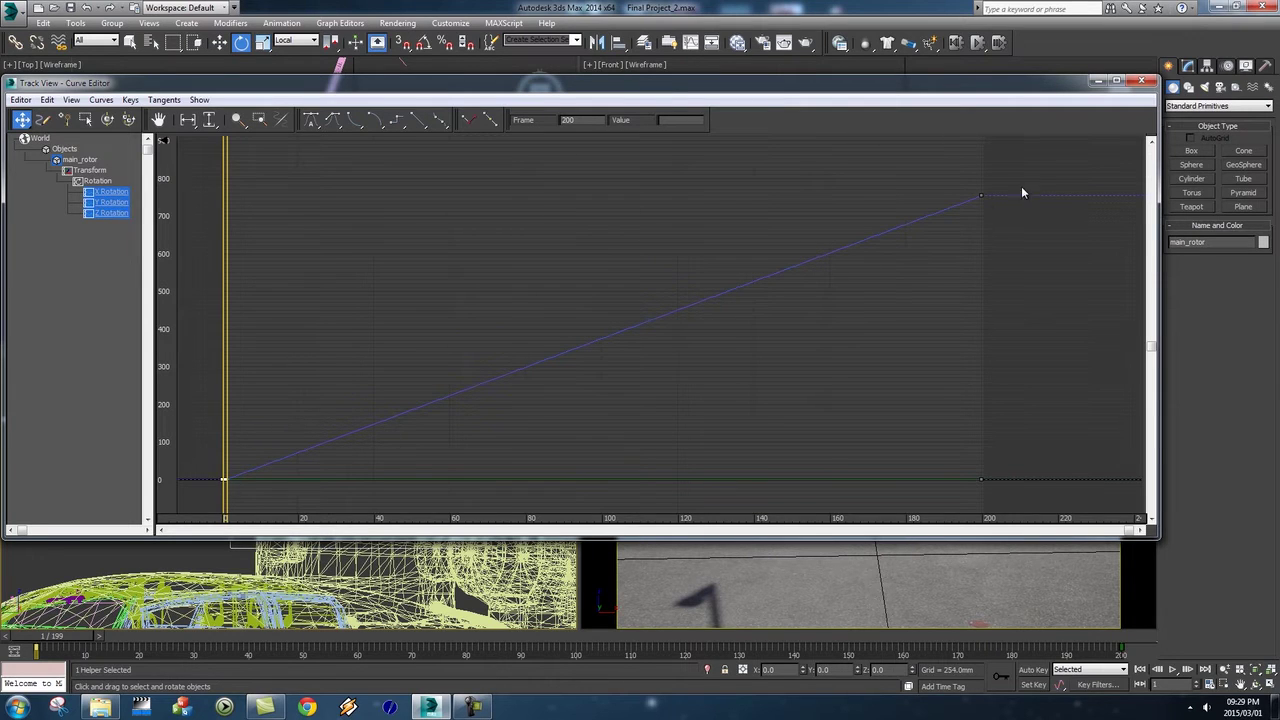
{"action": "scroll", "coordinate": [674, 280], "scroll_direction": "down", "scroll_amount": 3}
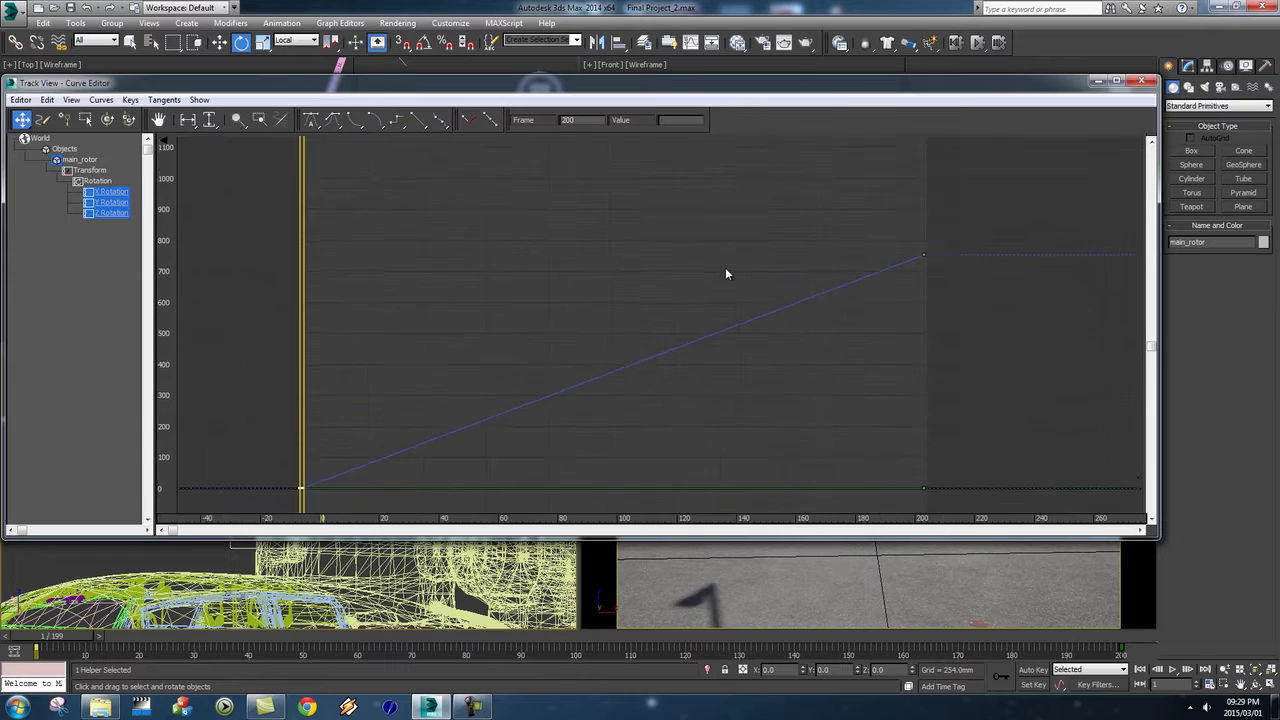
{"action": "left_click", "coordinate": [842, 326]}
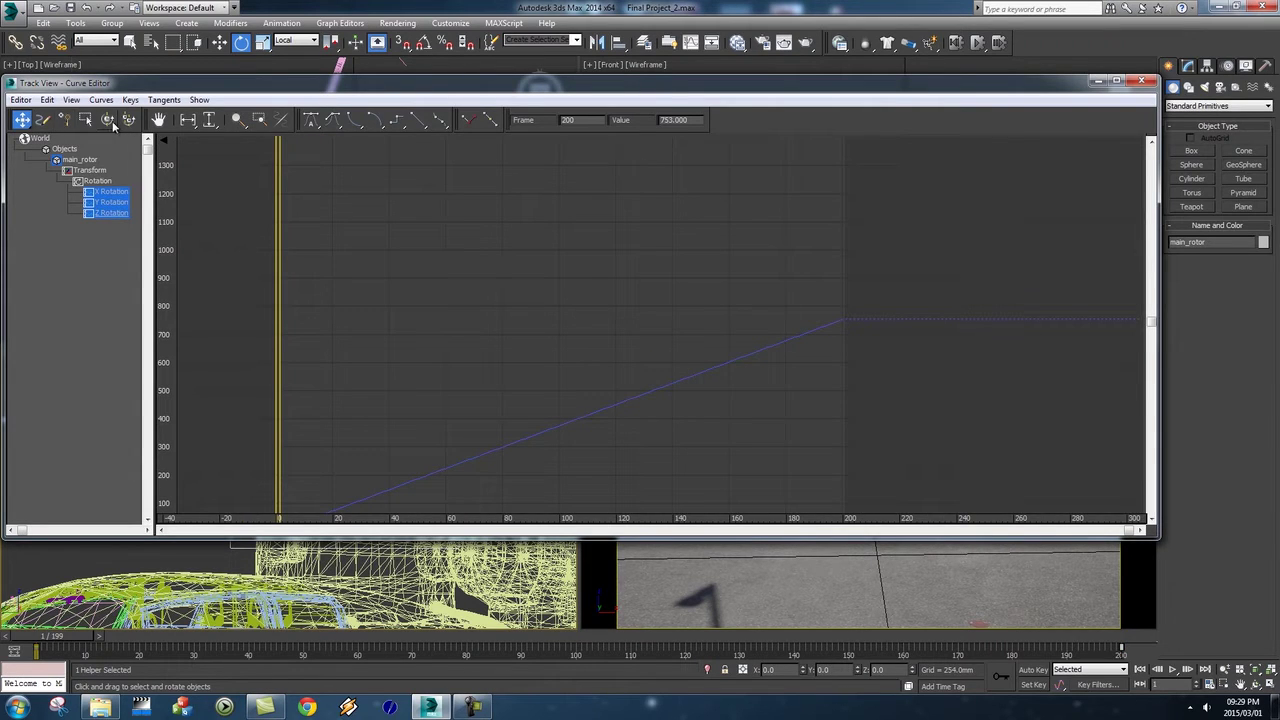
{"action": "left_click", "coordinate": [818, 320]}
{"action": "left_click_drag", "start_coordinate": [843, 323], "coordinate": [852, 154]}
{"action": "middle_click_drag", "start_coordinate": [862, 187], "coordinate": [810, 465]}
{"action": "left_click", "coordinate": [788, 420]}
{"action": "left_click_drag", "start_coordinate": [781, 410], "coordinate": [787, 243]}
{"action": "mouse_move", "coordinate": [786, 152]}
{"action": "left_mouse_down"}
{"action": "mouse_move", "coordinate": [785, 168]}
{"action": "mouse_move", "coordinate": [784, 147]}
{"action": "left_mouse_up"}
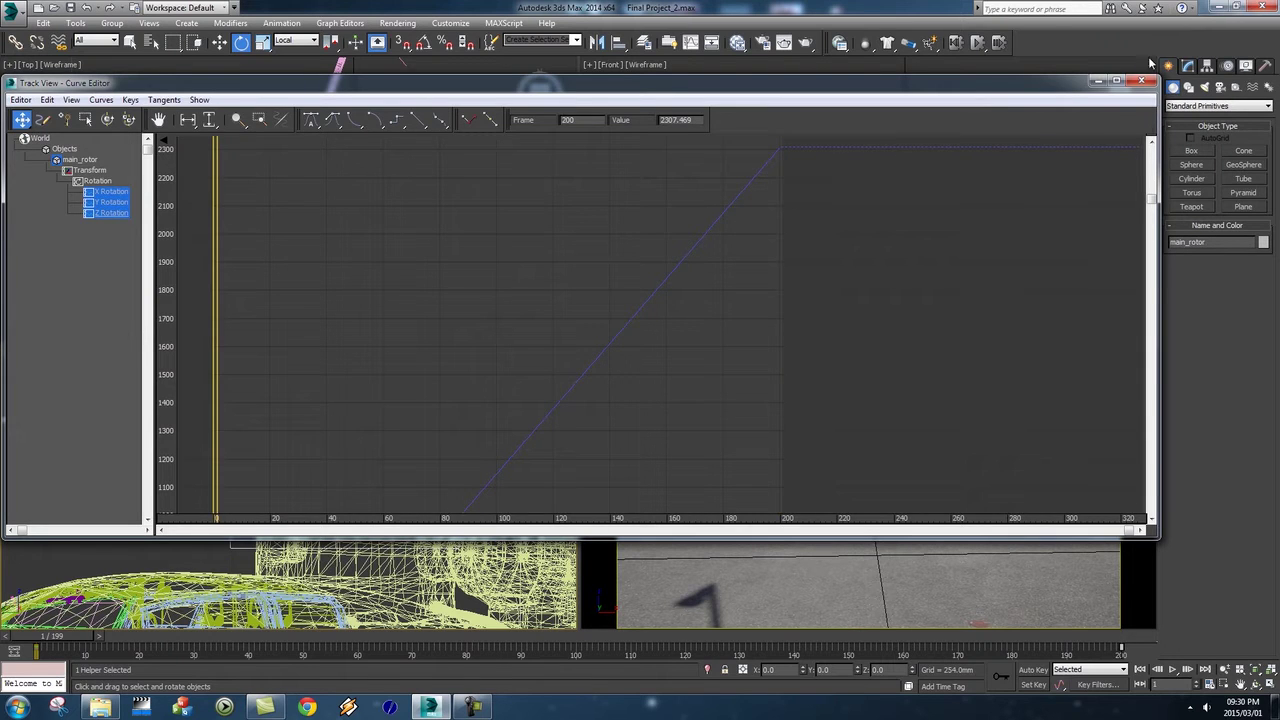
Close the Curve Editor and scrub the timeline to frame 129 to preview the main rotor's spin
{"action": "left_click", "coordinate": [1141, 80]}
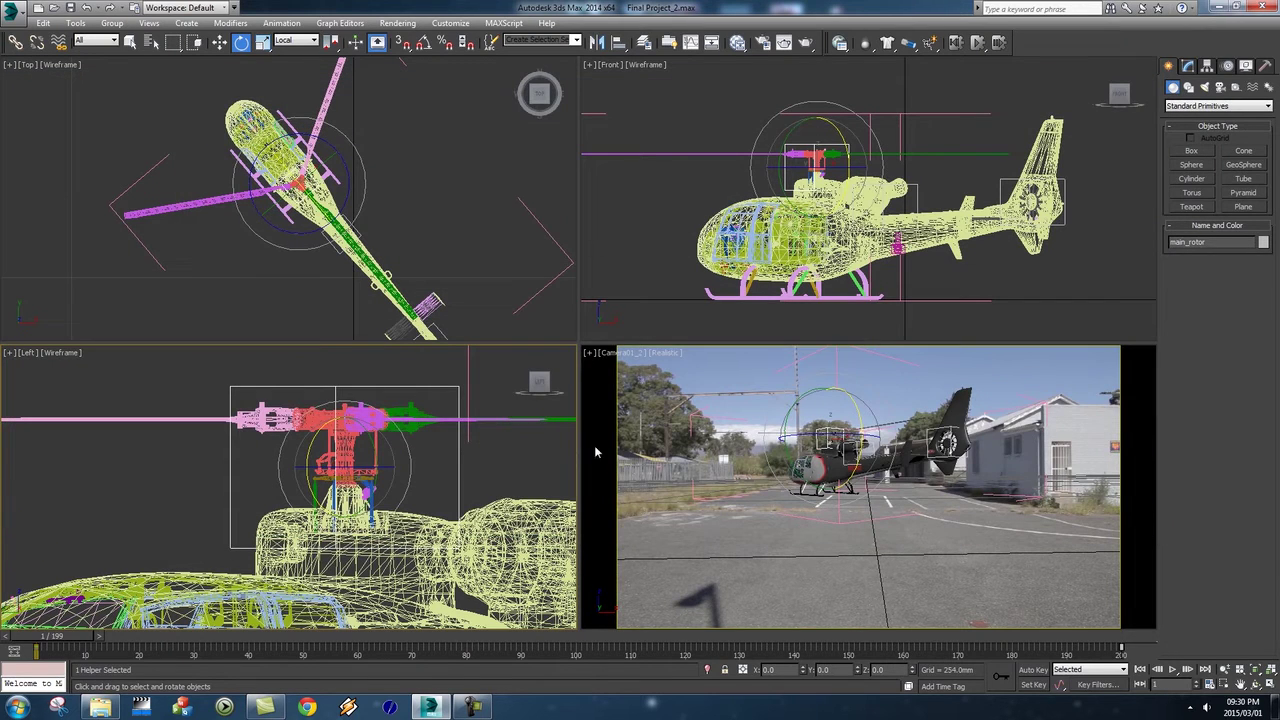
{"action": "left_click_drag", "start_coordinate": [73, 640], "coordinate": [735, 636]}
{"action": "key", "text": "e"}
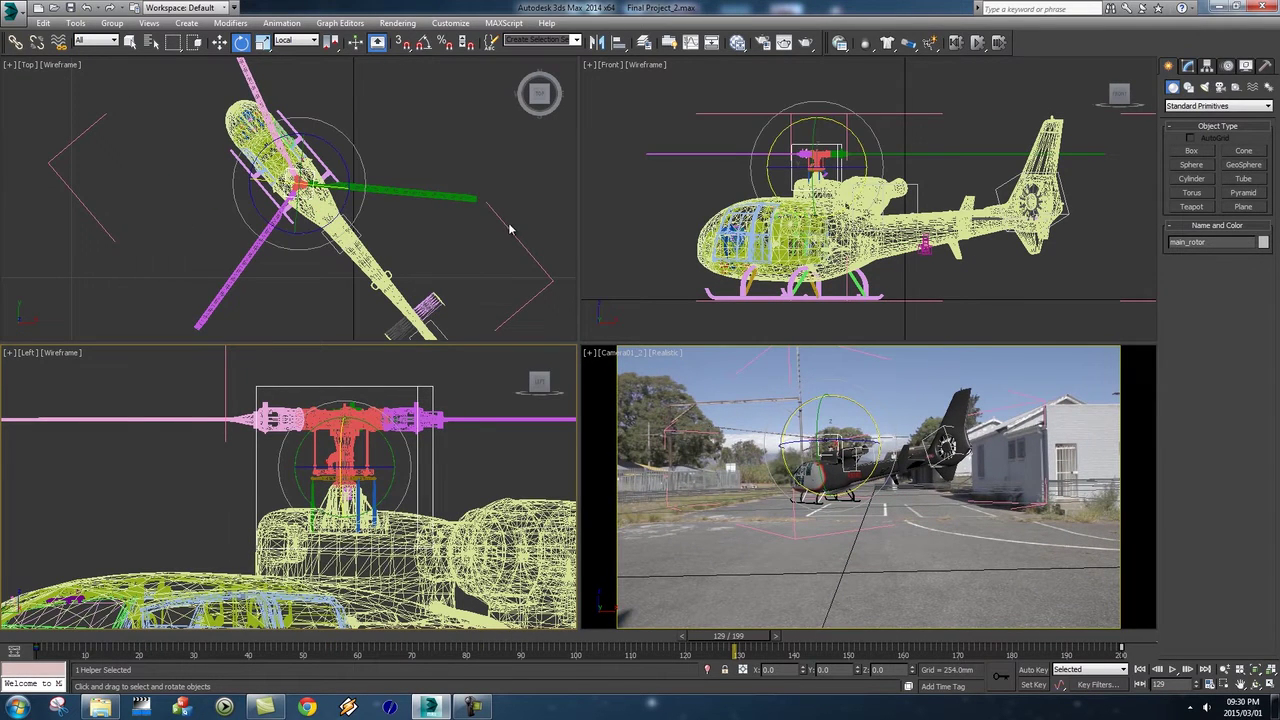
Turn off the environment background map in the Environment and Effects settings and close them
{"action": "left_click", "coordinate": [398, 23]}
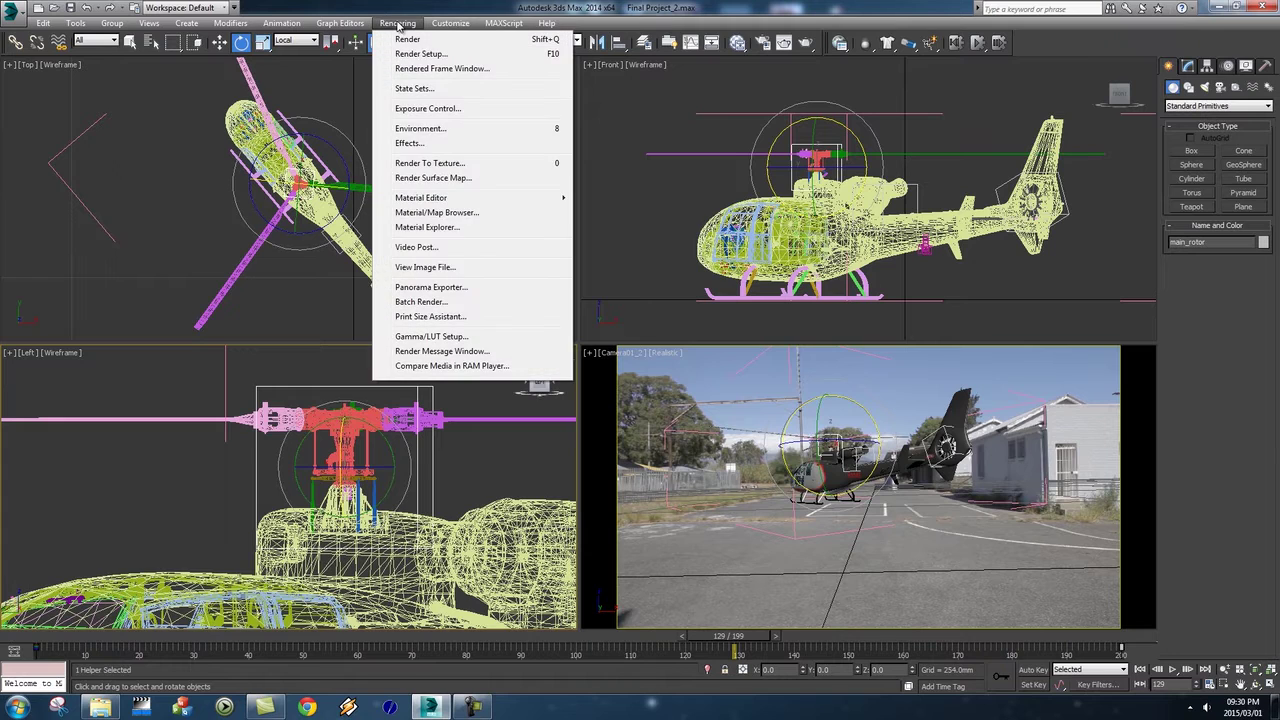
{"action": "left_click", "coordinate": [420, 128]}
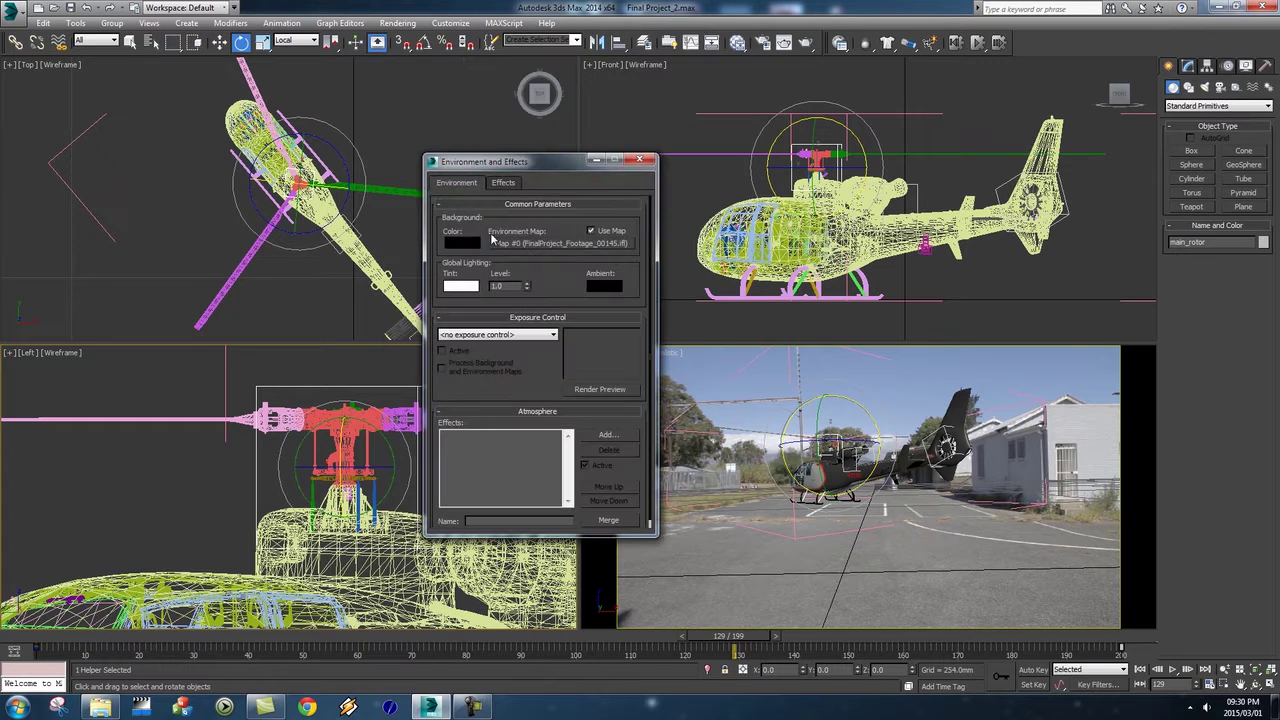
{"action": "left_click", "coordinate": [591, 231]}
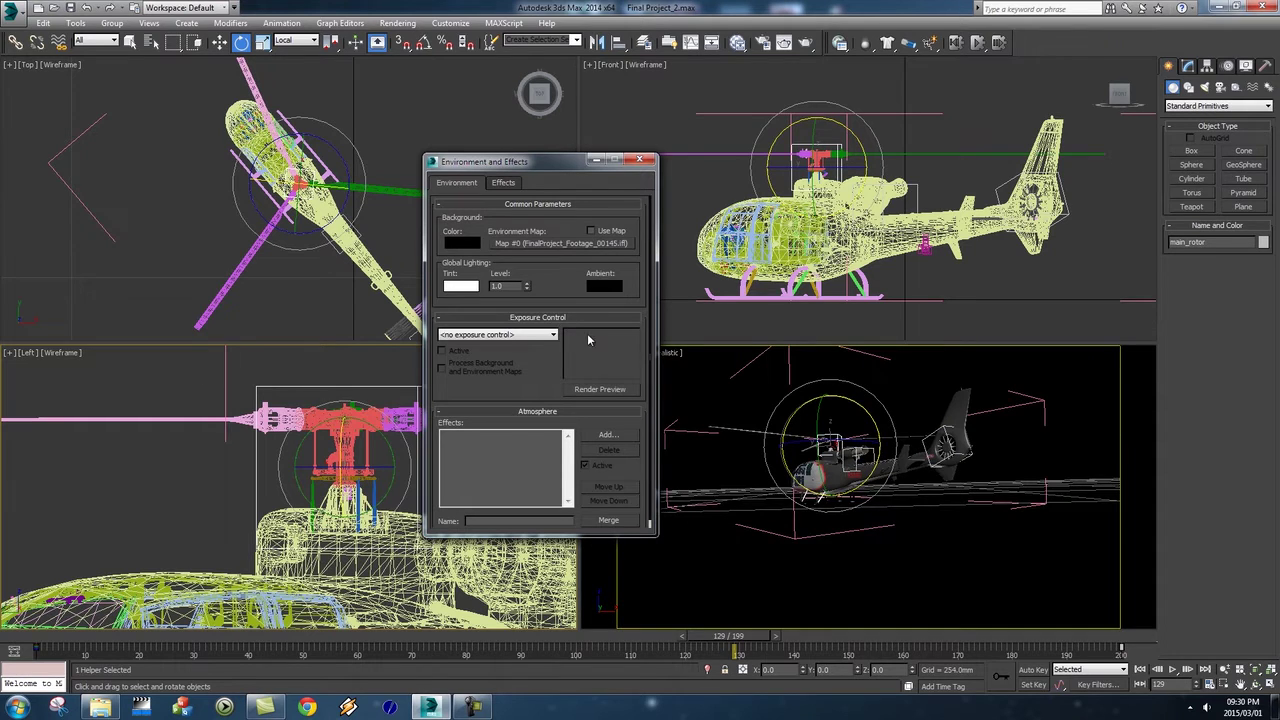
{"action": "left_click", "coordinate": [640, 160]}
Play the animation from frame 1, clear the selection, replay it in the camera view and return to frame 1
{"action": "left_click_drag", "start_coordinate": [215, 646], "coordinate": [37, 638]}
{"action": "key", "text": "e"}
{"action": "left_click", "coordinate": [1173, 669]}
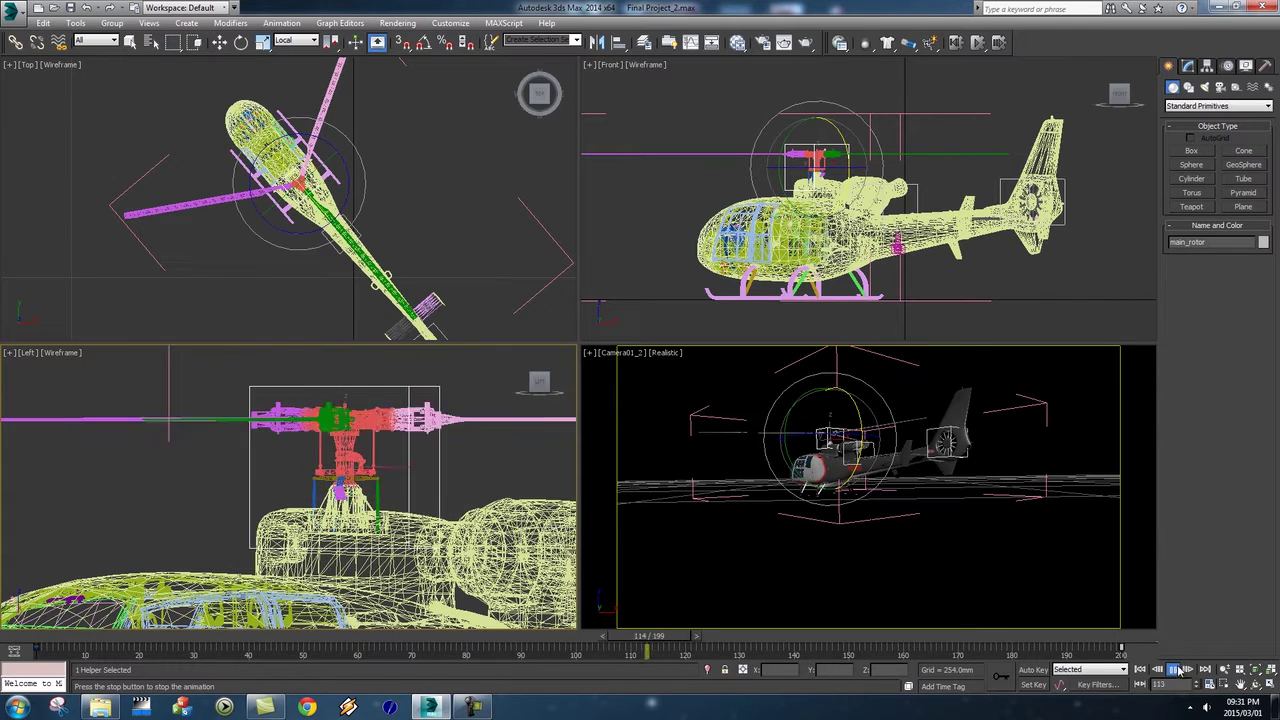
{"action": "right_click", "coordinate": [1143, 480]}
{"action": "left_click", "coordinate": [1143, 480]}
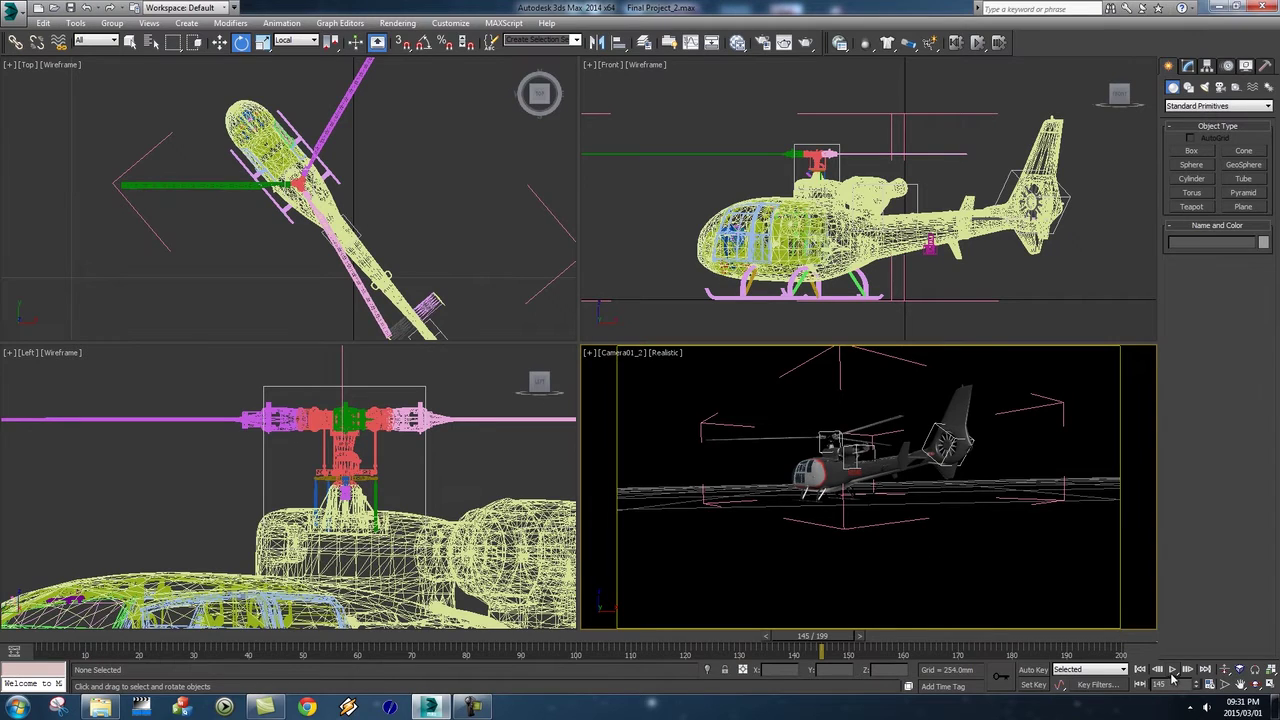
{"action": "left_click", "coordinate": [1173, 669]}
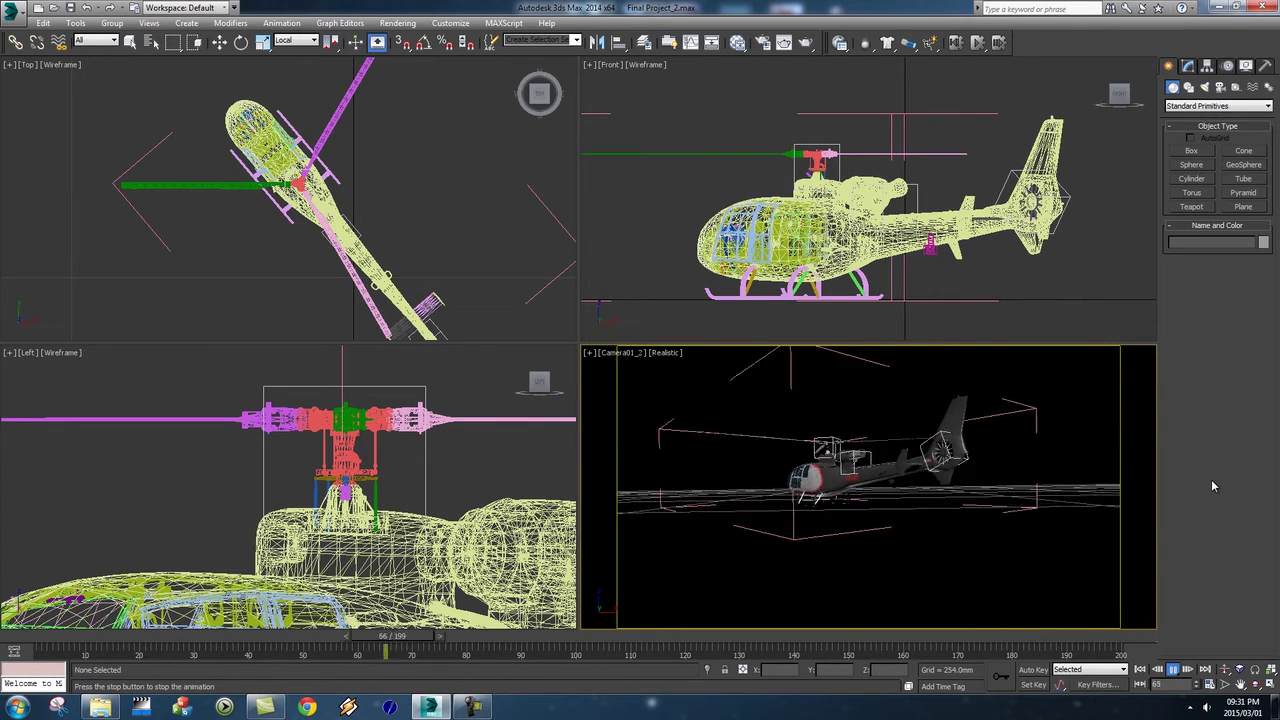
{"action": "left_click", "coordinate": [1139, 669]}
{"action": "key", "text": "e"}
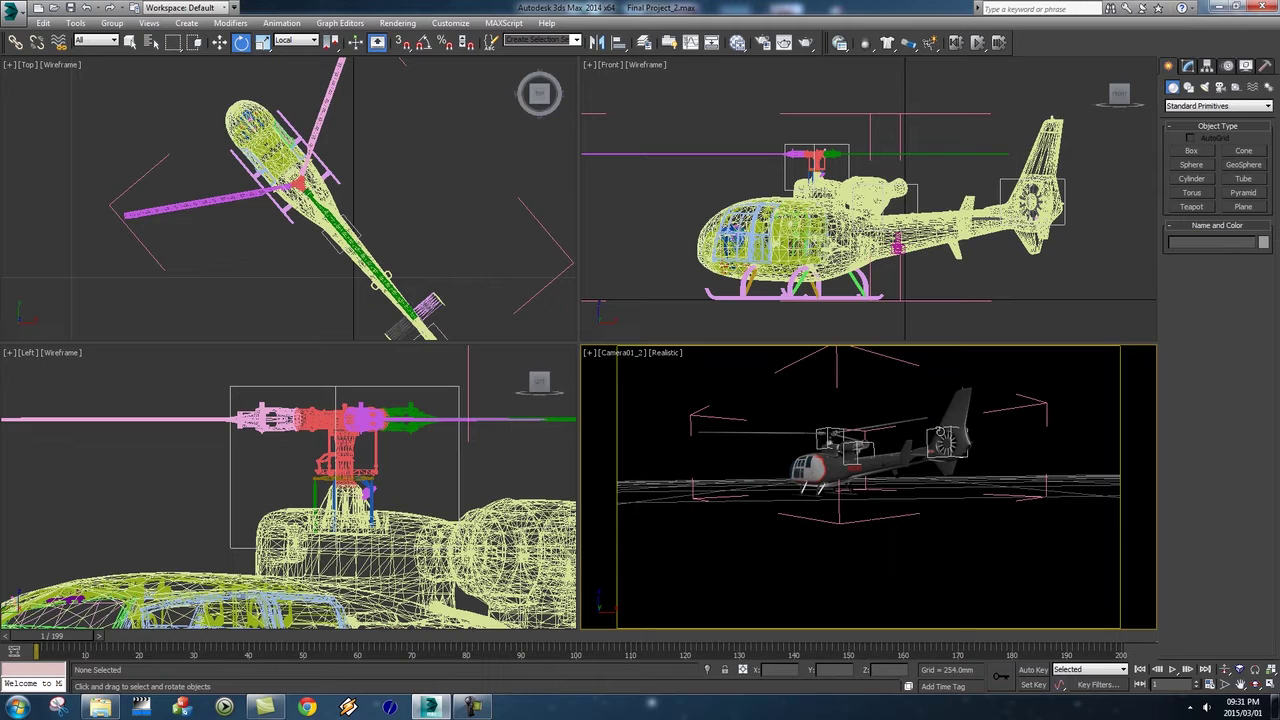
Select the back_rotor helper and show its rotation curves in an enlarged Curve Editor
{"action": "left_click", "coordinate": [938, 437]}
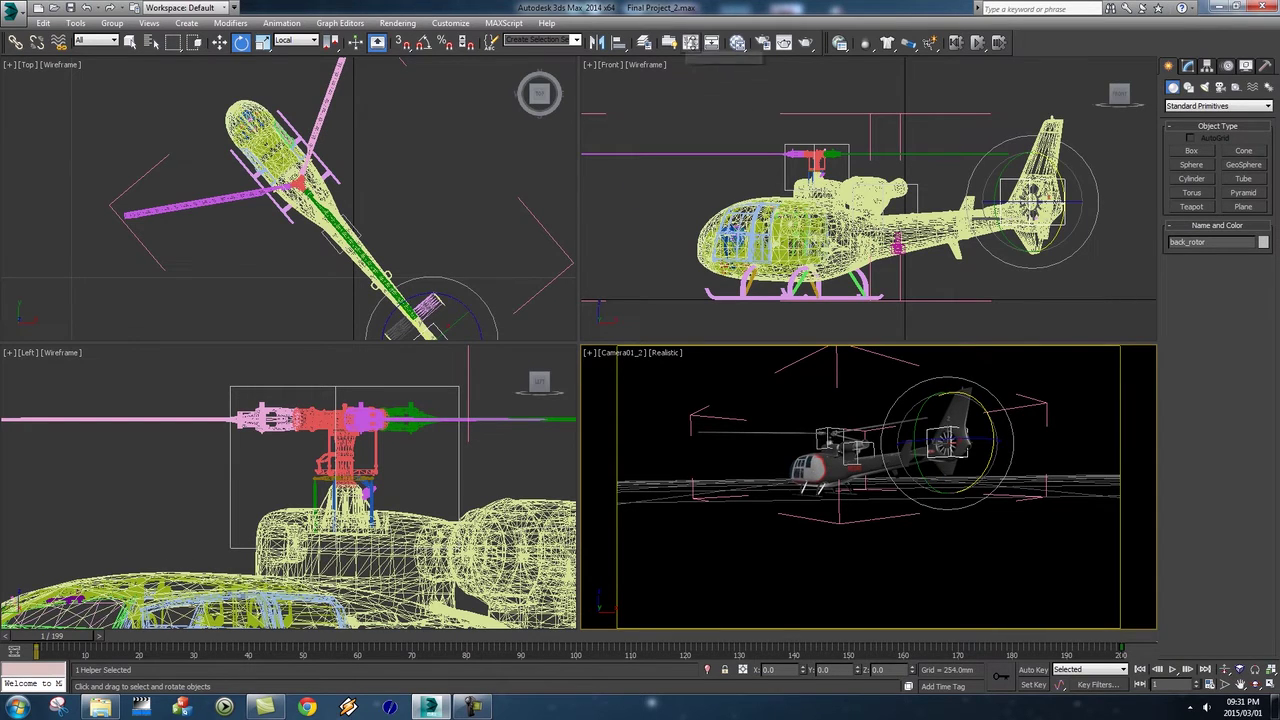
{"action": "left_click", "coordinate": [690, 43]}
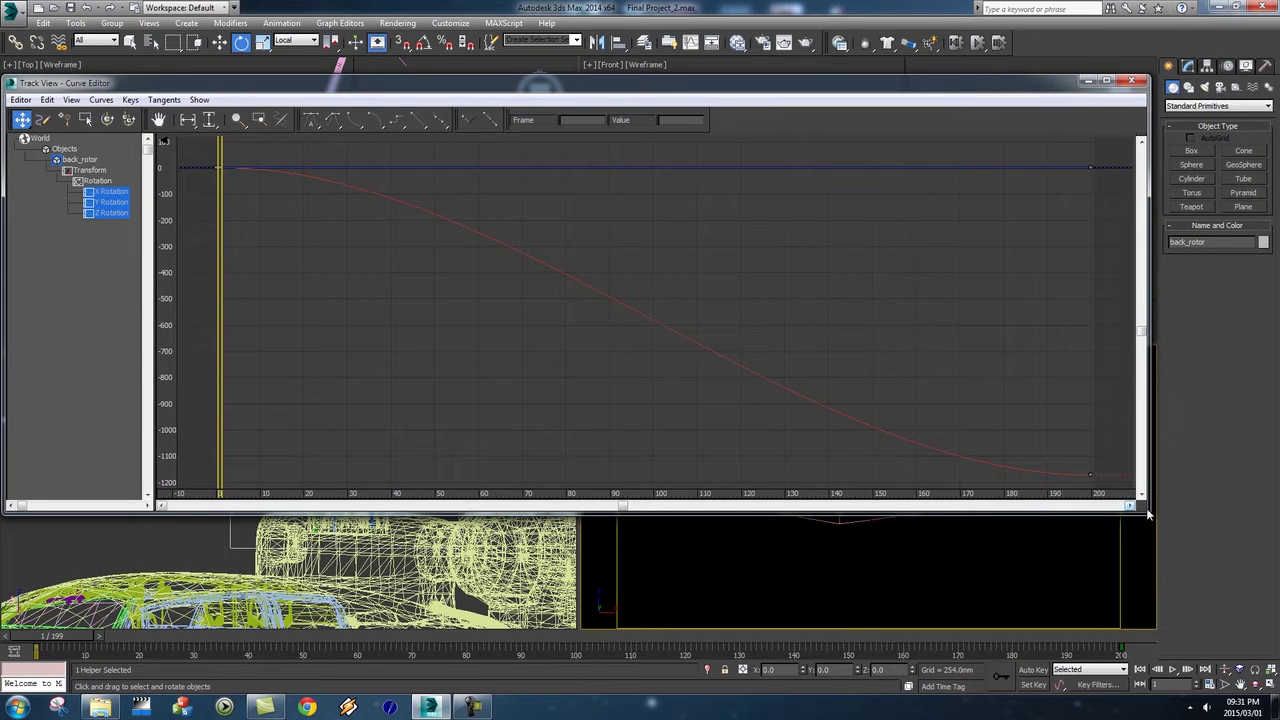
{"action": "left_click_drag", "start_coordinate": [1146, 513], "coordinate": [1157, 580]}
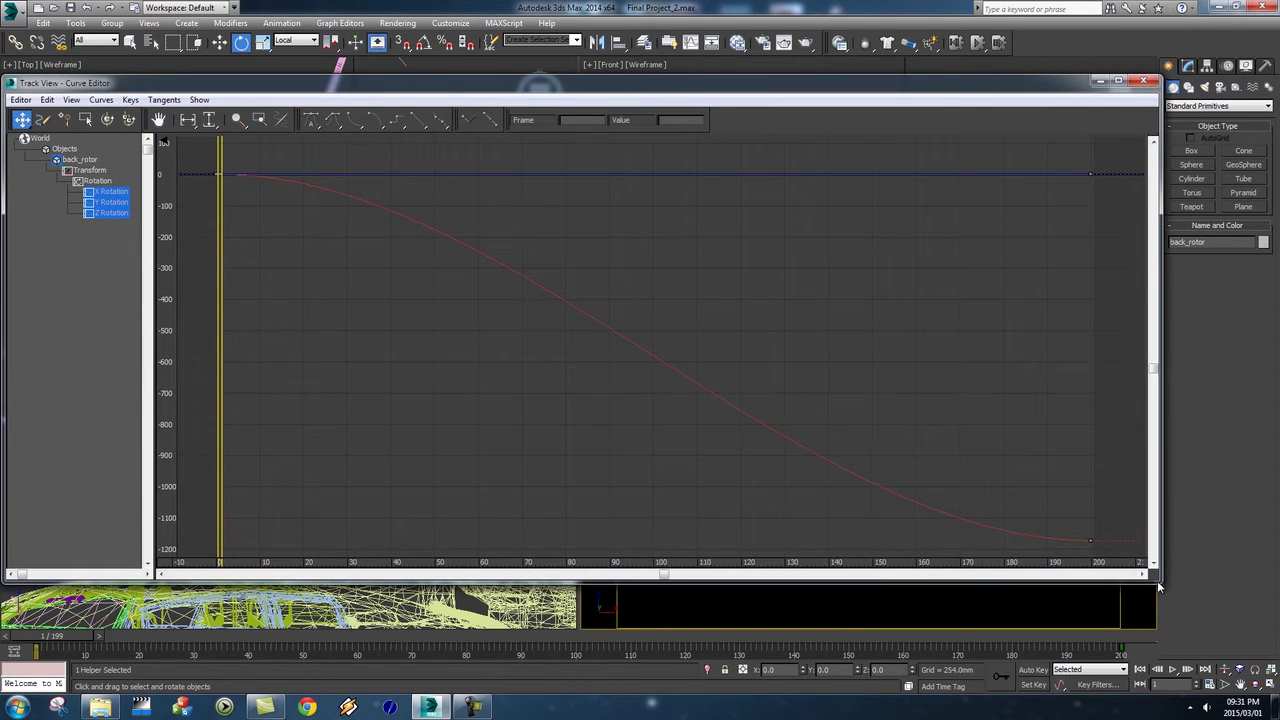
Set the tangents of the tail rotor's X Rotation start and end keys to linear
{"action": "left_click", "coordinate": [217, 178]}
{"action": "middle_click_drag", "start_coordinate": [816, 397], "coordinate": [636, 291]}
{"action": "left_click", "coordinate": [908, 435]}
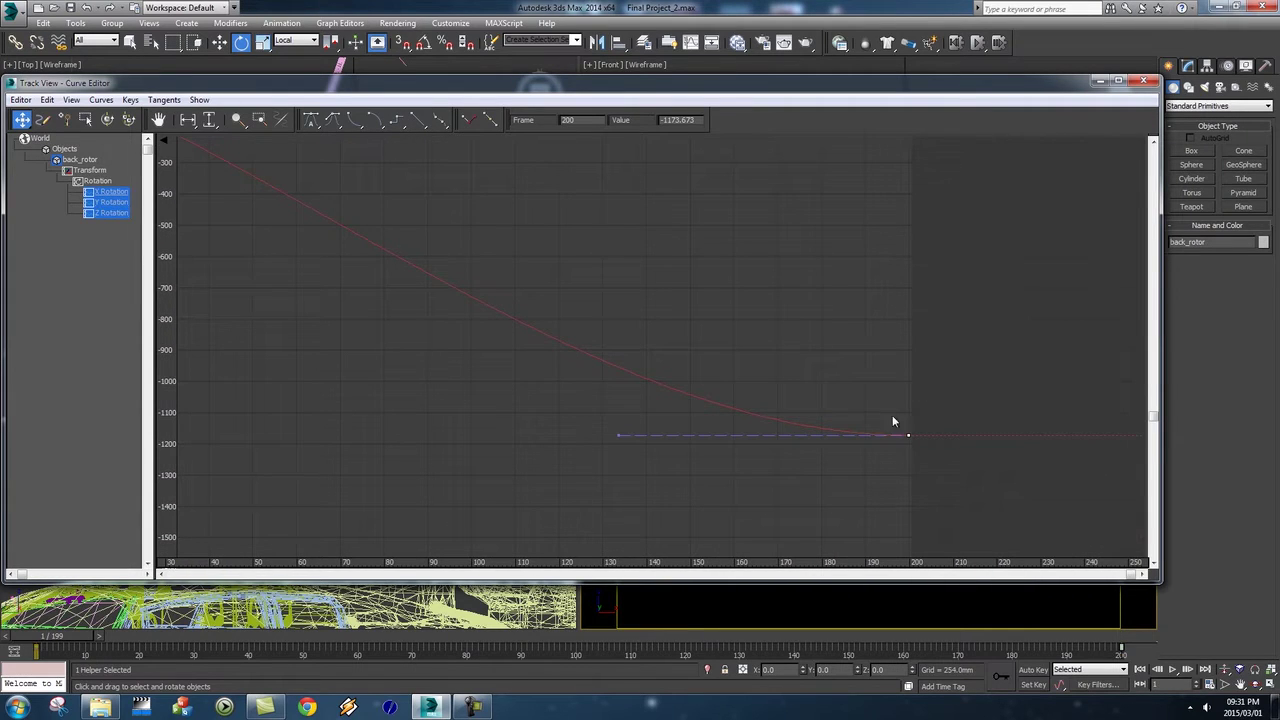
{"action": "left_click", "coordinate": [418, 119]}
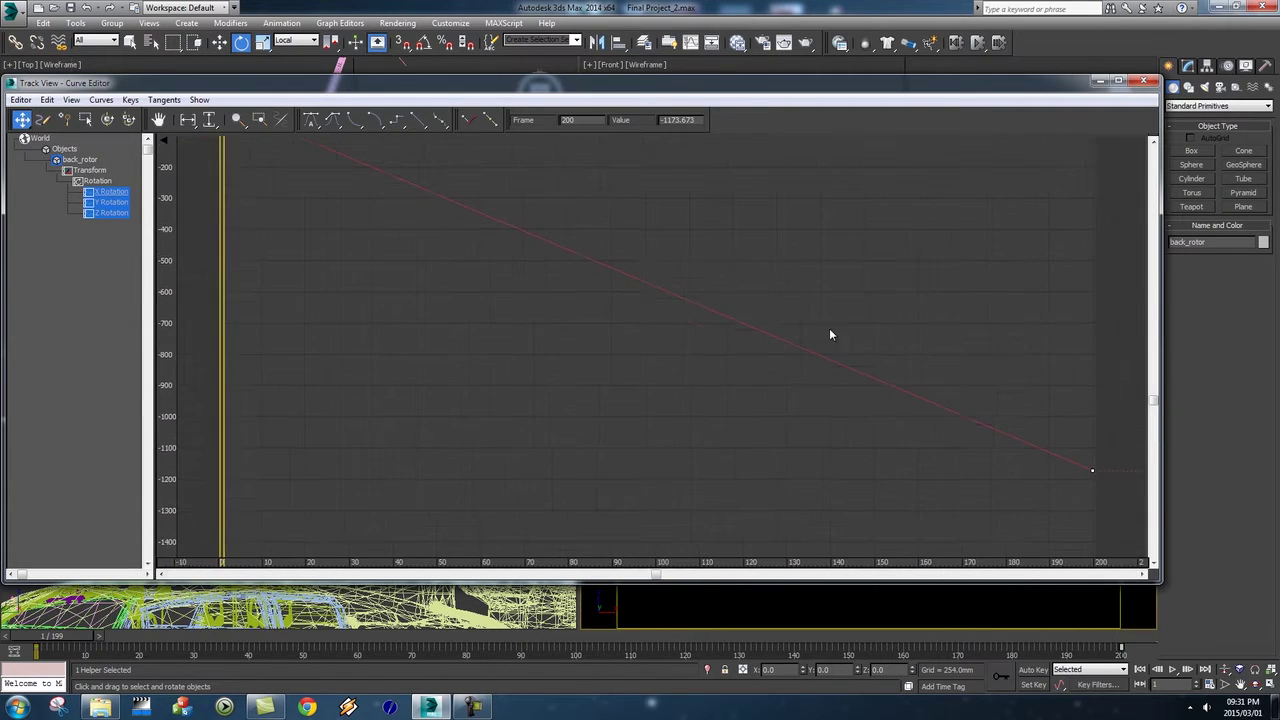
{"action": "scroll", "coordinate": [946, 437], "scroll_direction": "down", "scroll_amount": 5}
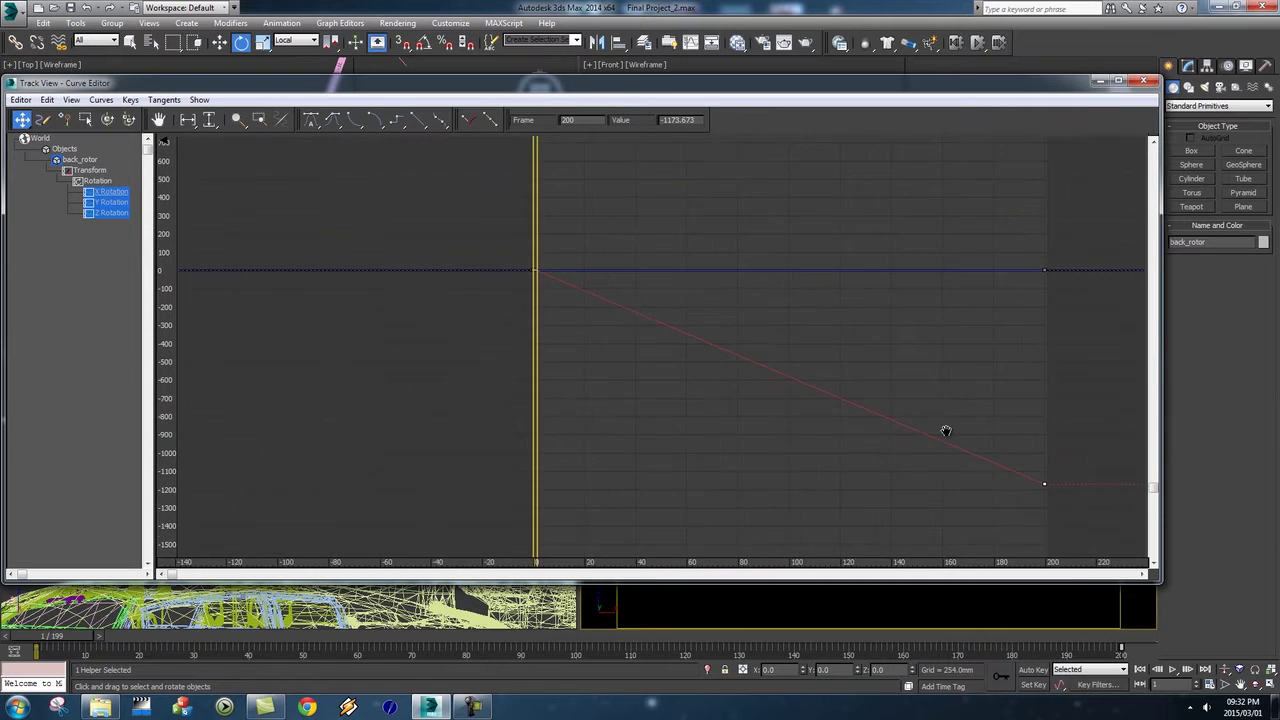
Lower the tail rotor's X Rotation key at frame 200 to about -5185 to speed up the spin
{"action": "middle_click_drag", "start_coordinate": [972, 435], "coordinate": [758, 365]}
{"action": "scroll", "coordinate": [696, 318], "scroll_direction": "down", "scroll_amount": 2}
{"action": "scroll", "coordinate": [698, 316], "scroll_direction": "up", "scroll_amount": 3}
{"action": "middle_click_drag", "start_coordinate": [703, 323], "coordinate": [755, 290]}
{"action": "left_click_drag", "start_coordinate": [678, 276], "coordinate": [716, 364]}
{"action": "left_click_drag", "start_coordinate": [731, 473], "coordinate": [734, 526]}
{"action": "middle_click_drag", "start_coordinate": [734, 526], "coordinate": [745, 254]}
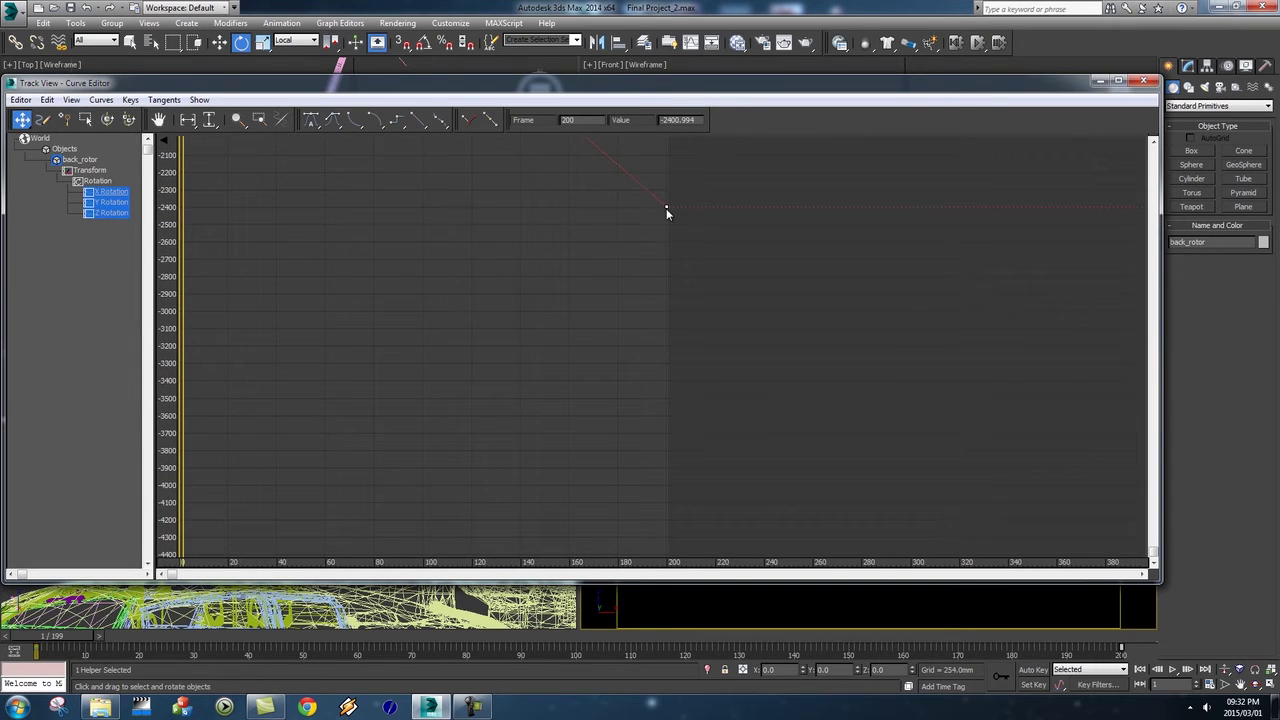
{"action": "left_click_drag", "start_coordinate": [665, 205], "coordinate": [671, 324]}
{"action": "left_click_drag", "start_coordinate": [680, 458], "coordinate": [679, 500]}
{"action": "middle_click_drag", "start_coordinate": [711, 460], "coordinate": [749, 243]}
{"action": "left_click_drag", "start_coordinate": [691, 310], "coordinate": [702, 445]}
{"action": "left_click_drag", "start_coordinate": [707, 499], "coordinate": [707, 497]}
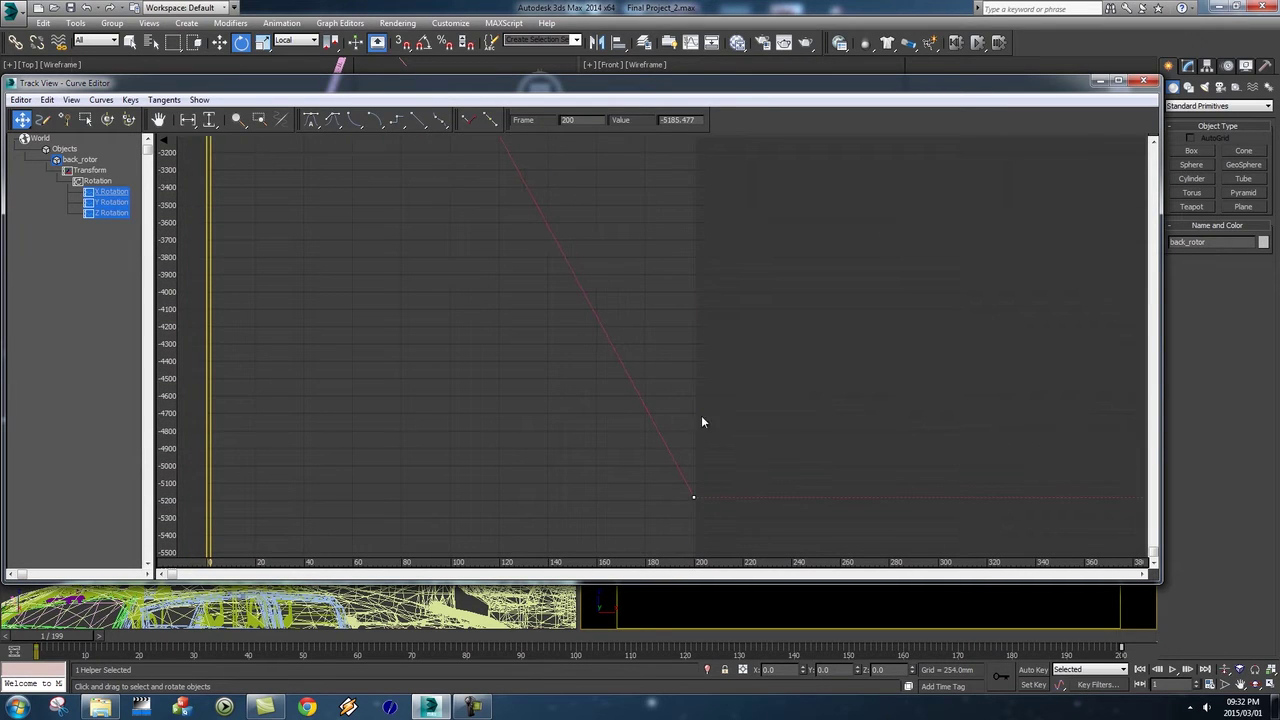
Close the Curve Editor, play the animation to check both rotors, and return to frame 1
{"action": "left_click", "coordinate": [1144, 80]}
{"action": "left_click", "coordinate": [1172, 669]}
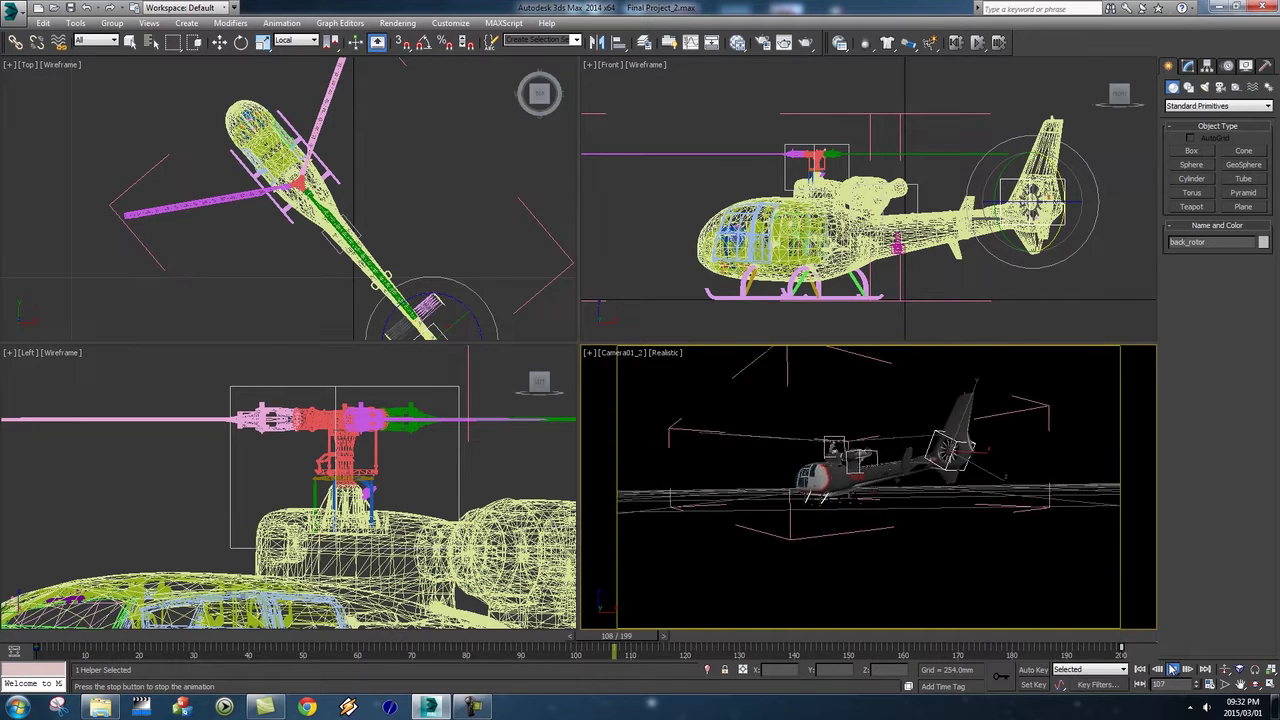
{"action": "key", "text": "e"}
{"action": "left_click", "coordinate": [1173, 669]}
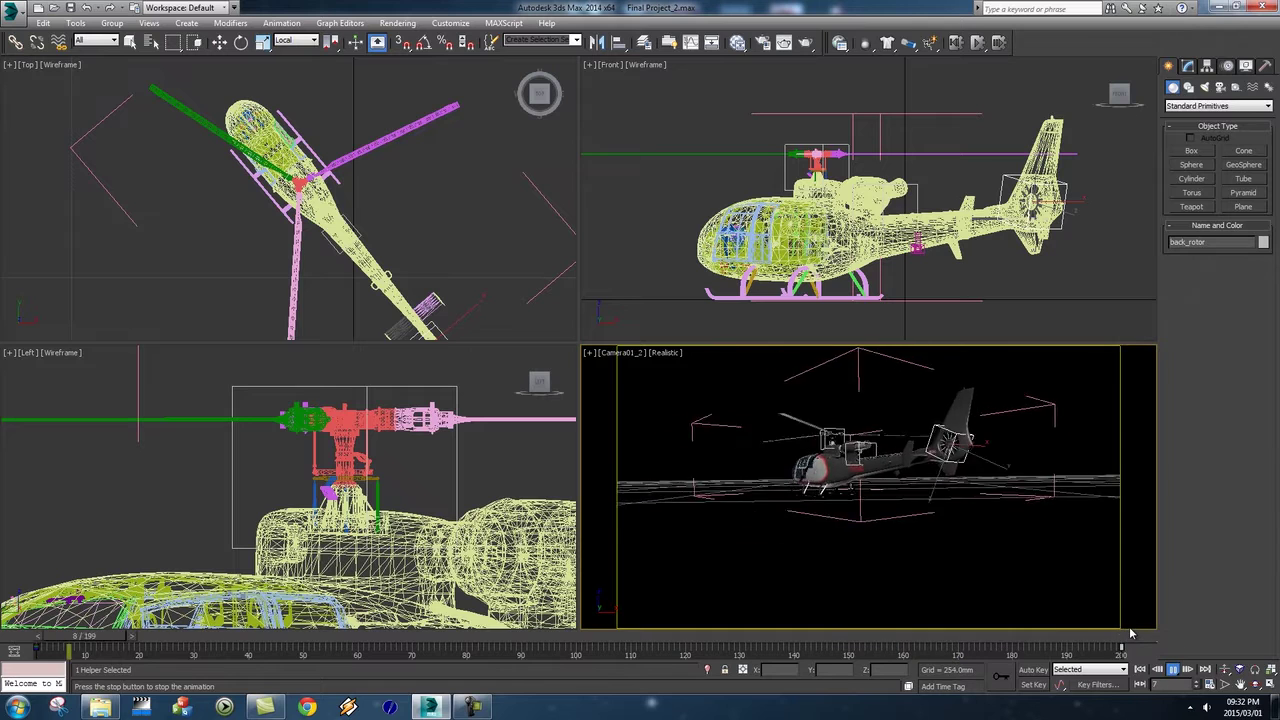
{"action": "left_click", "coordinate": [1173, 669]}
{"action": "left_click", "coordinate": [1140, 669]}
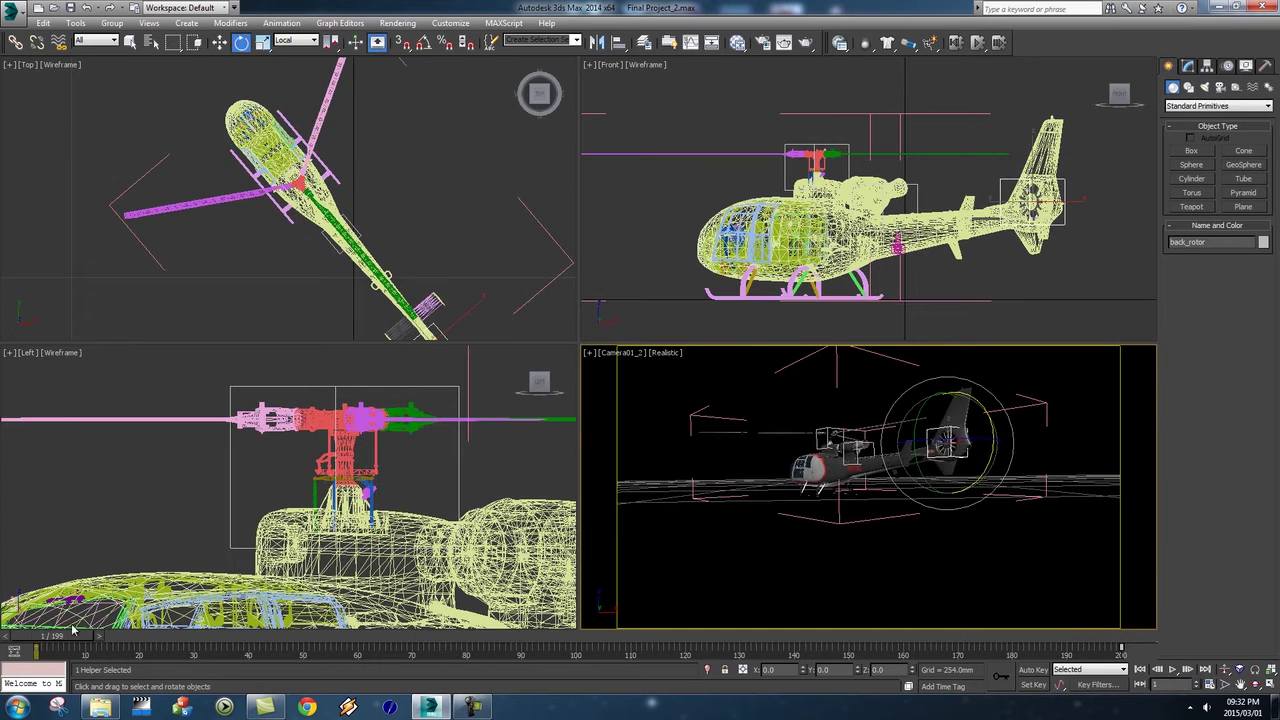
Save the scene as a new file named Final Project_3.max in the 3D Project folder
{"action": "left_click", "coordinate": [18, 16]}
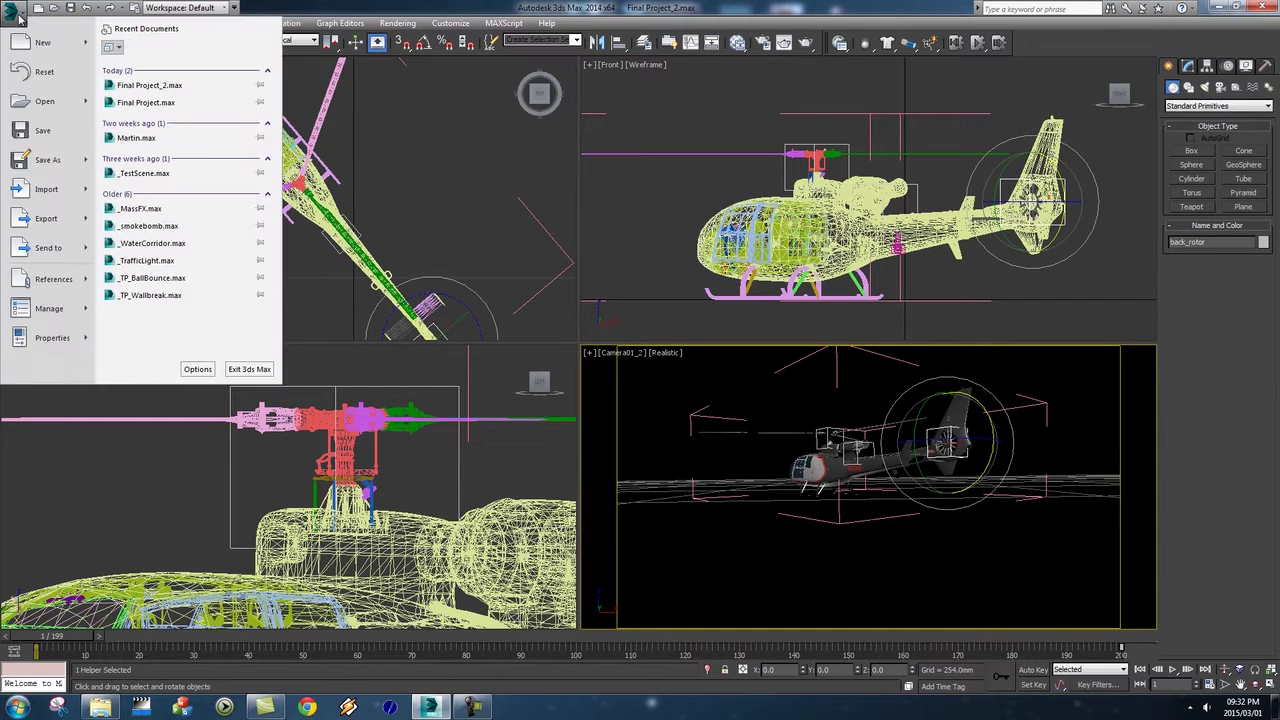
{"action": "left_click", "coordinate": [44, 160]}
{"action": "left_click", "coordinate": [221, 509]}
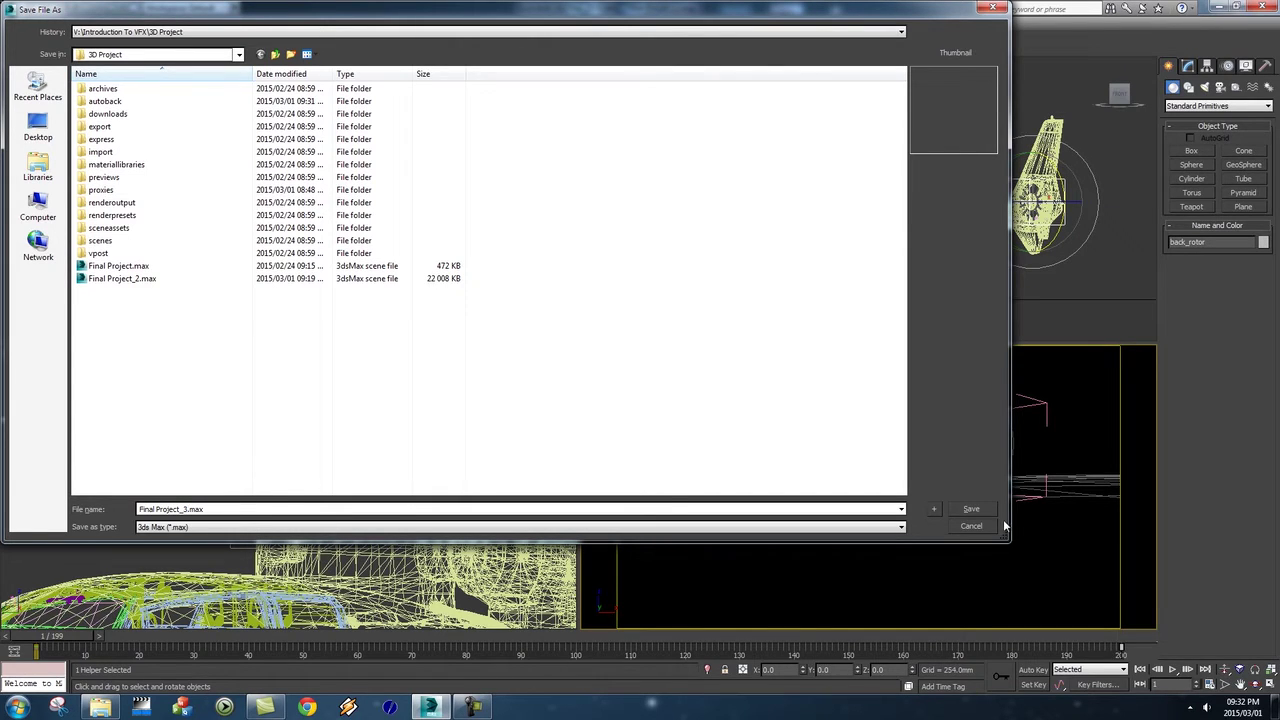
{"action": "left_click", "coordinate": [971, 509]}
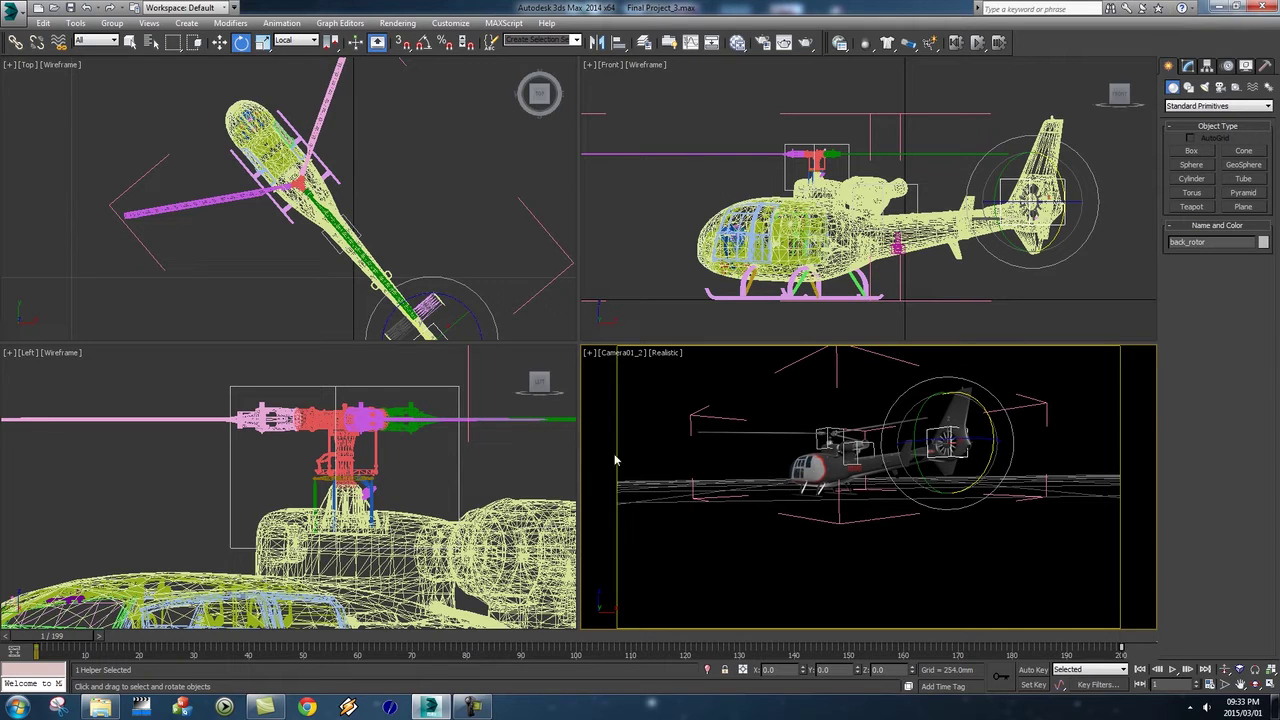
Frame the whole helicopter in the Left viewport and select the Helicopter helper
{"action": "scroll", "coordinate": [312, 482], "scroll_direction": "down", "scroll_amount": 10}
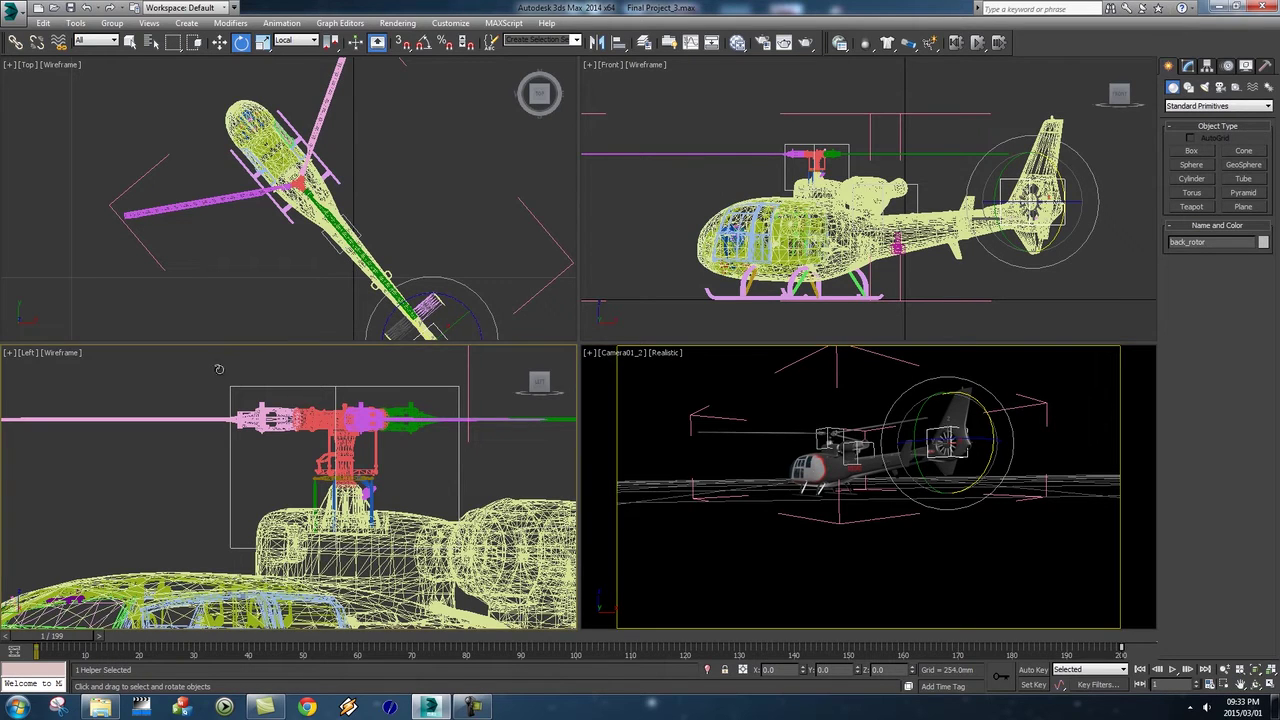
{"action": "scroll", "coordinate": [312, 480], "scroll_direction": "up", "scroll_amount": 8}
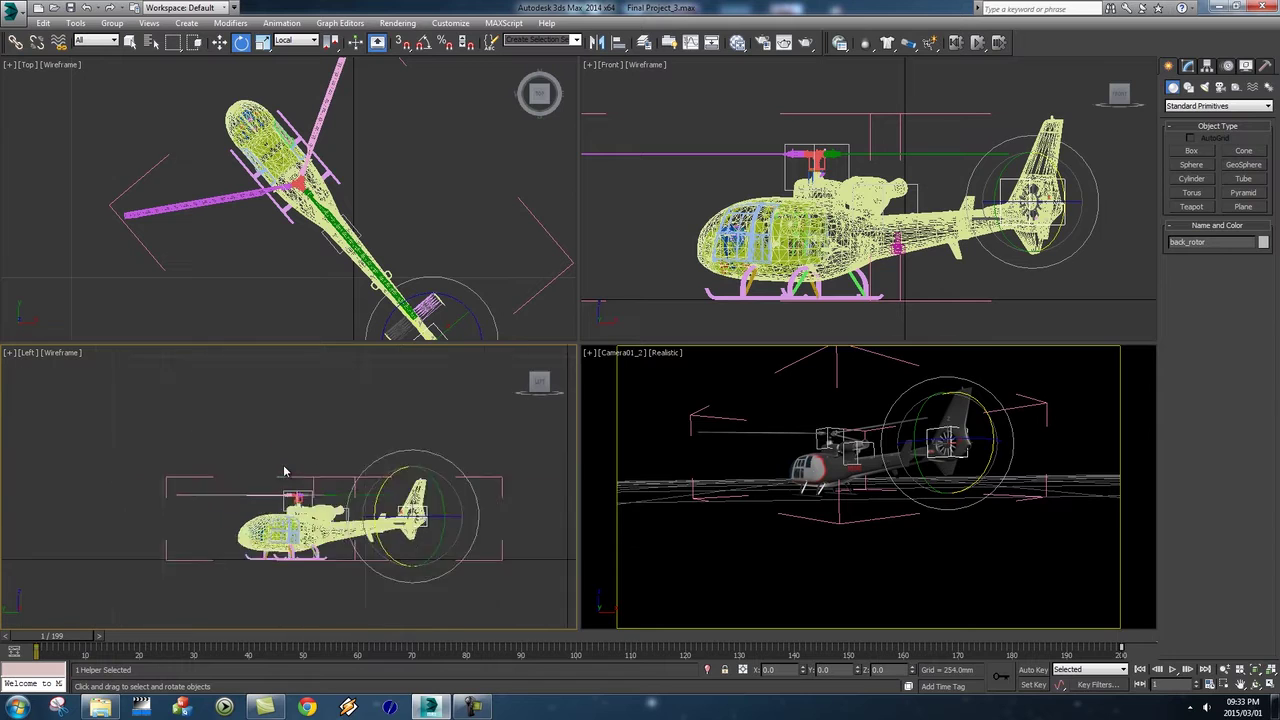
{"action": "left_click", "coordinate": [104, 45]}
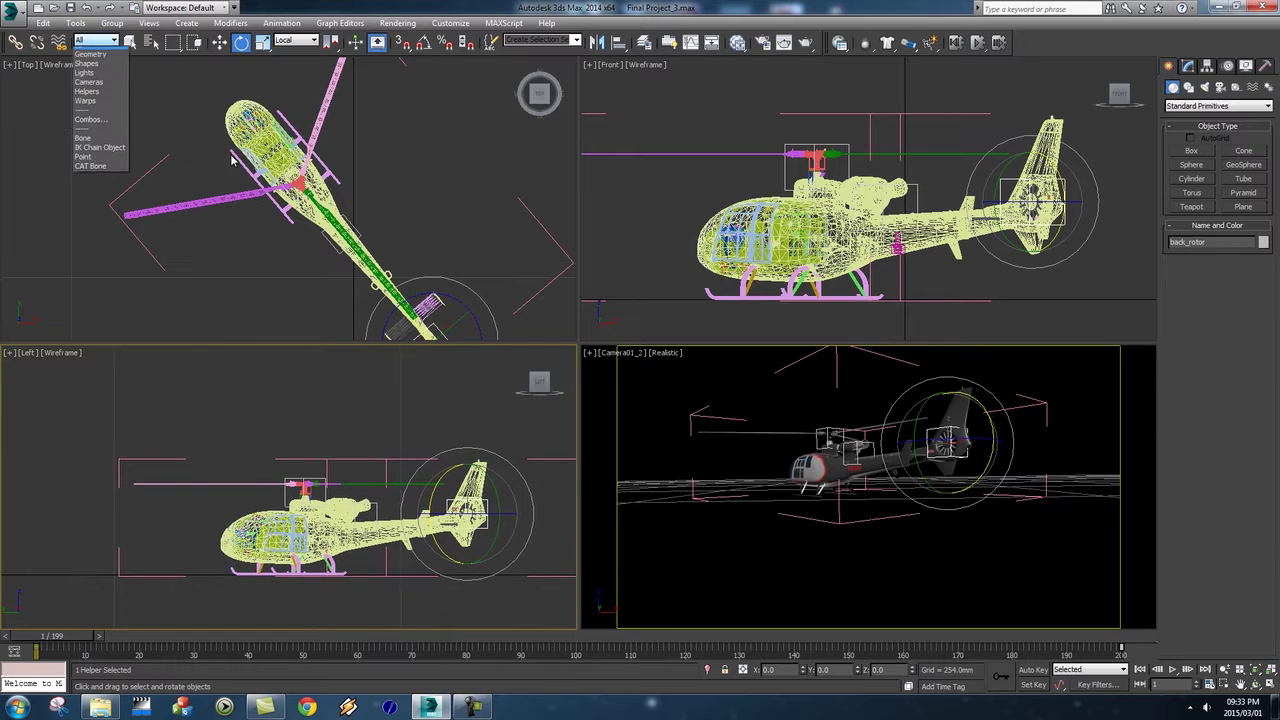
{"action": "left_click", "coordinate": [130, 42]}
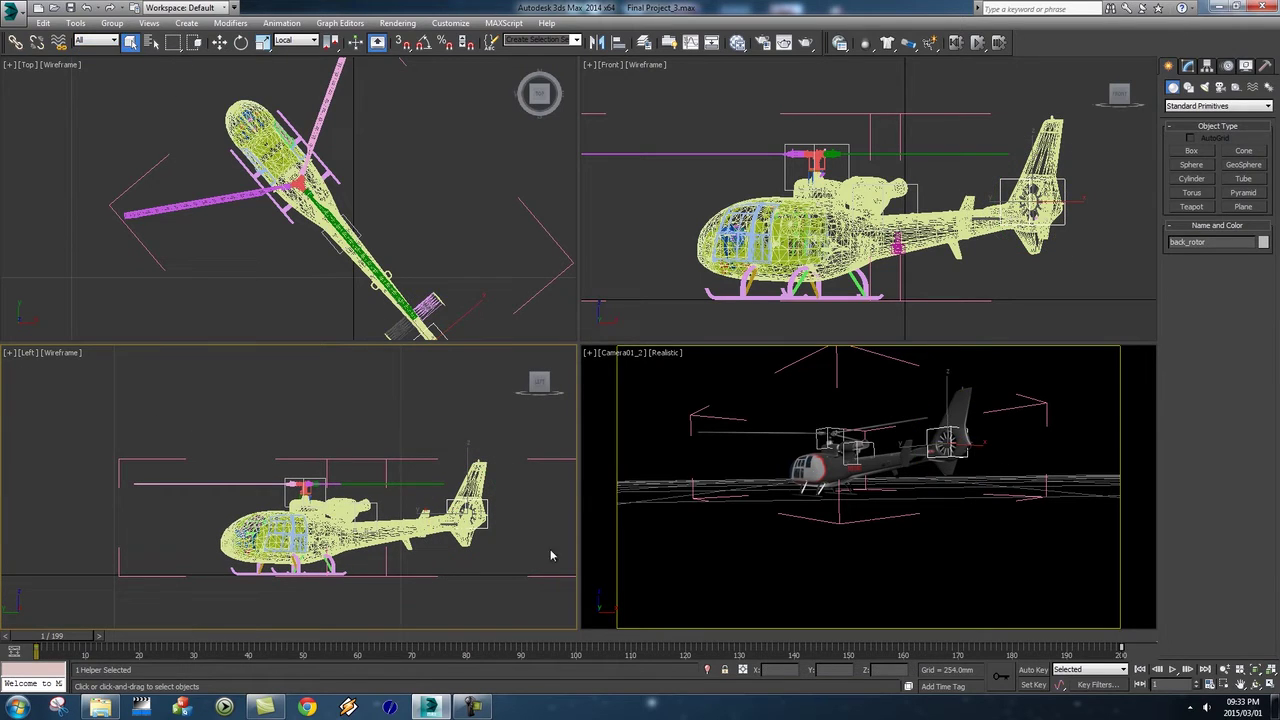
{"action": "left_click", "coordinate": [174, 465]}
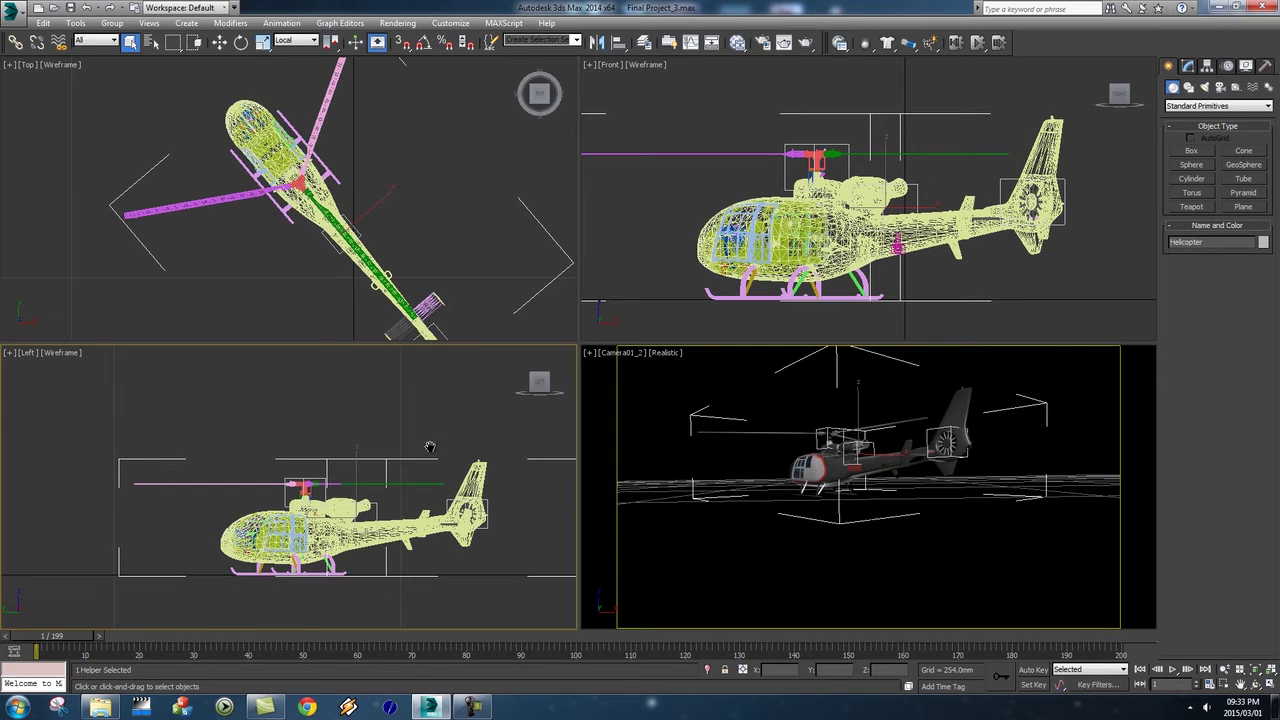
Try moving the Helicopter helper diagonally upward in the Left viewport, then cancel the move
{"action": "middle_click_drag", "start_coordinate": [325, 487], "coordinate": [266, 474]}
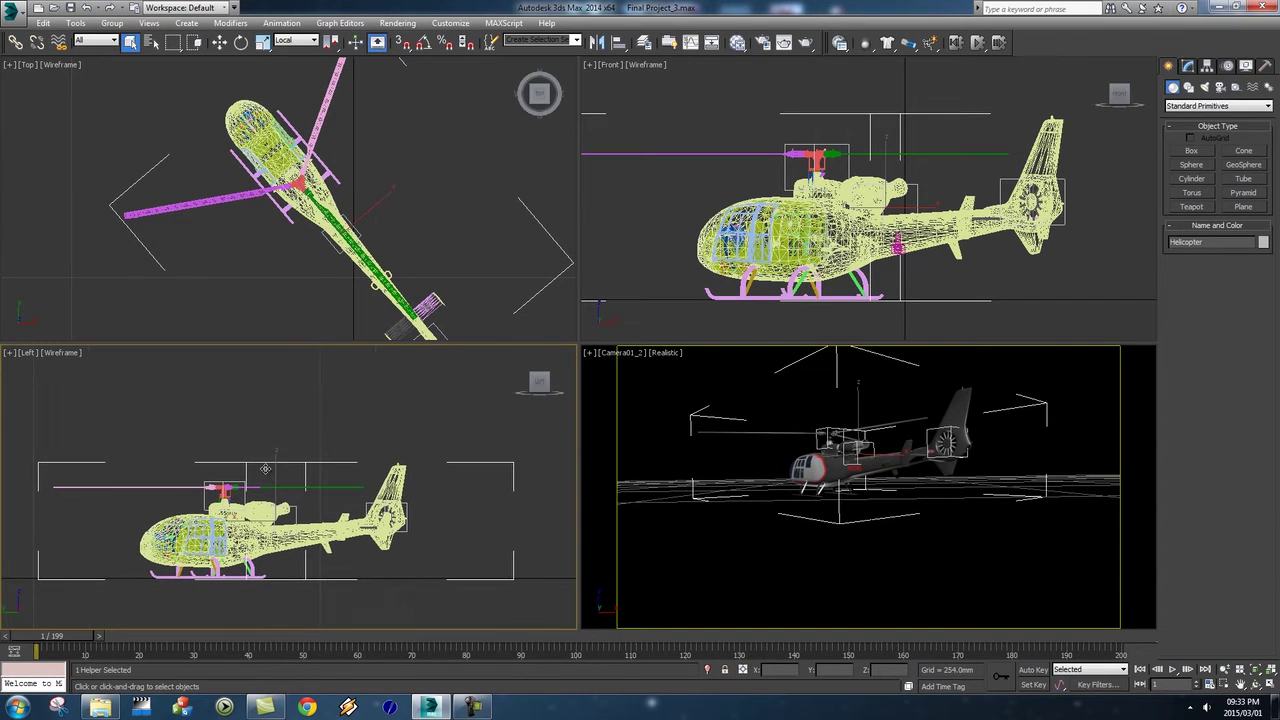
{"action": "key", "text": "w"}
{"action": "left_click_drag", "start_coordinate": [296, 508], "coordinate": [420, 427]}
{"action": "right_click", "coordinate": [420, 427]}
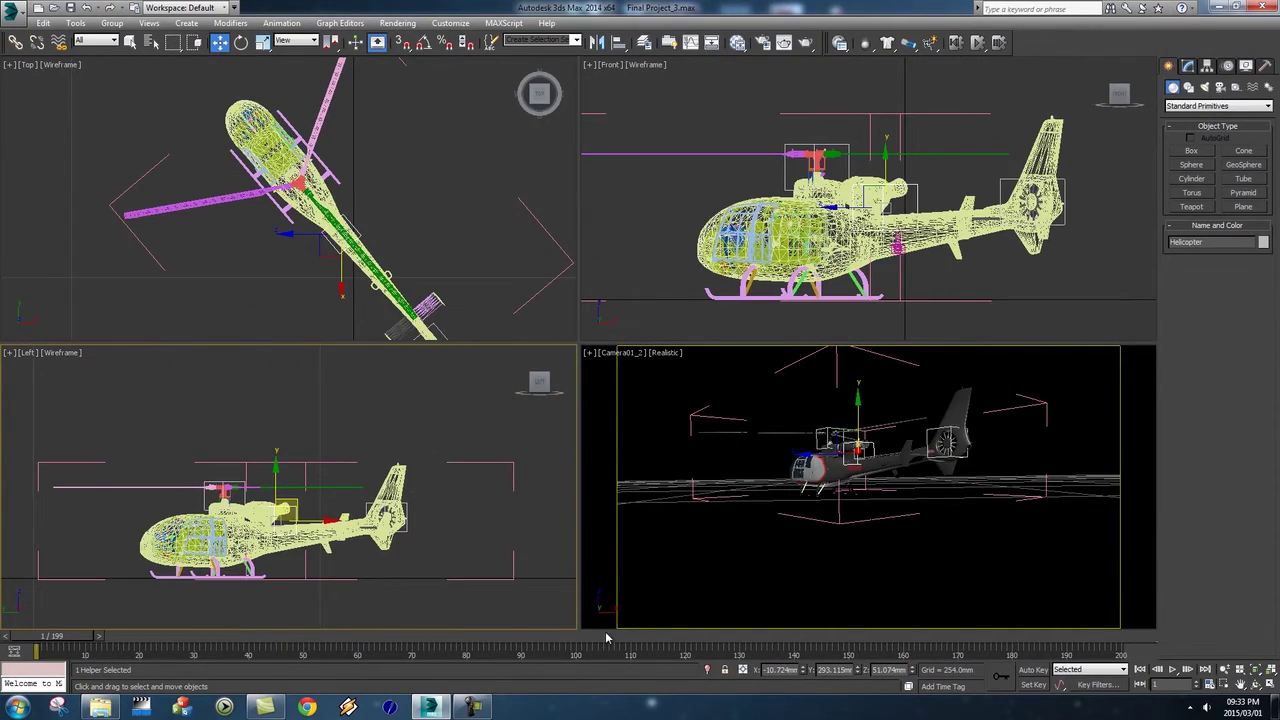
Turn on Auto Key and go to frame 20 for the Helicopter helper
{"action": "left_click", "coordinate": [1033, 669]}
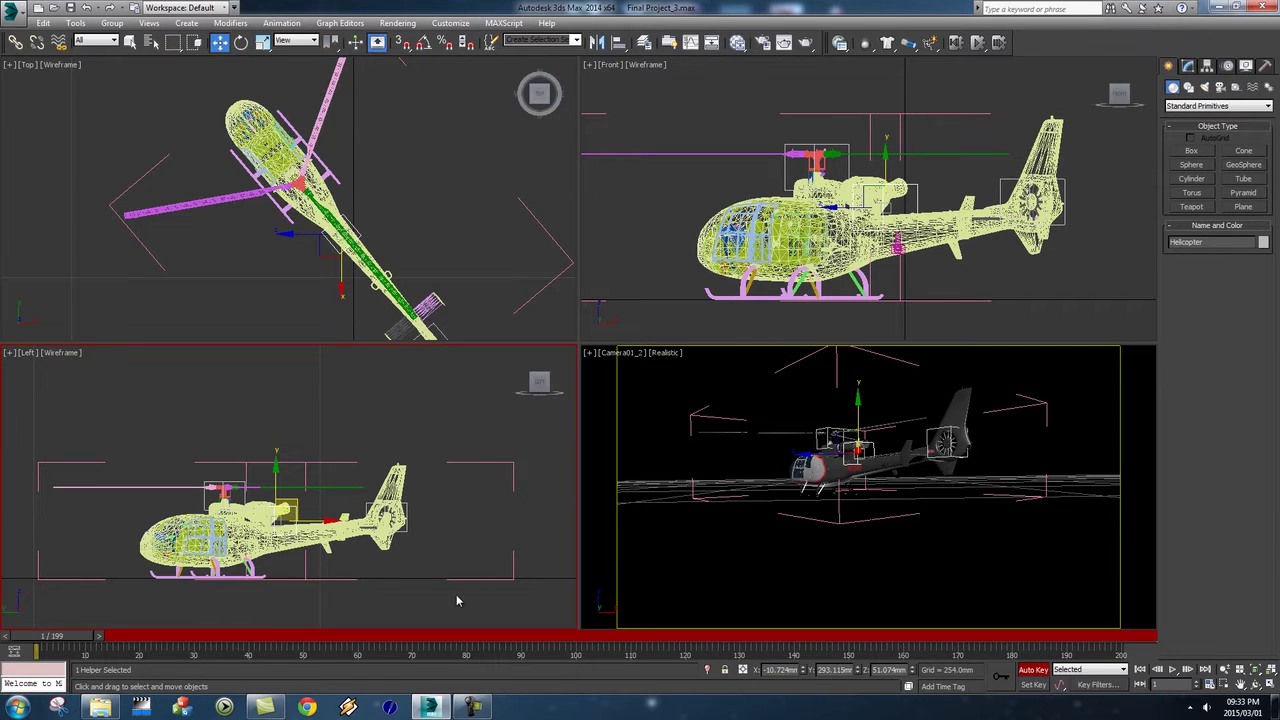
{"action": "left_click_drag", "start_coordinate": [60, 641], "coordinate": [166, 637]}
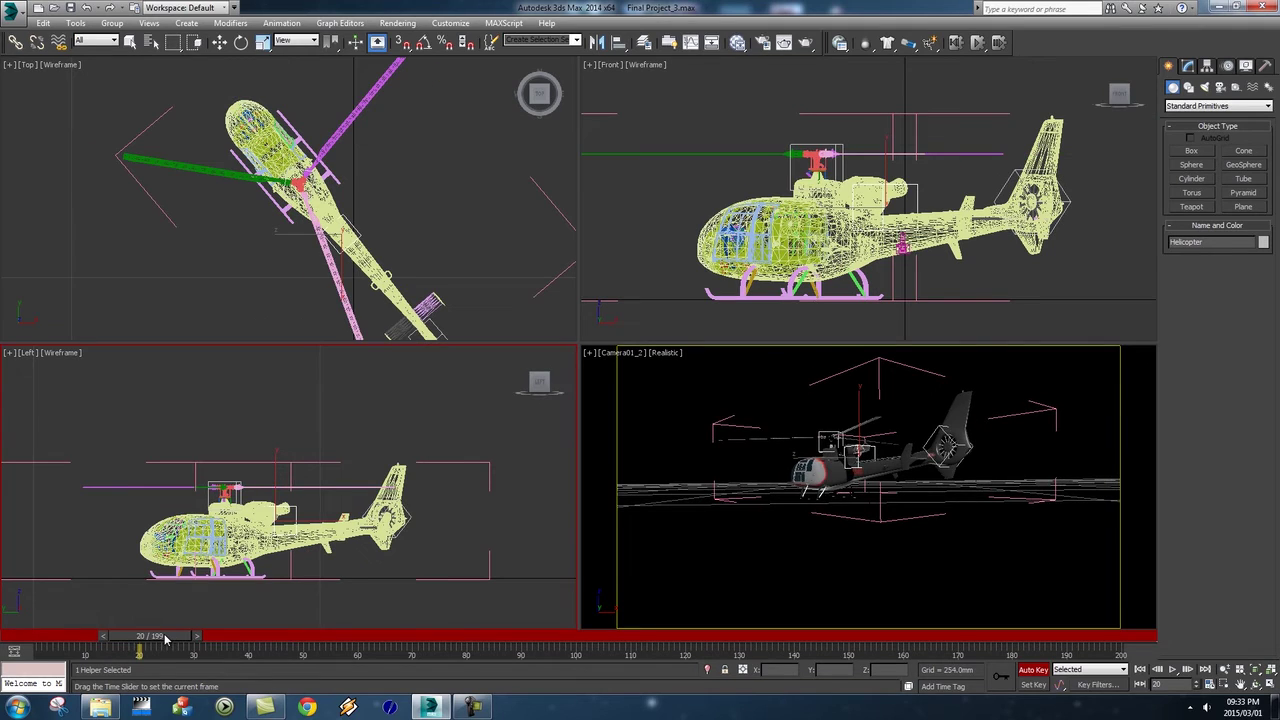
{"action": "key", "text": "w"}
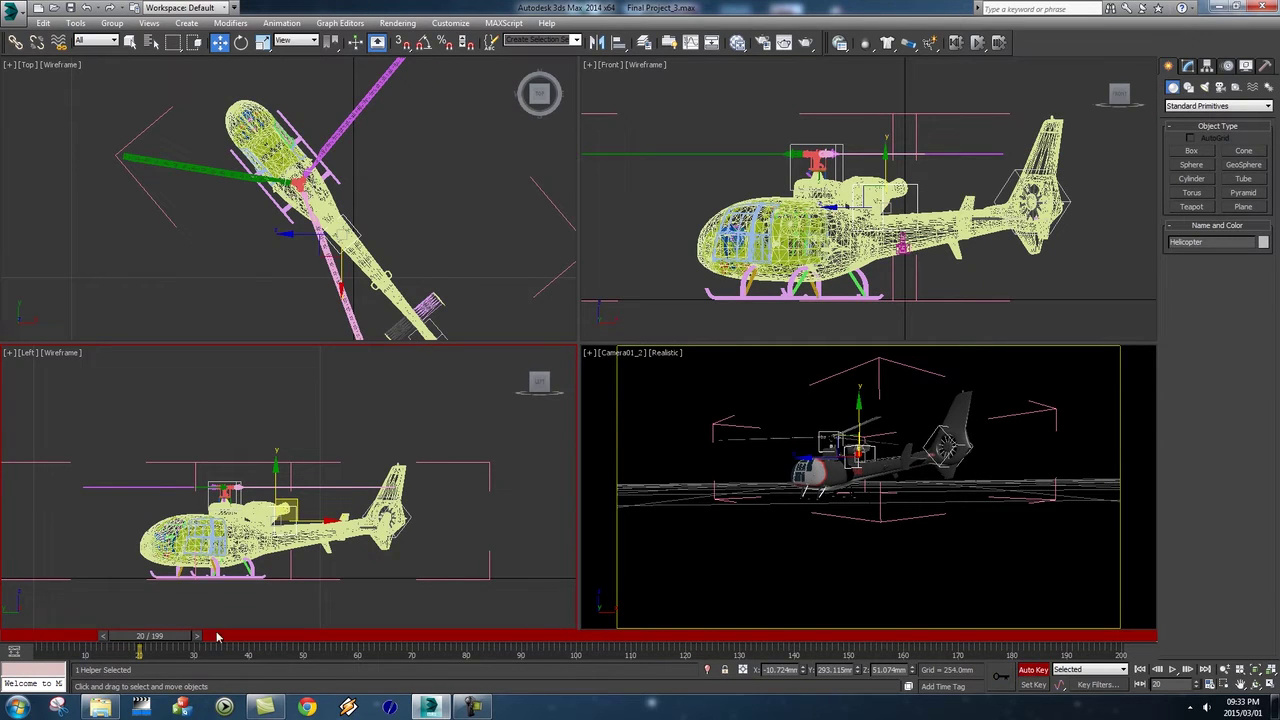
{"action": "key", "text": "q"}
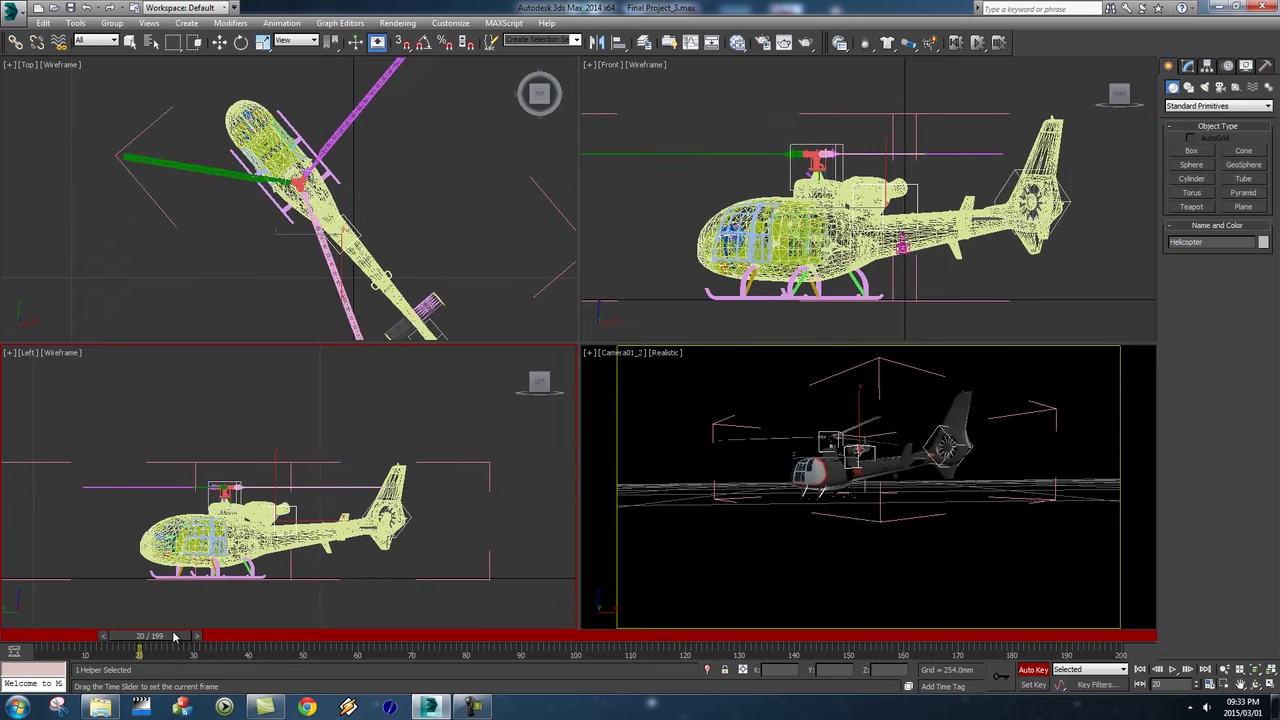
At frame 200, raise the Helicopter helper in the Left viewport to a height of about 307 mm
{"action": "left_click_drag", "start_coordinate": [173, 636], "coordinate": [1120, 636]}
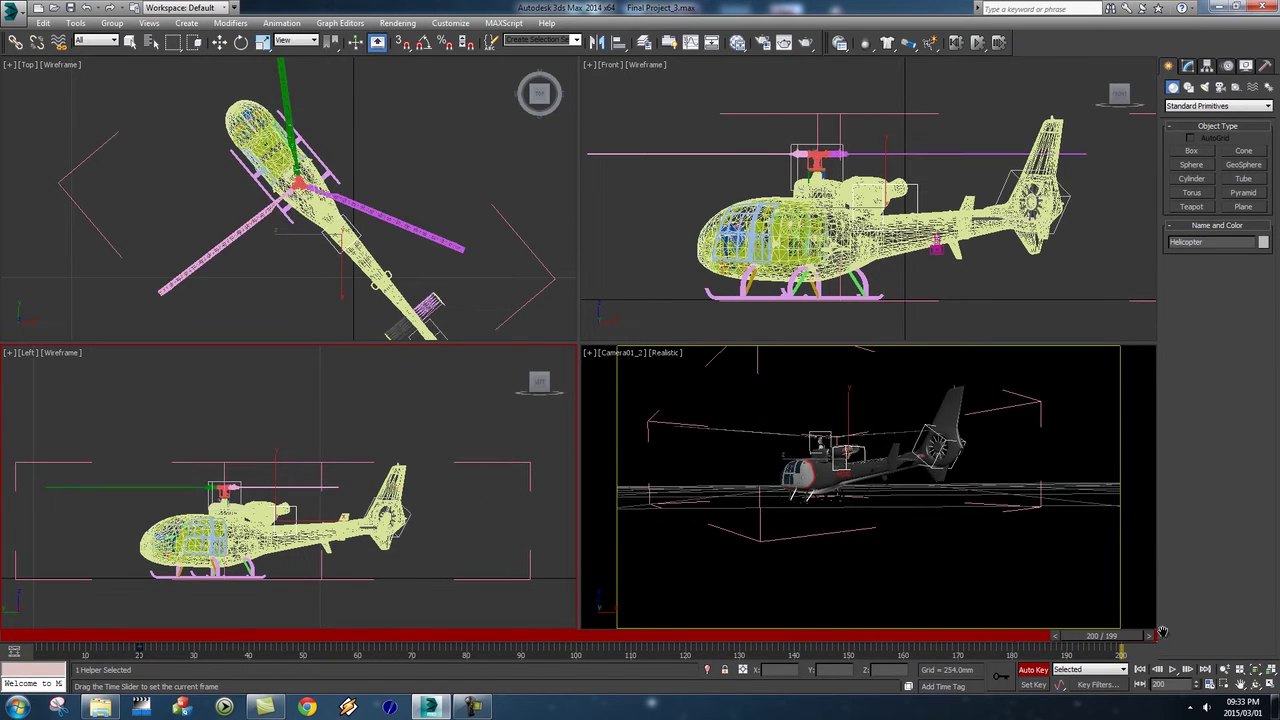
{"action": "key", "text": "w"}
{"action": "scroll", "coordinate": [445, 480], "scroll_direction": "down", "scroll_amount": 4}
{"action": "middle_click_drag", "start_coordinate": [331, 463], "coordinate": [356, 498]}
{"action": "left_click_drag", "start_coordinate": [352, 487], "coordinate": [340, 400]}
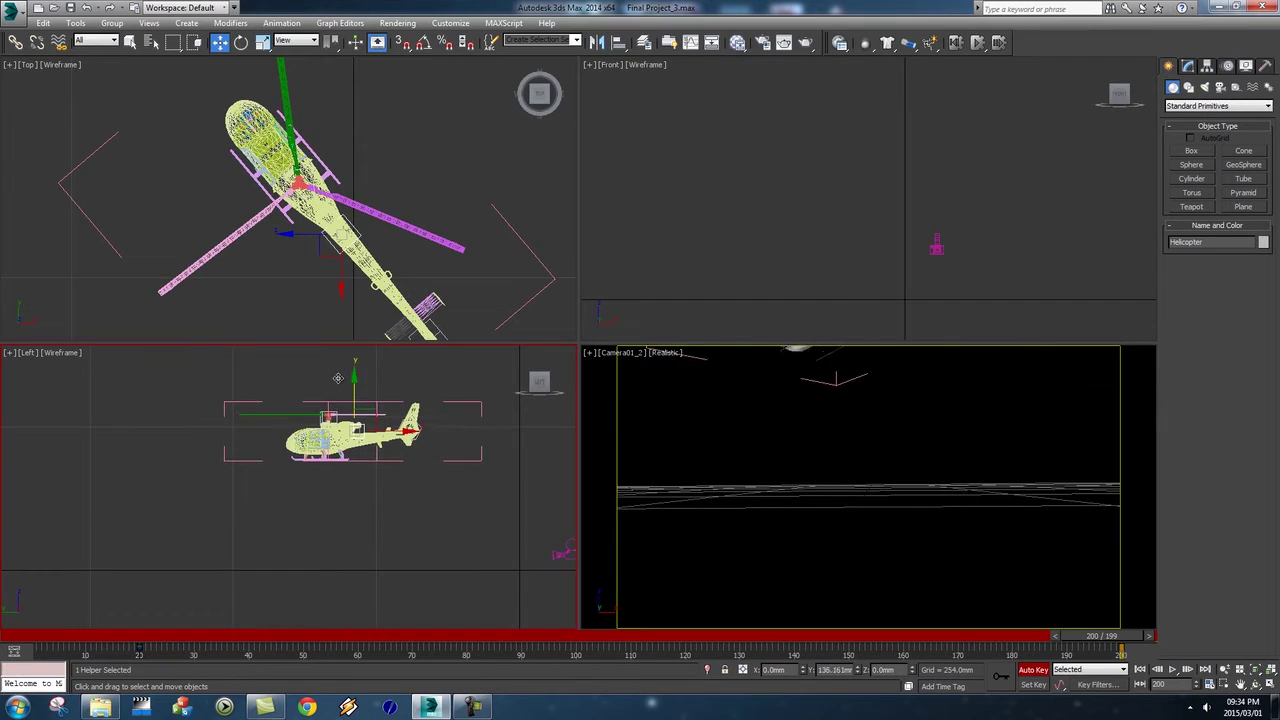
Rotate the Helicopter helper in the Left viewport at frame 200 so its nose pitches down
{"action": "middle_click_drag", "start_coordinate": [190, 384], "coordinate": [163, 384]}
{"action": "key", "text": "e"}
{"action": "left_click", "coordinate": [327, 415]}
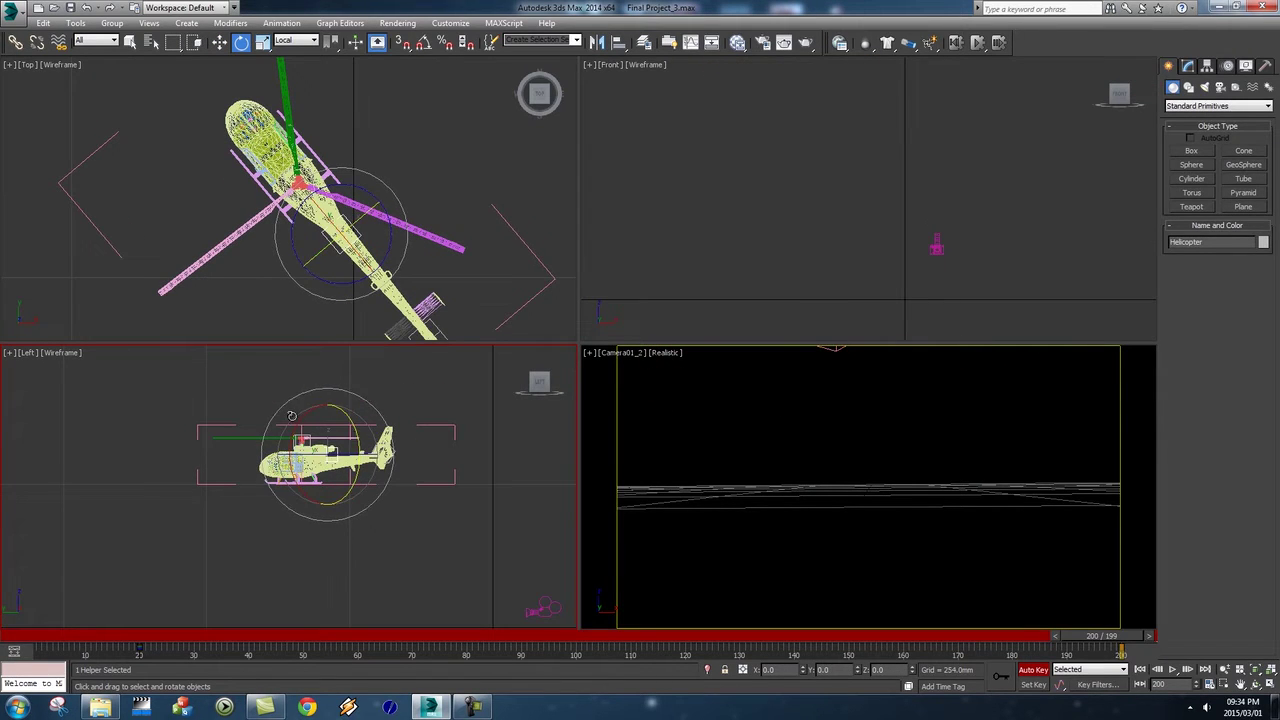
{"action": "mouse_move", "coordinate": [298, 418]}
{"action": "left_mouse_down"}
{"action": "mouse_move", "coordinate": [292, 478]}
{"action": "mouse_move", "coordinate": [283, 423]}
{"action": "mouse_move", "coordinate": [289, 470]}
{"action": "mouse_move", "coordinate": [301, 424]}
{"action": "mouse_move", "coordinate": [297, 442]}
{"action": "left_mouse_up"}
Using the Local reference coordinate system, move the Helicopter helper forward along its nose direction and slightly up along its local Z axis
{"action": "key", "text": "w"}
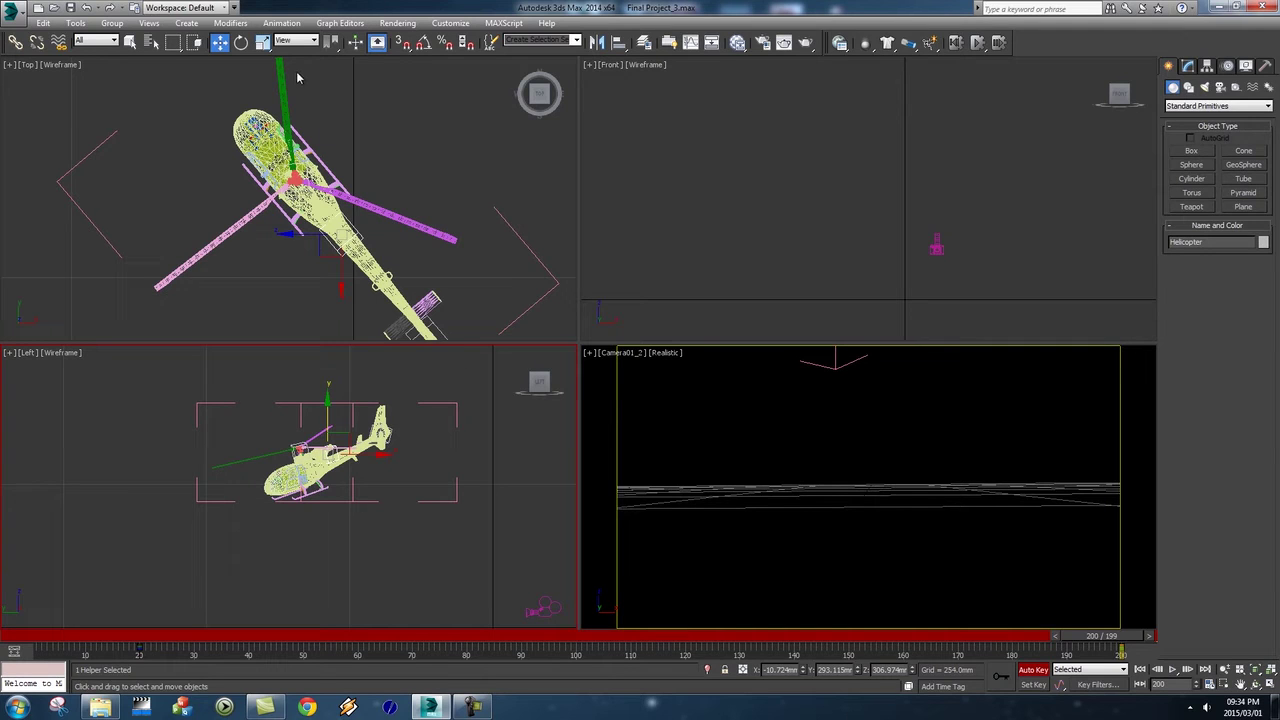
{"action": "left_click", "coordinate": [295, 40]}
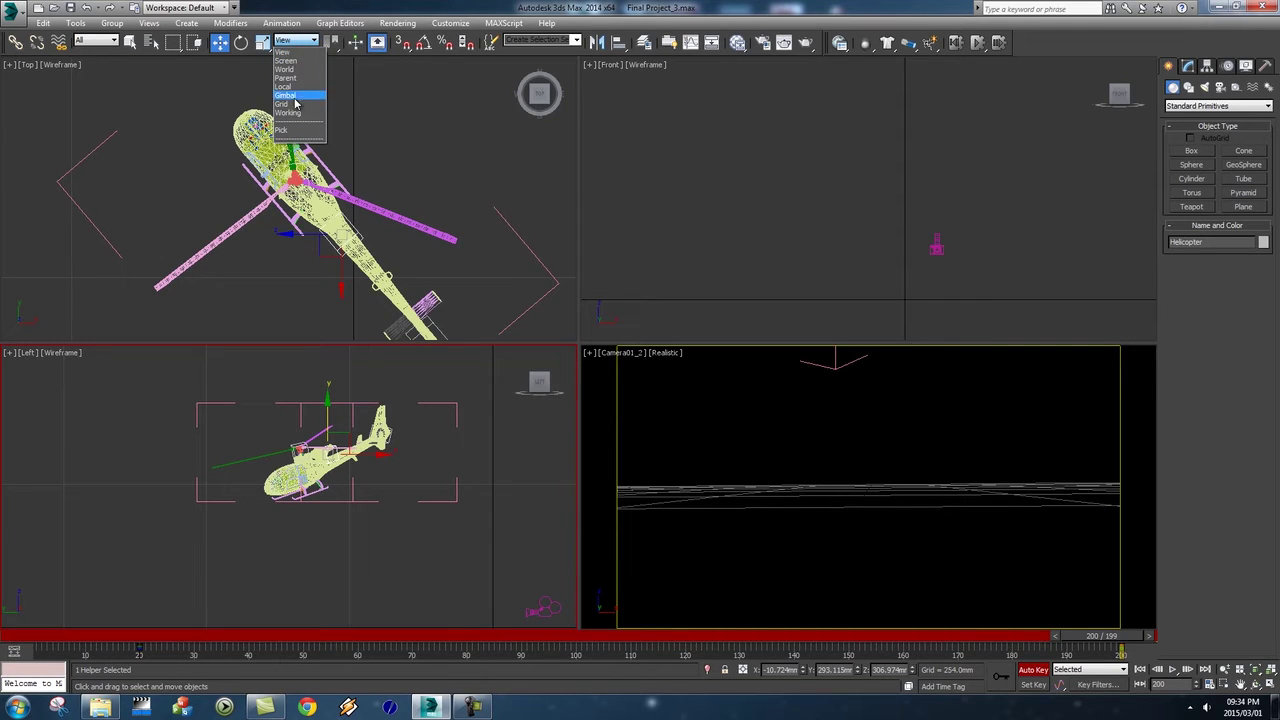
{"action": "left_click", "coordinate": [284, 87]}
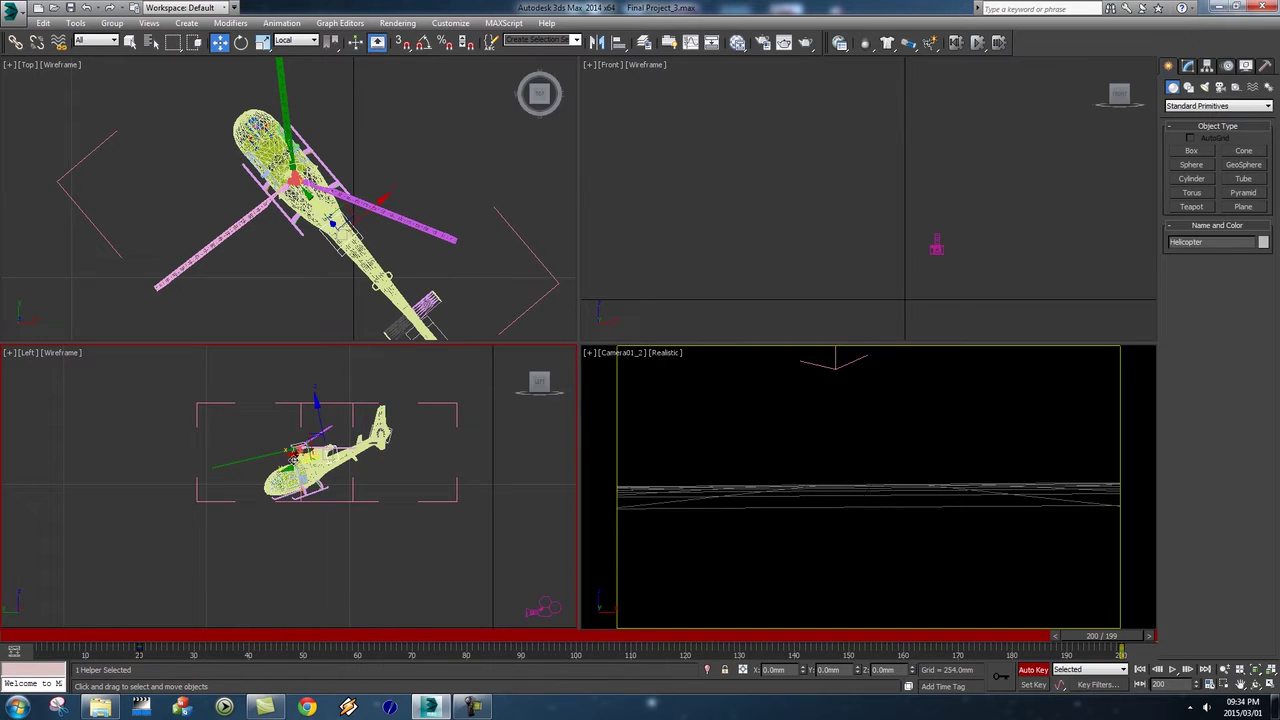
{"action": "left_click_drag", "start_coordinate": [289, 466], "coordinate": [137, 485]}
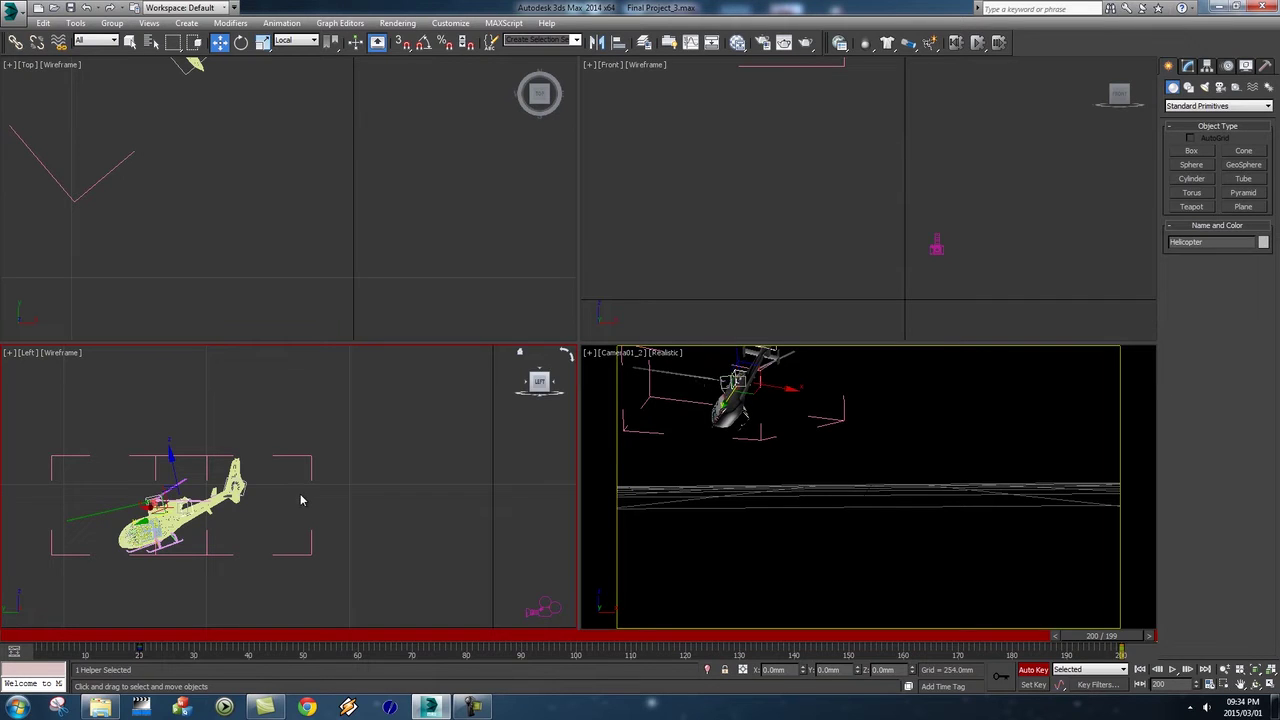
{"action": "left_click_drag", "start_coordinate": [170, 455], "coordinate": [161, 413]}
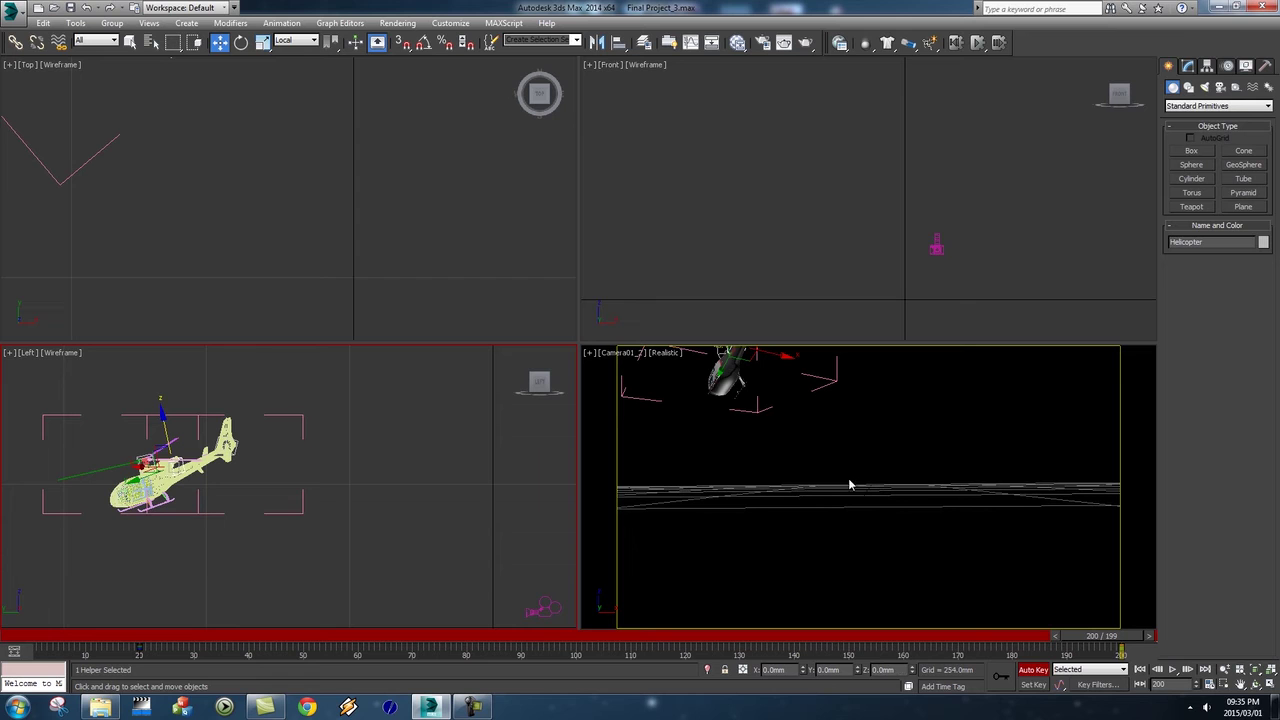
Turn off Auto Key and return to the first frame with the camera view active and nothing selected
{"action": "left_click", "coordinate": [1034, 669]}
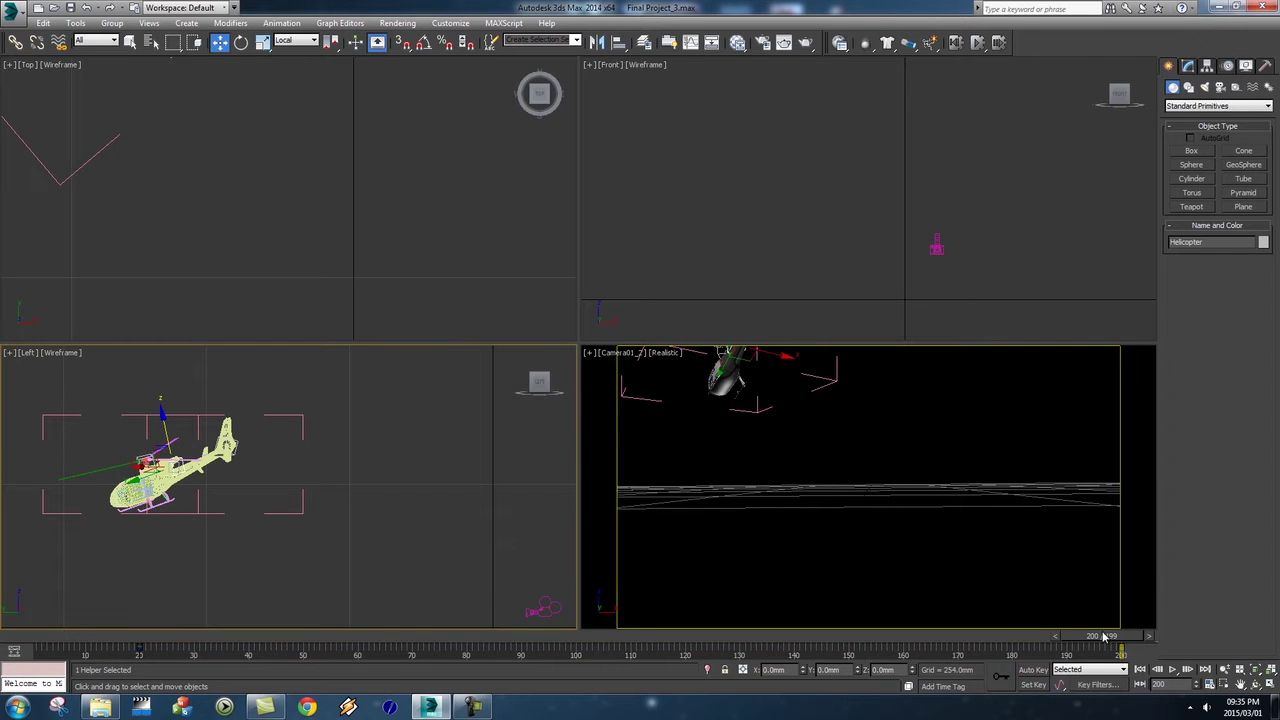
{"action": "left_click_drag", "start_coordinate": [1108, 636], "coordinate": [1085, 611]}
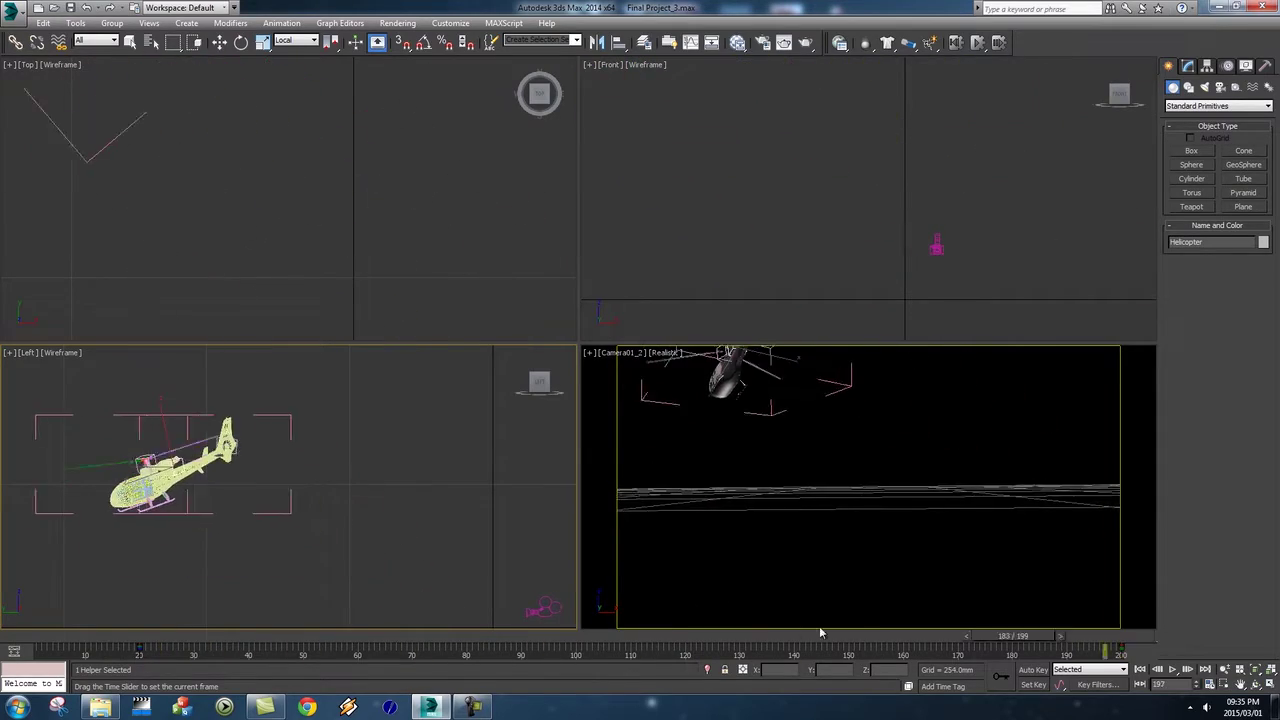
{"action": "key", "text": "Home"}
{"action": "key", "text": "w"}
{"action": "left_click", "coordinate": [601, 417]}
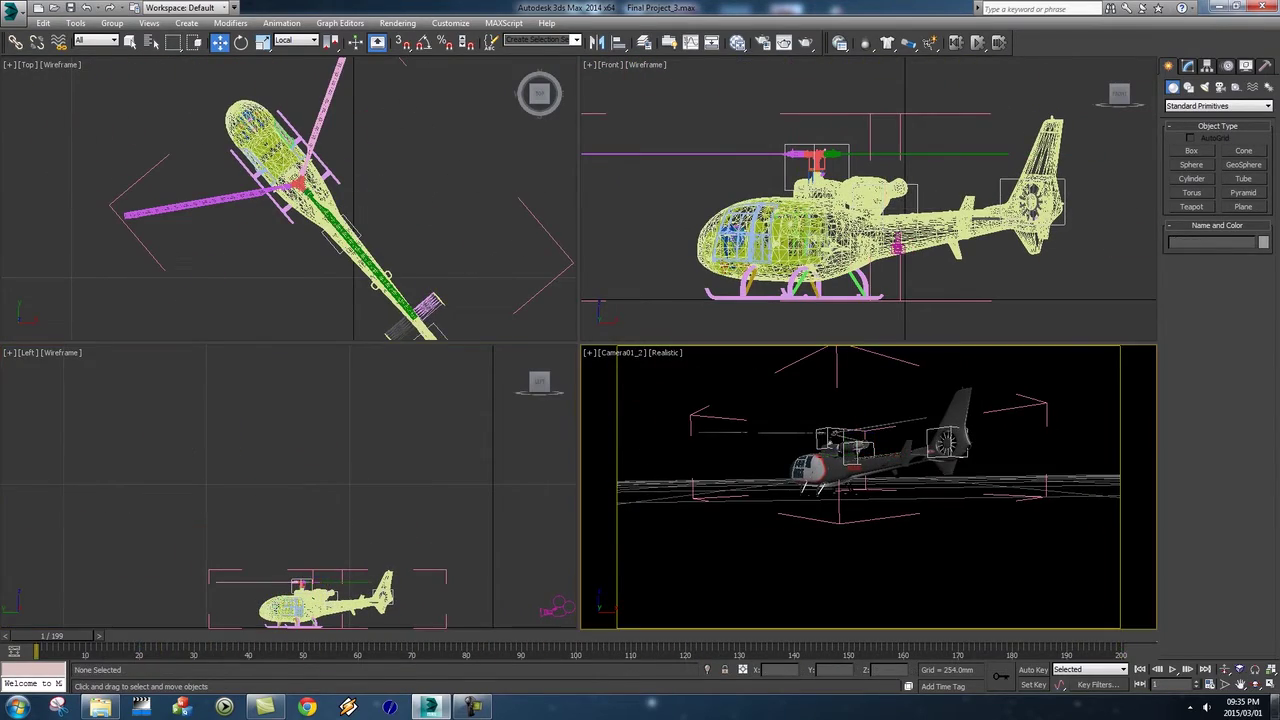
Play the animation twice in the camera view to check the helicopter's flight, and return to the first frame
{"action": "left_click", "coordinate": [1172, 669]}
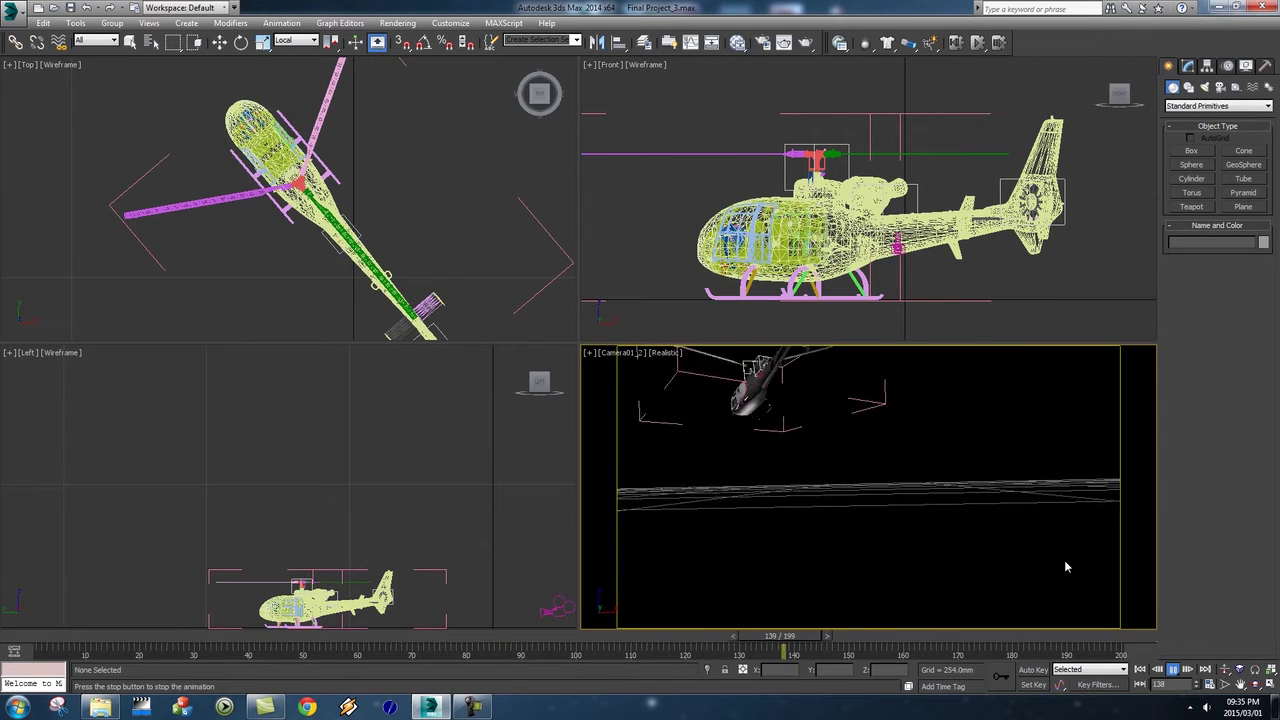
{"action": "key", "text": "/"}
{"action": "key", "text": "Home"}
{"action": "key", "text": "w"}
{"action": "left_click", "coordinate": [1176, 668]}
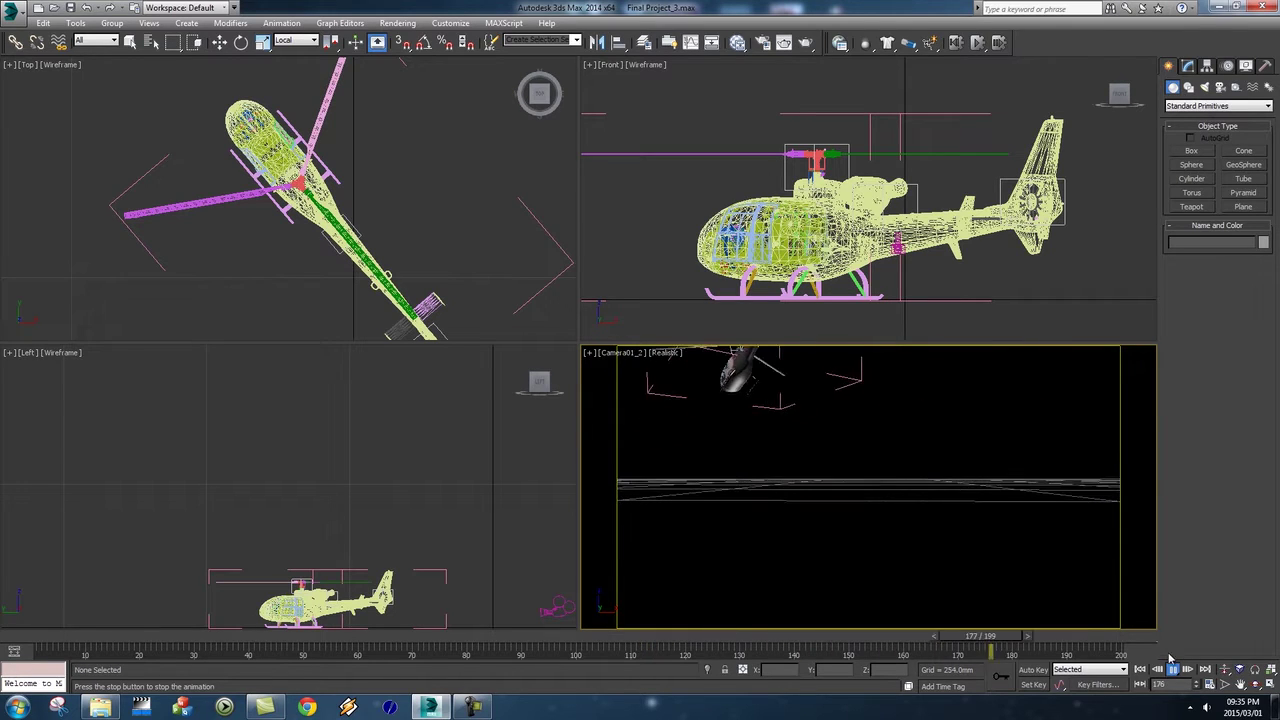
{"action": "key", "text": "/"}
{"action": "key", "text": "Home"}
Select the main_rotor helper in the Left viewport and open its rotation curves in the Curve Editor
{"action": "key", "text": "e"}
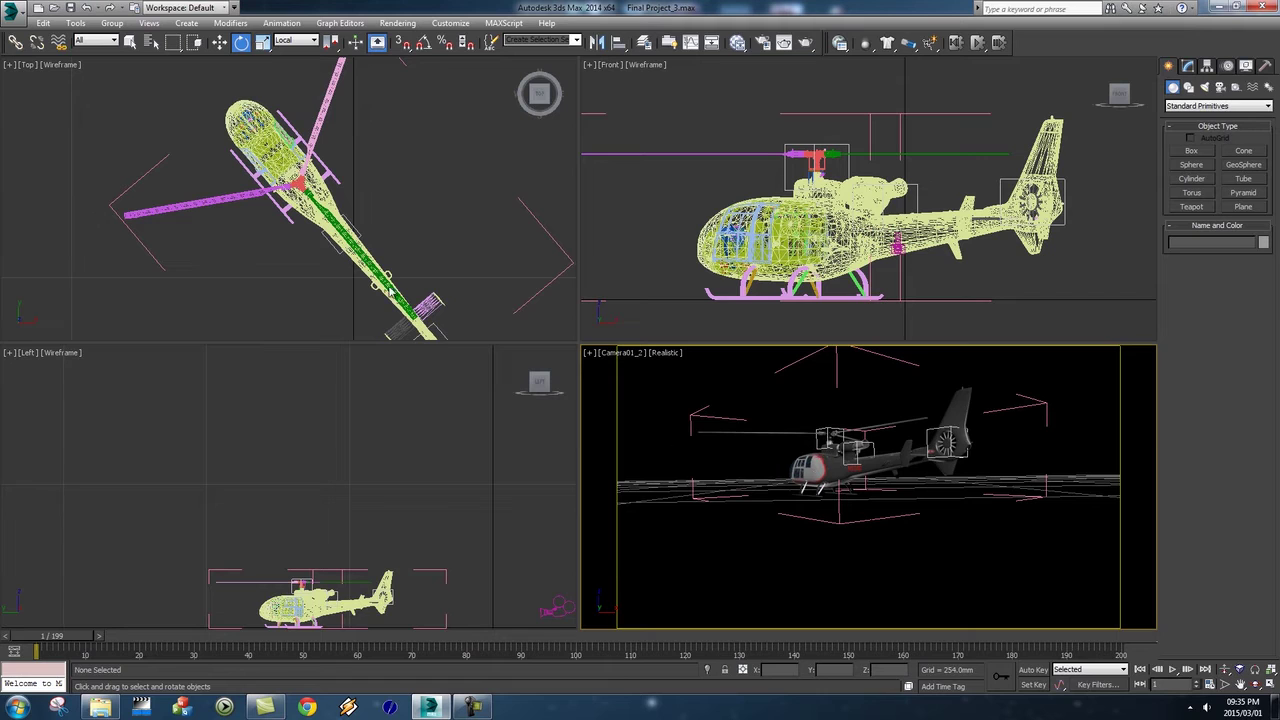
{"action": "scroll", "coordinate": [377, 451], "scroll_direction": "up", "scroll_amount": 8}
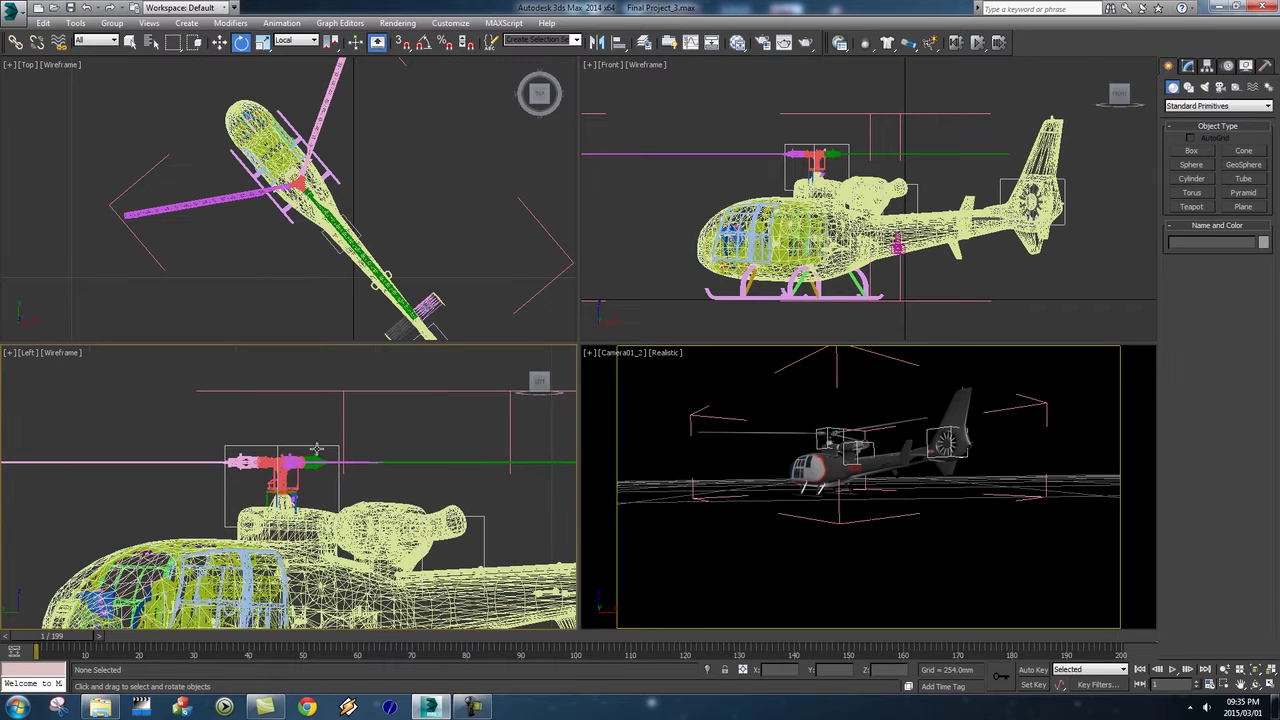
{"action": "left_click", "coordinate": [224, 491]}
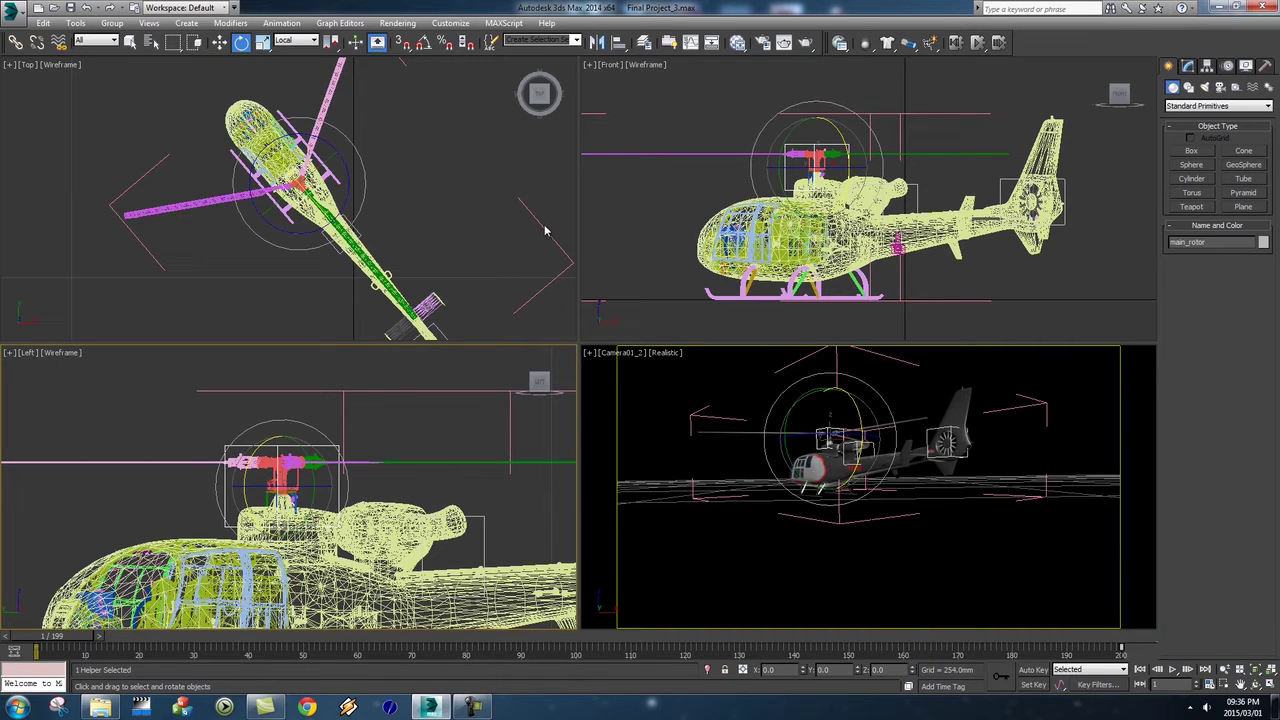
{"action": "left_click", "coordinate": [691, 43]}
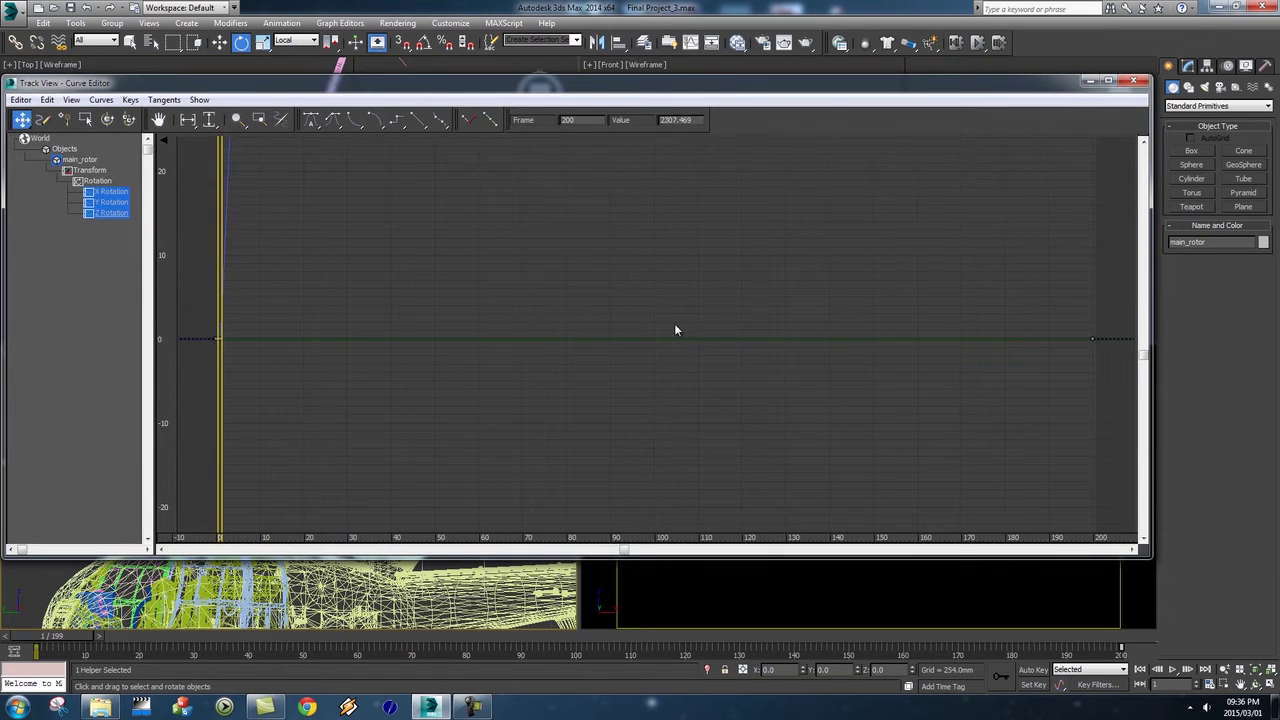
Raise the main rotor's Z Rotation key at frame 200 to a value of about 5031 for a faster spin
{"action": "middle_click_drag", "start_coordinate": [430, 254], "coordinate": [587, 256]}
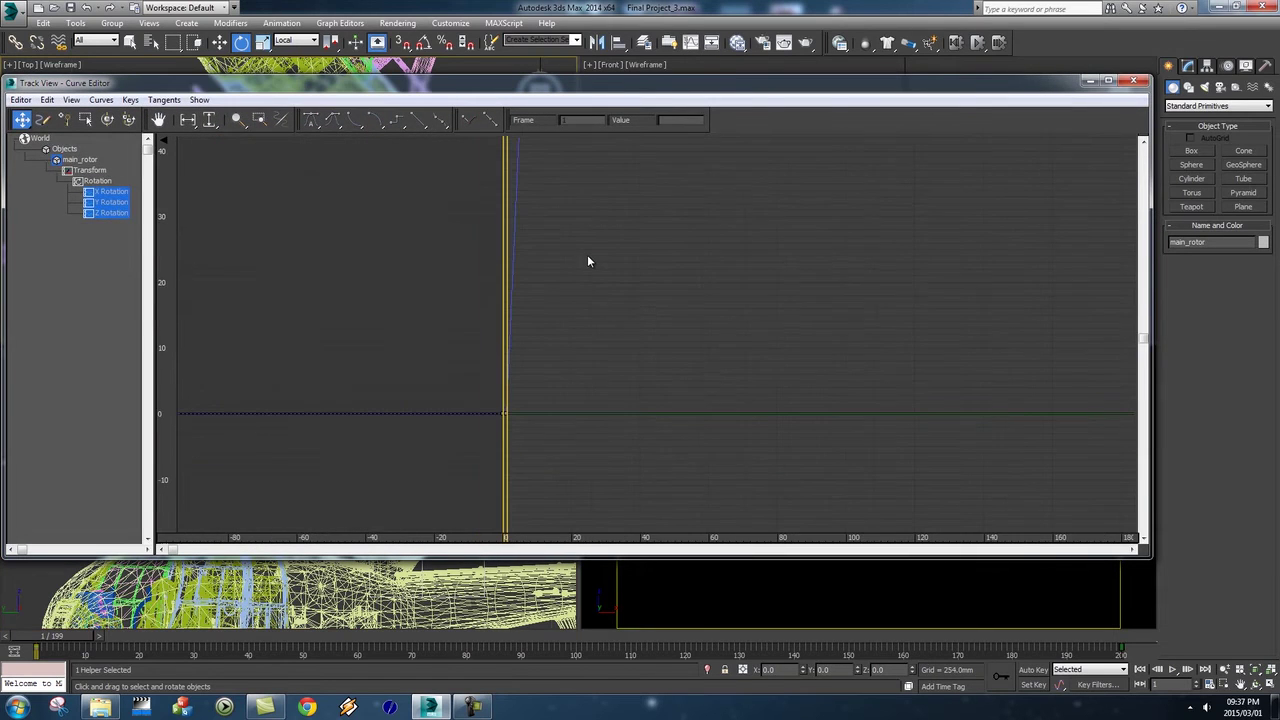
{"action": "middle_click_drag", "start_coordinate": [619, 201], "coordinate": [612, 460]}
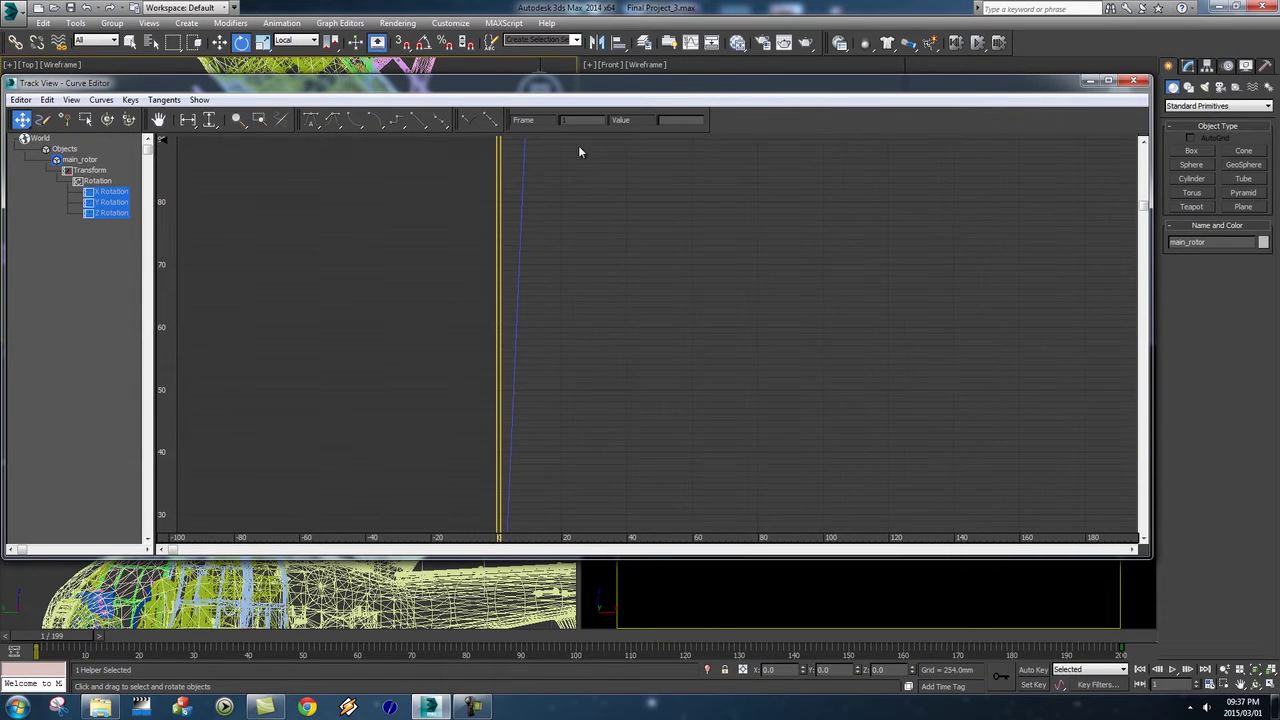
{"action": "middle_click_drag", "start_coordinate": [579, 340], "coordinate": [568, 258]}
{"action": "scroll", "coordinate": [577, 449], "scroll_direction": "down", "scroll_amount": 1}
{"action": "scroll", "coordinate": [929, 329], "scroll_direction": "down", "scroll_amount": 4}
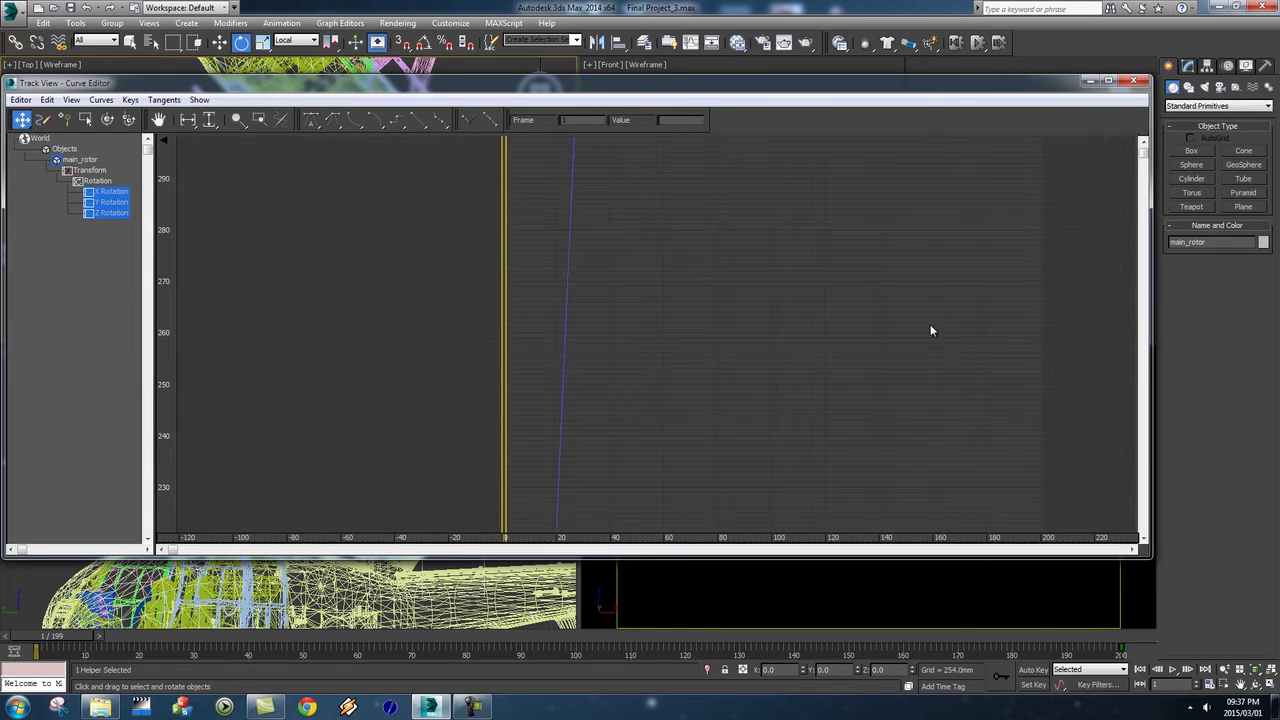
{"action": "scroll", "coordinate": [824, 307], "scroll_direction": "down", "scroll_amount": 6}
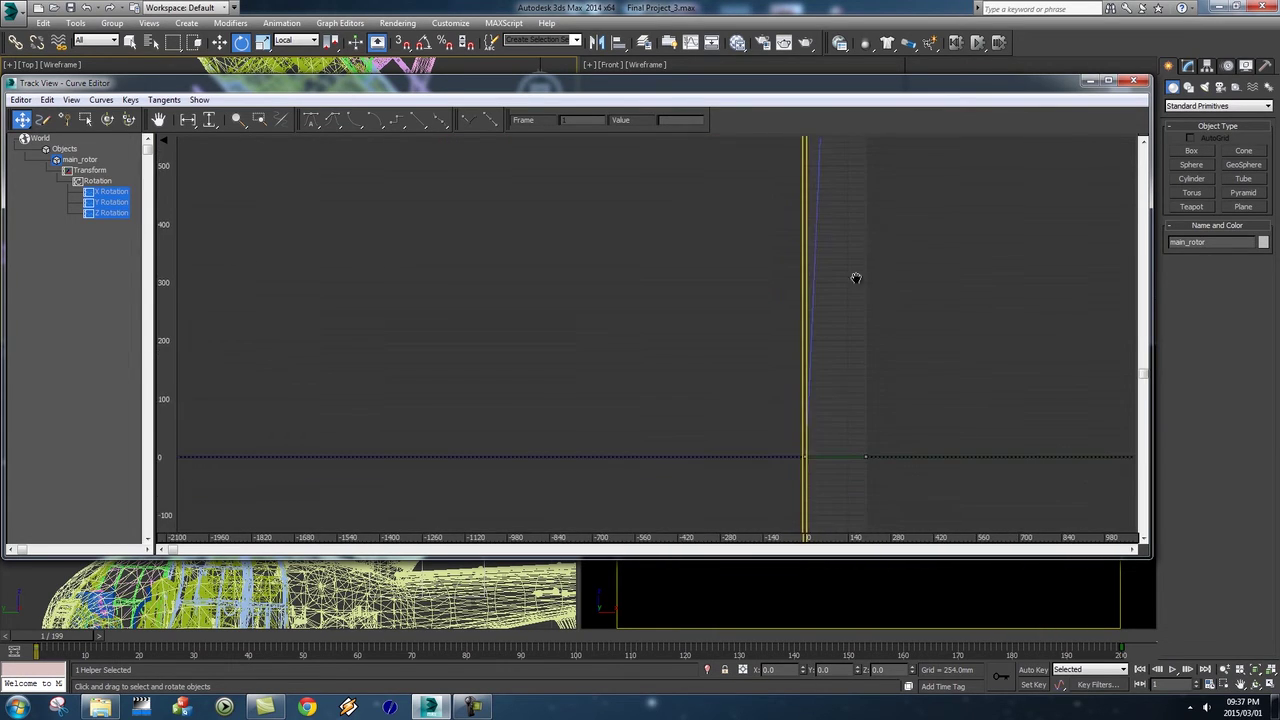
{"action": "middle_click_drag", "start_coordinate": [787, 426], "coordinate": [686, 362]}
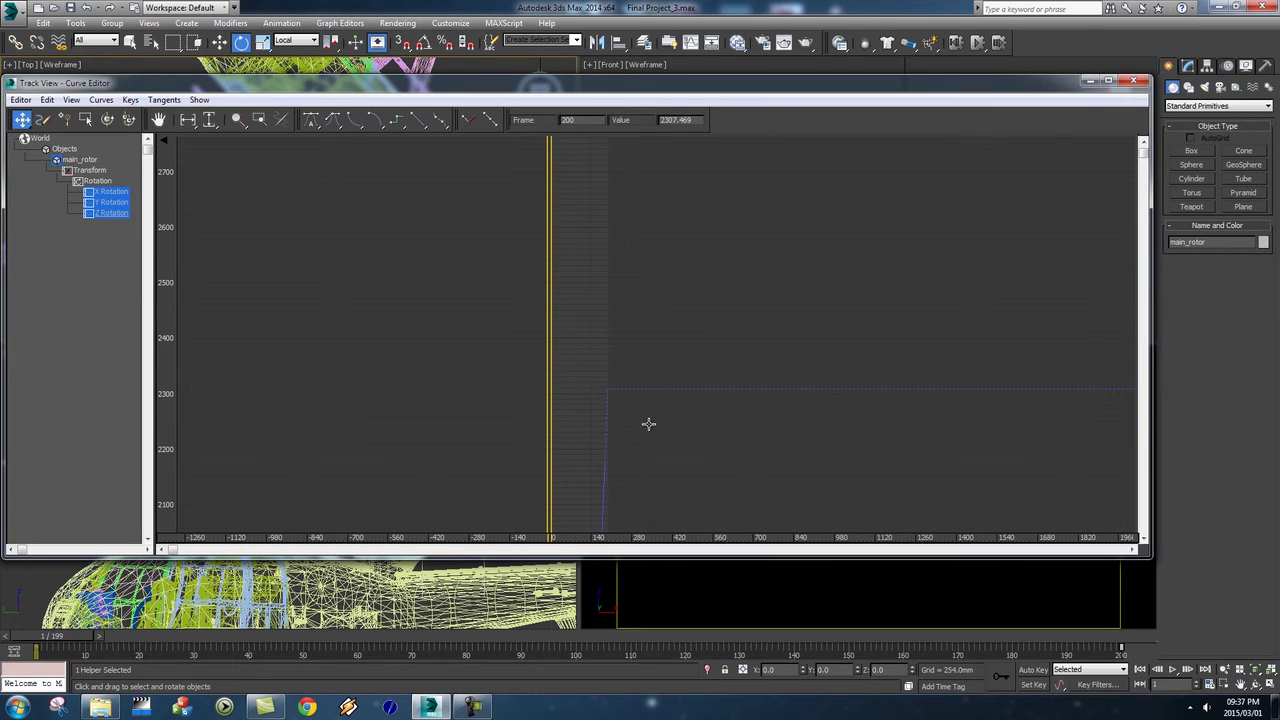
{"action": "left_click_drag", "start_coordinate": [609, 396], "coordinate": [621, 230]}
{"action": "left_click_drag", "start_coordinate": [625, 182], "coordinate": [624, 164]}
{"action": "middle_click_drag", "start_coordinate": [703, 196], "coordinate": [689, 457]}
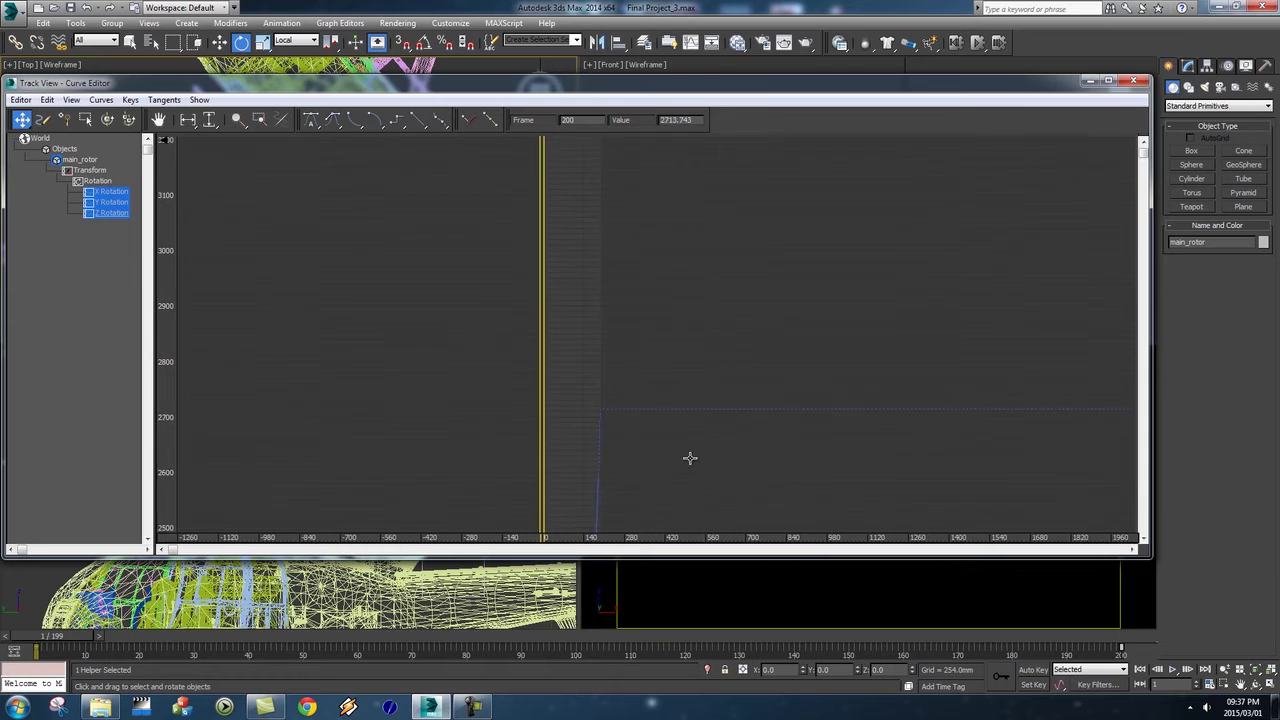
{"action": "left_click_drag", "start_coordinate": [597, 445], "coordinate": [613, 155]}
{"action": "middle_click_drag", "start_coordinate": [700, 194], "coordinate": [675, 525]}
{"action": "left_click_drag", "start_coordinate": [573, 473], "coordinate": [592, 160]}
{"action": "middle_click_drag", "start_coordinate": [669, 183], "coordinate": [684, 512]}
{"action": "left_click_drag", "start_coordinate": [574, 453], "coordinate": [594, 170]}
{"action": "middle_click_drag", "start_coordinate": [622, 183], "coordinate": [578, 487]}
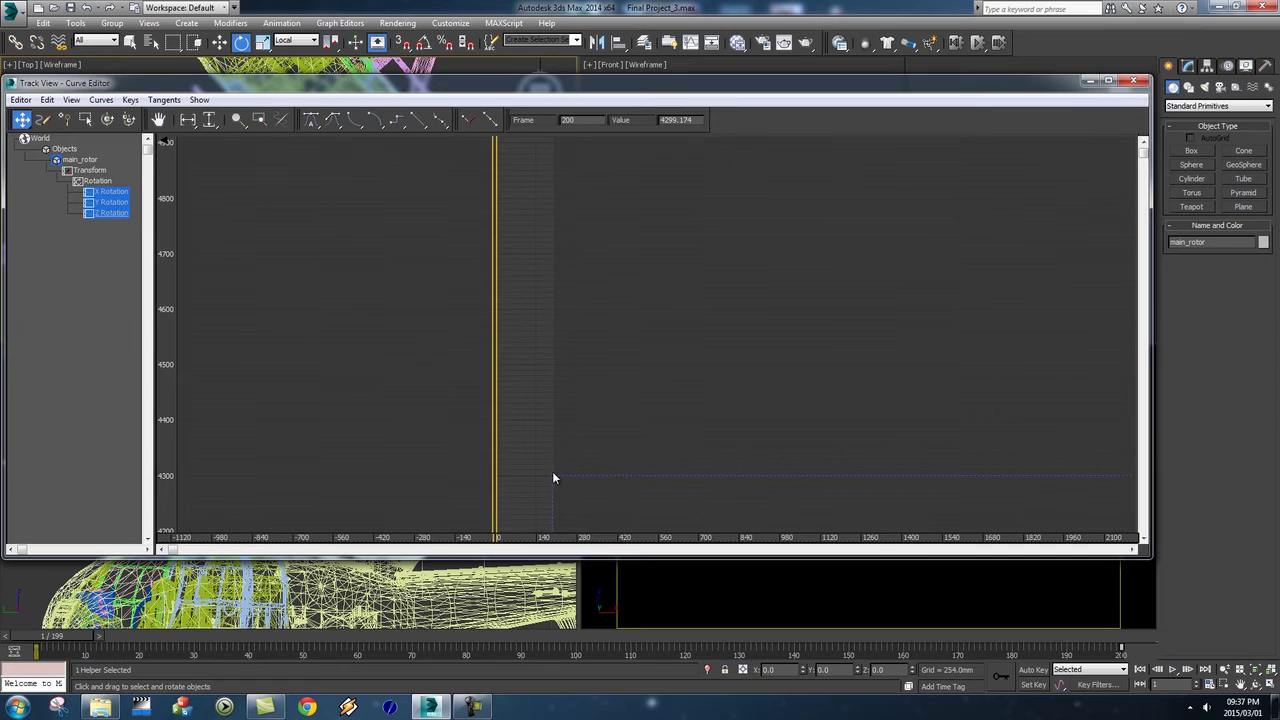
{"action": "left_click_drag", "start_coordinate": [553, 477], "coordinate": [583, 153]}
{"action": "middle_click_drag", "start_coordinate": [643, 193], "coordinate": [655, 423]}
{"action": "left_click_drag", "start_coordinate": [565, 415], "coordinate": [571, 328]}
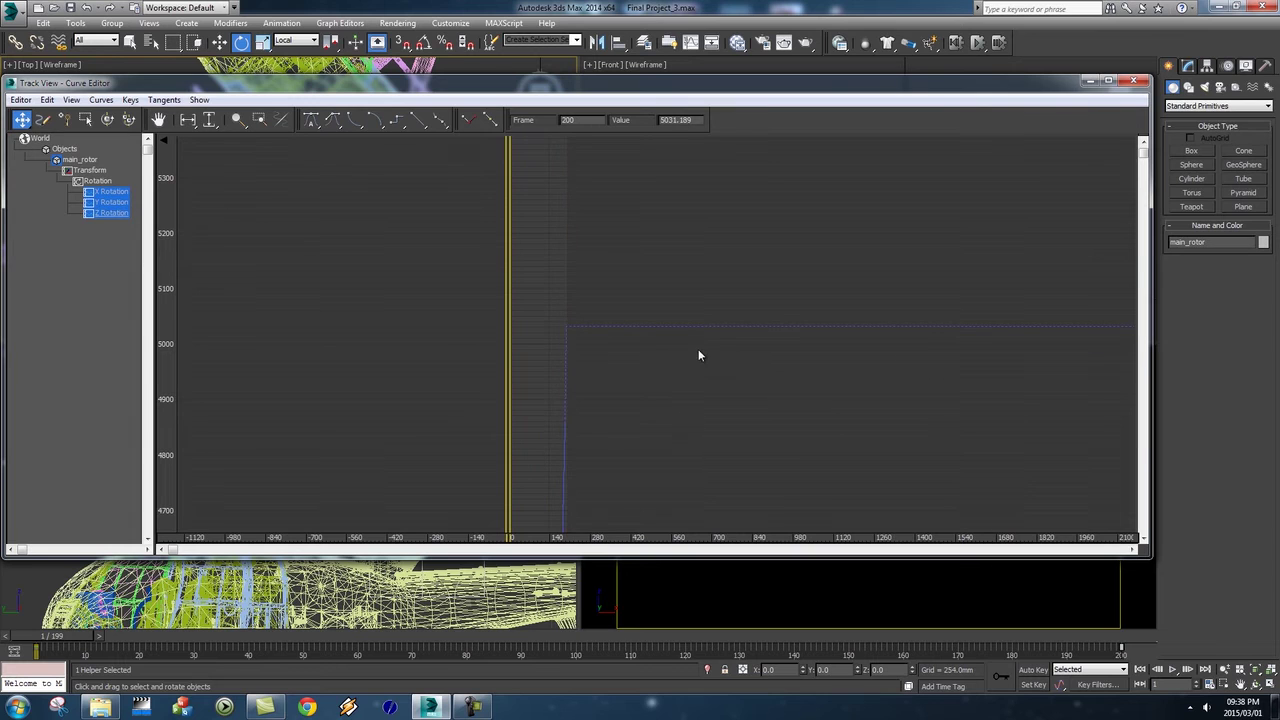
Close the Curve Editor, play the animation in the camera view to check the rotor speed, and return to frame 1
{"action": "left_click", "coordinate": [1133, 79]}
{"action": "left_click", "coordinate": [333, 387]}
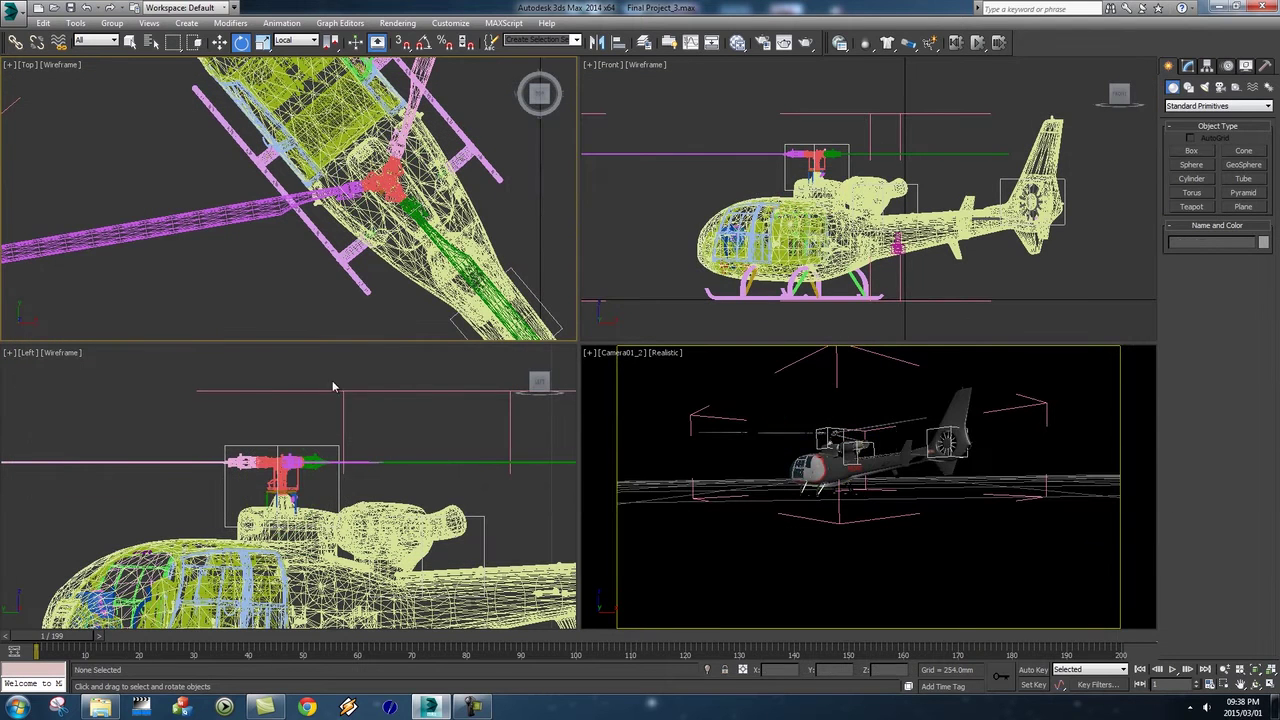
{"action": "left_click_drag", "start_coordinate": [76, 641], "coordinate": [50, 645]}
{"action": "key", "text": "e"}
{"action": "left_click", "coordinate": [653, 380]}
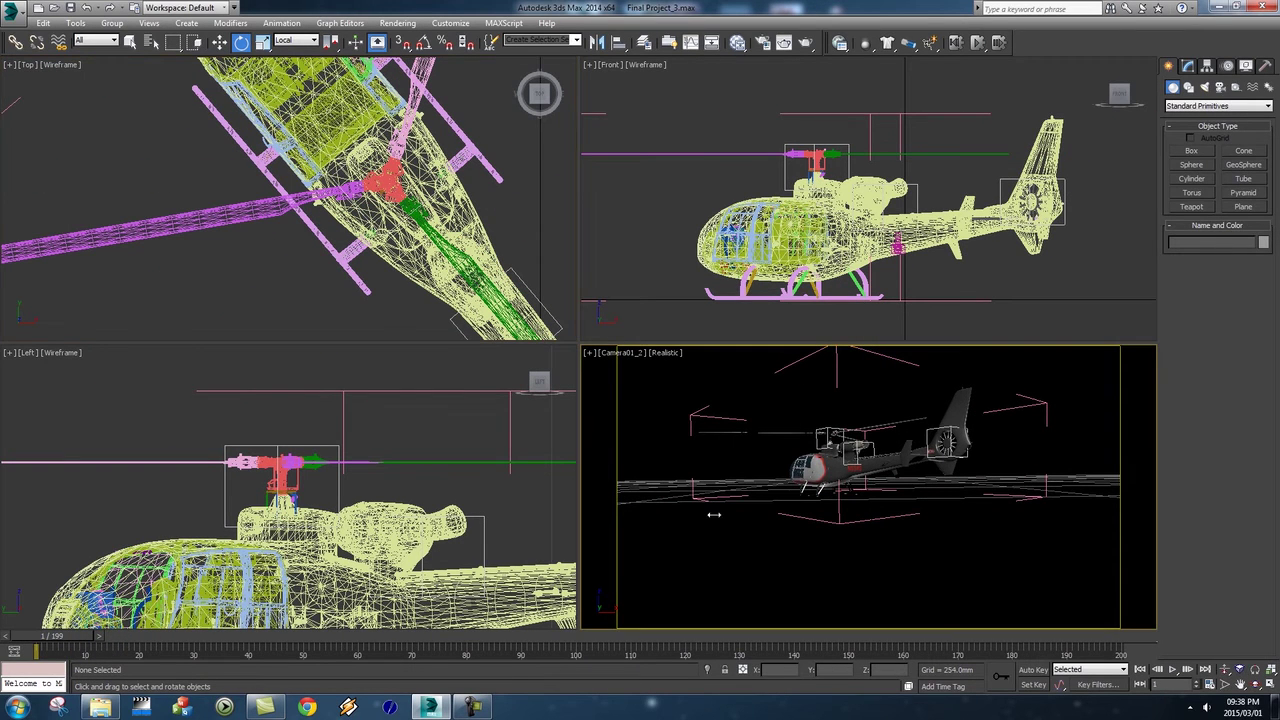
{"action": "left_click", "coordinate": [1174, 669]}
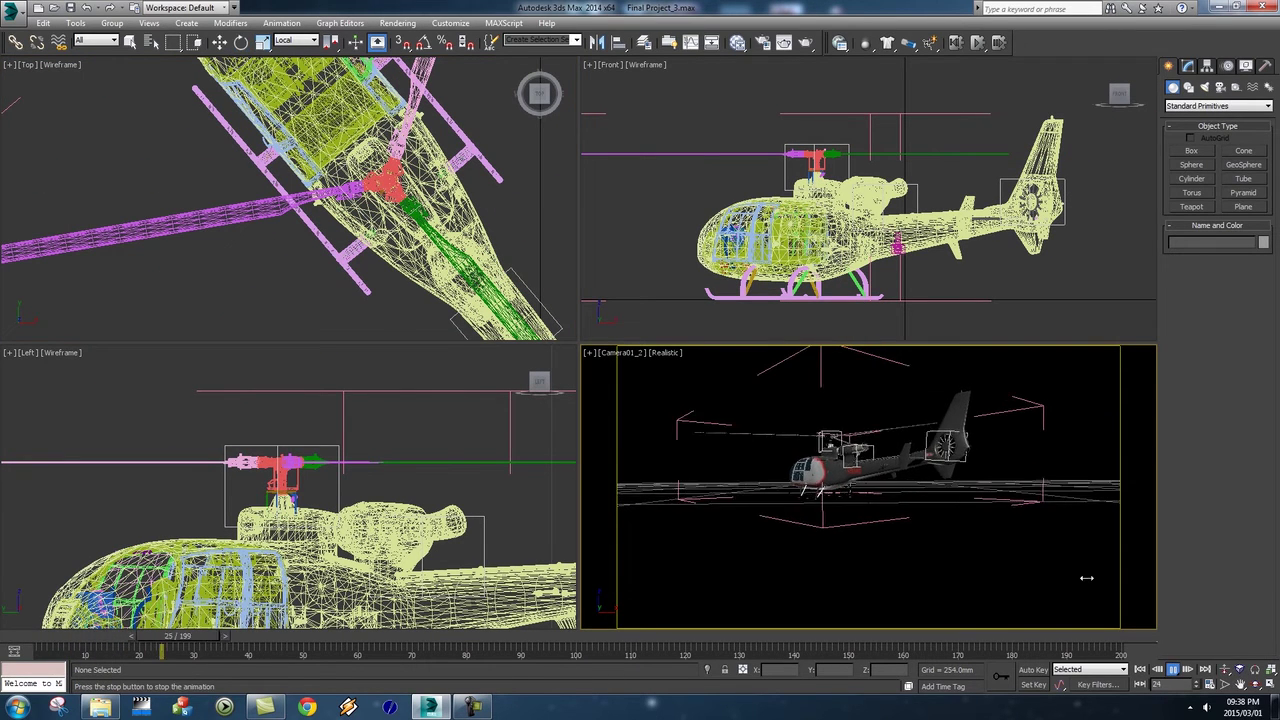
{"action": "left_click", "coordinate": [1178, 668]}
{"action": "left_click", "coordinate": [1140, 669]}
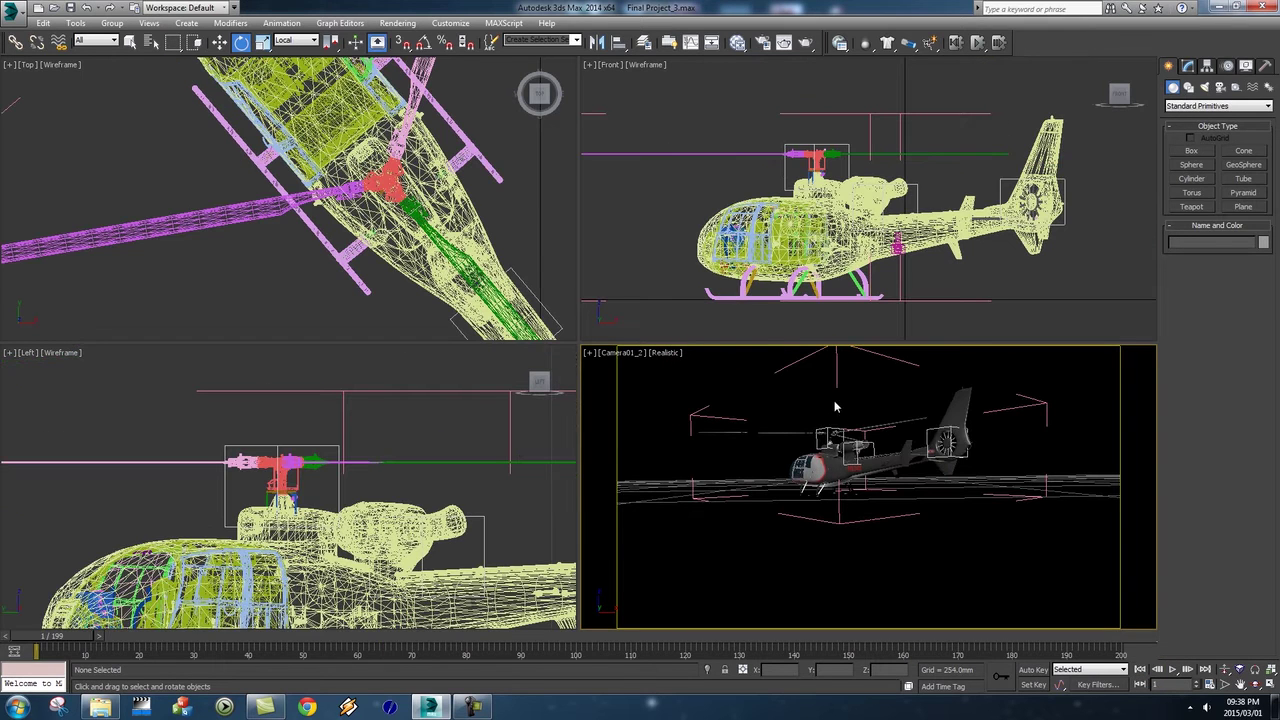
Turn on the environment map for the scene background and close the environment settings
{"action": "left_click", "coordinate": [404, 23]}
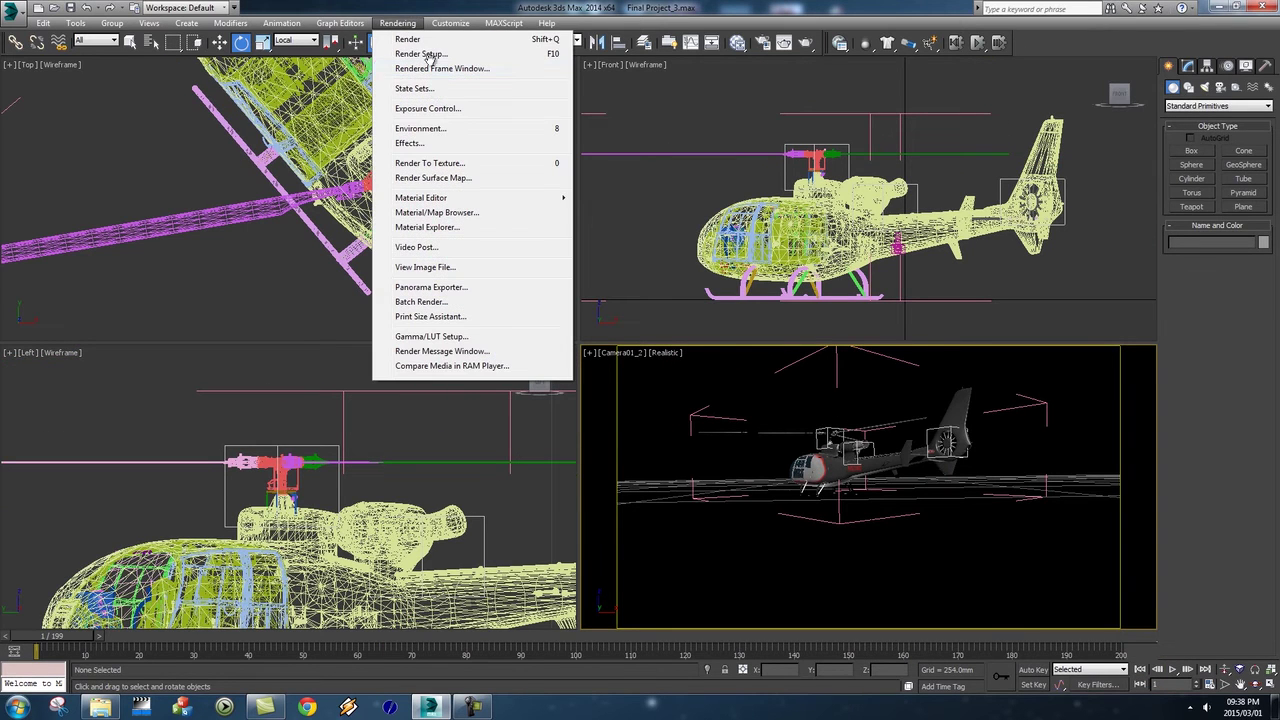
{"action": "left_click", "coordinate": [428, 128]}
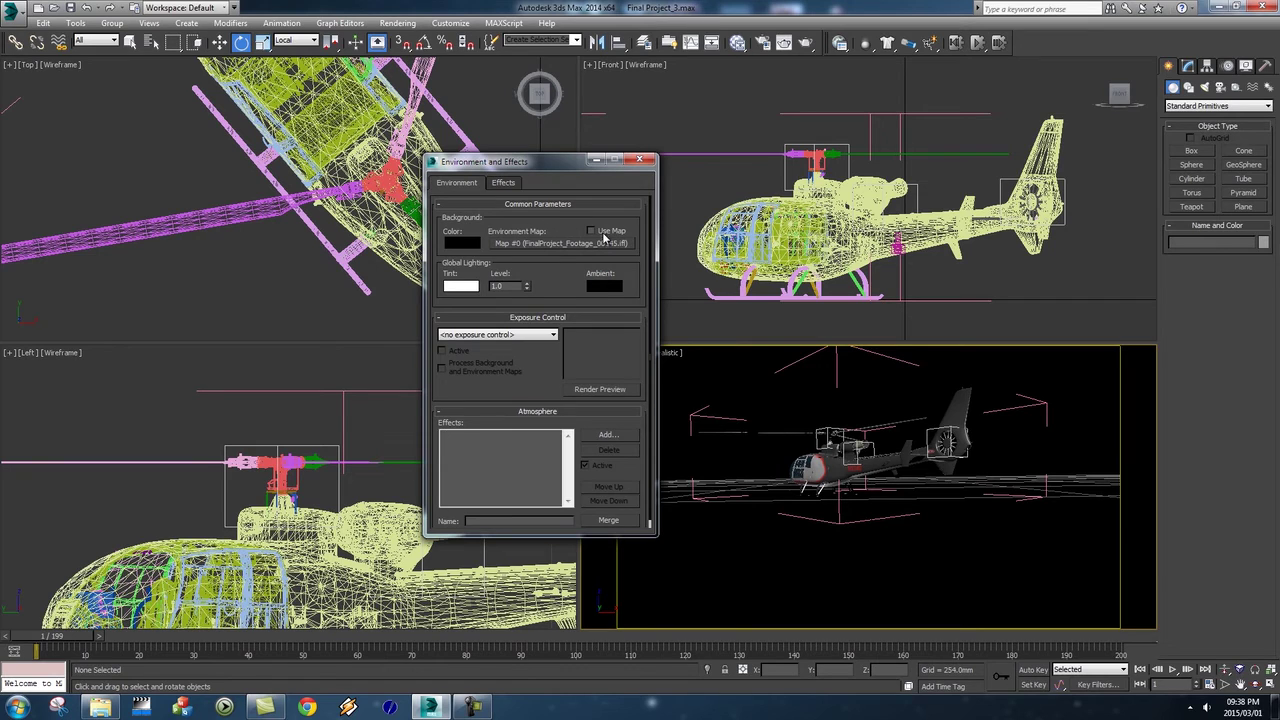
{"action": "left_click", "coordinate": [591, 231]}
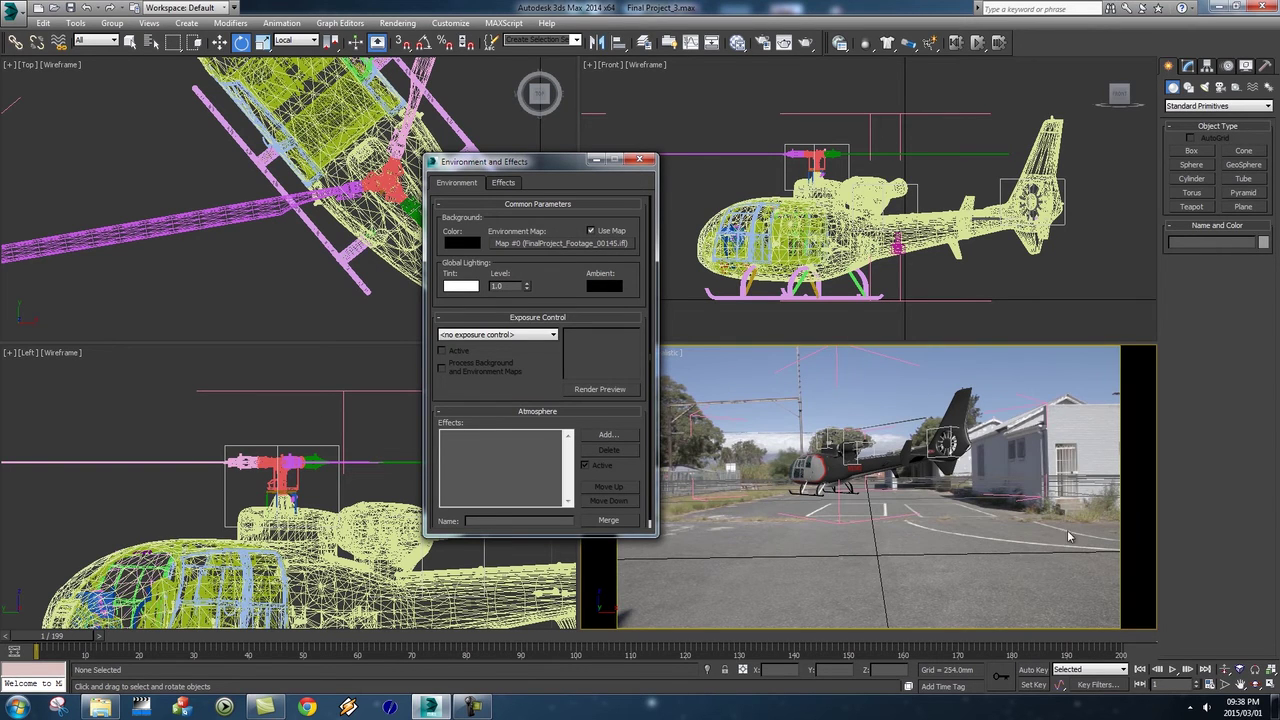
{"action": "left_click", "coordinate": [640, 160]}
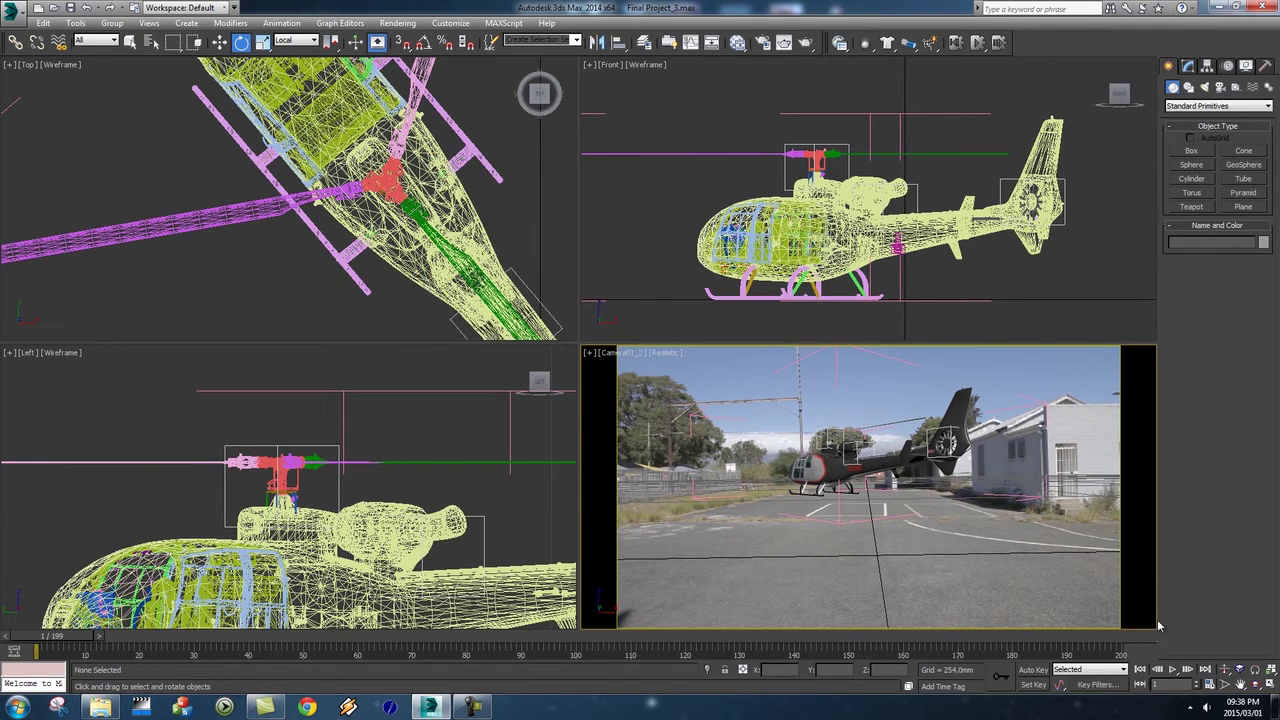
Play the animation against the footage background in the camera view, and scrub back to frame 44 to check the helicopter
{"action": "left_click", "coordinate": [1173, 670]}
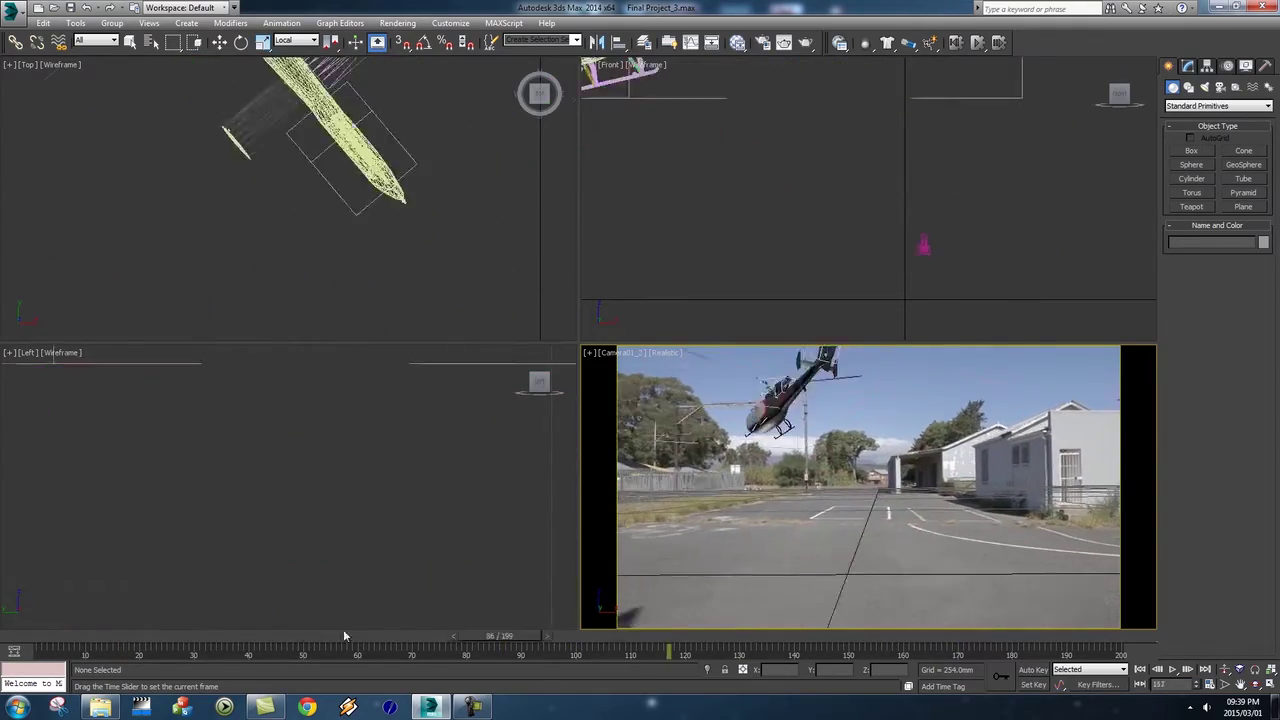
{"action": "key", "text": "e"}
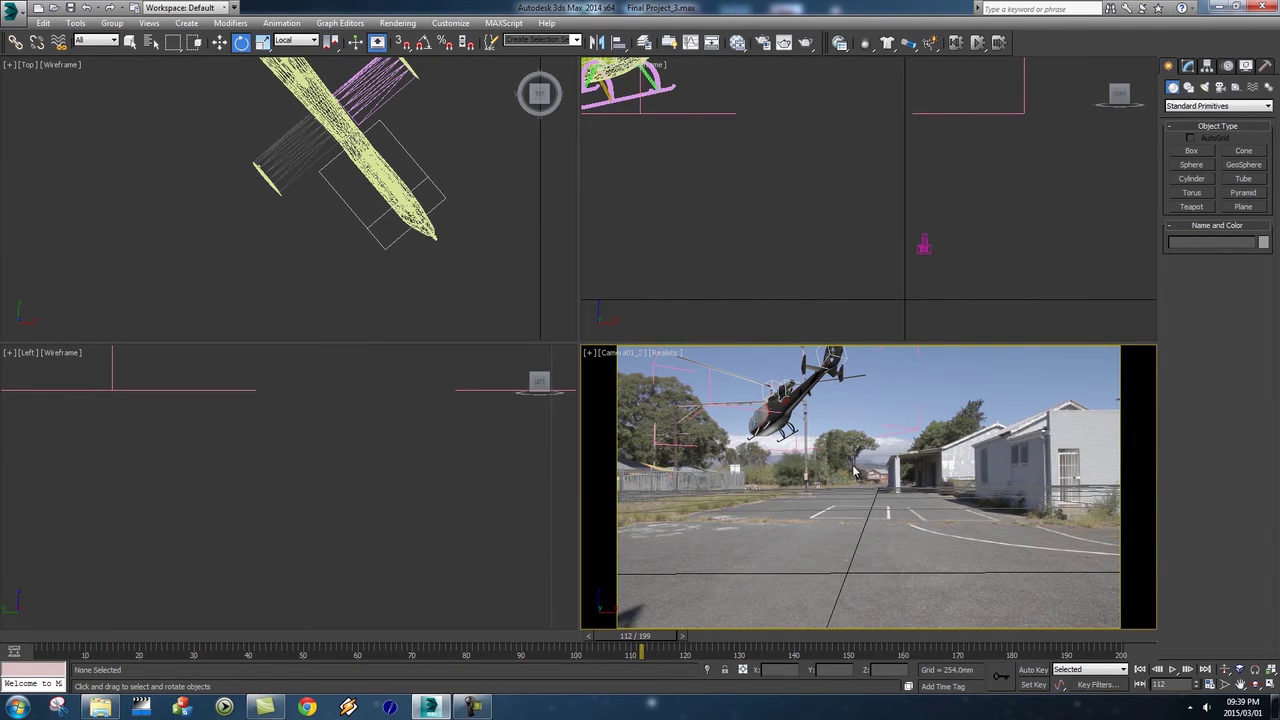
{"action": "left_click_drag", "start_coordinate": [622, 638], "coordinate": [214, 636]}
{"action": "key", "text": "e"}
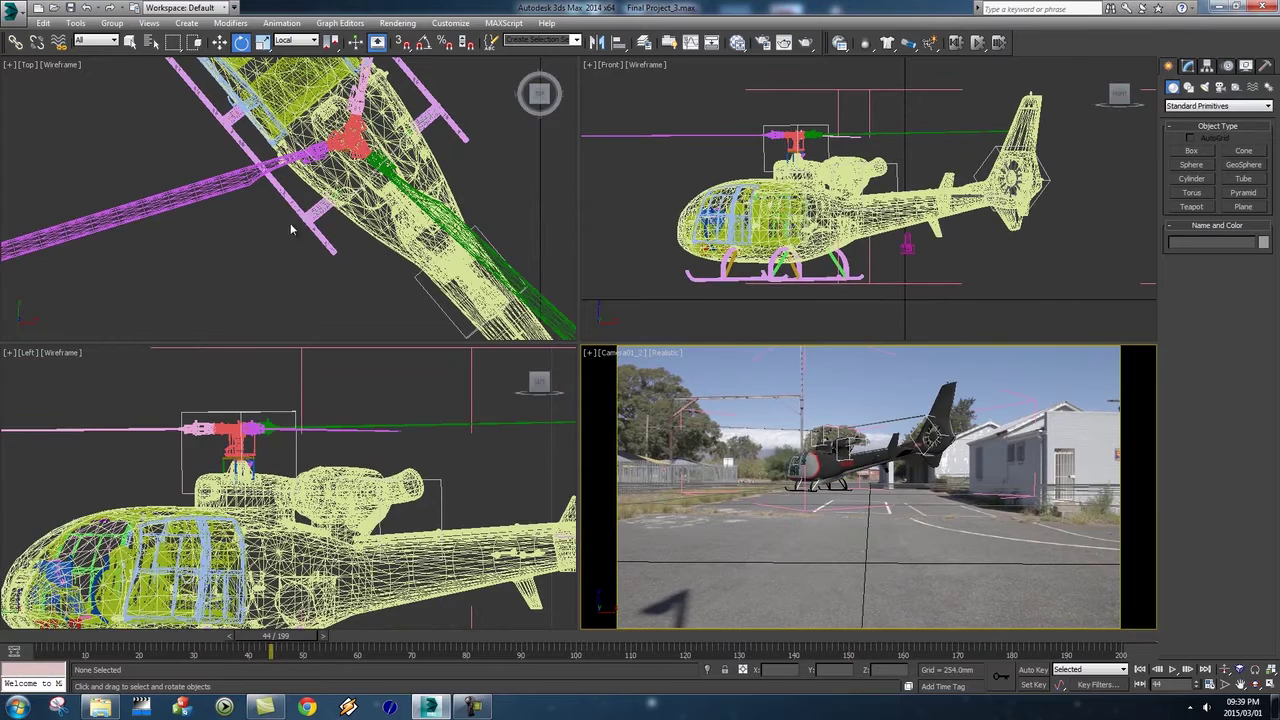
Save the scene as a new version named Final Project_4.max in the 3D Project folder
{"action": "left_click", "coordinate": [15, 12]}
{"action": "left_click", "coordinate": [46, 178]}
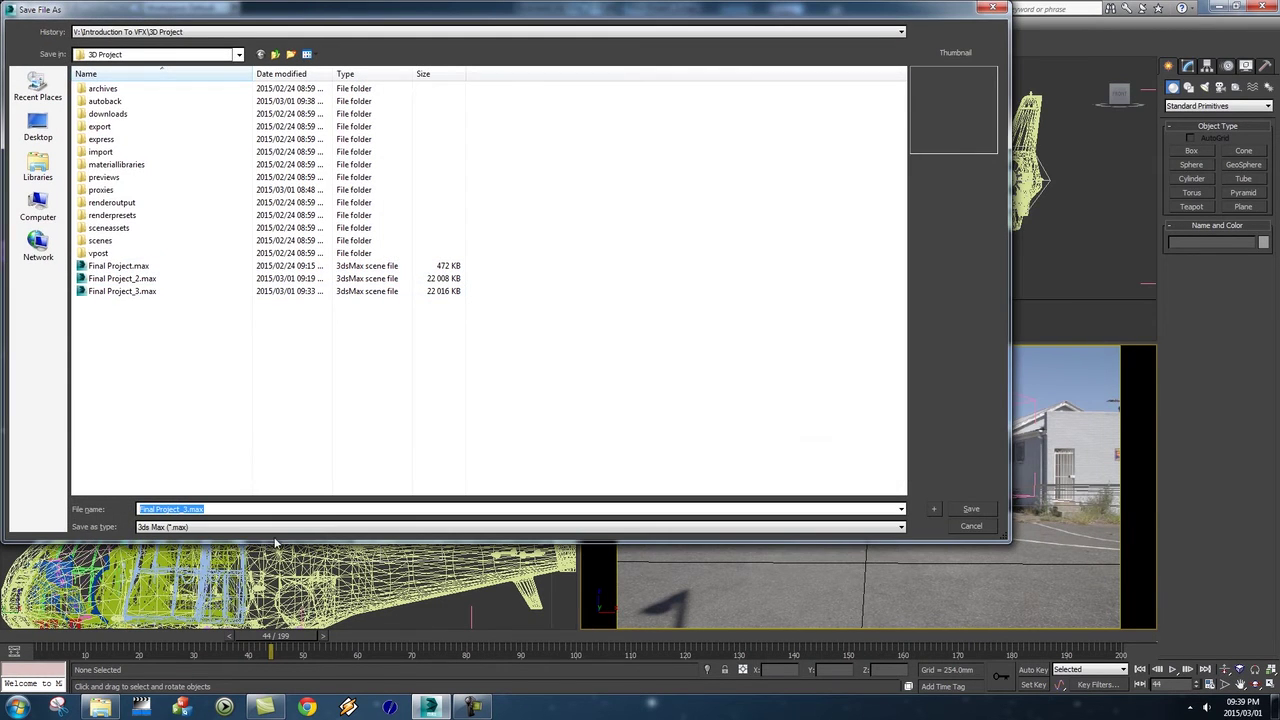
{"action": "left_click", "coordinate": [213, 512]}
{"action": "key", "text": "Left"}
{"action": "key", "text": "Left"}
{"action": "key", "text": "Left"}
{"action": "key", "text": "Left"}
{"action": "key", "text": "Left"}
{"action": "type", "text": "4"}
{"action": "left_click", "coordinate": [970, 508]}
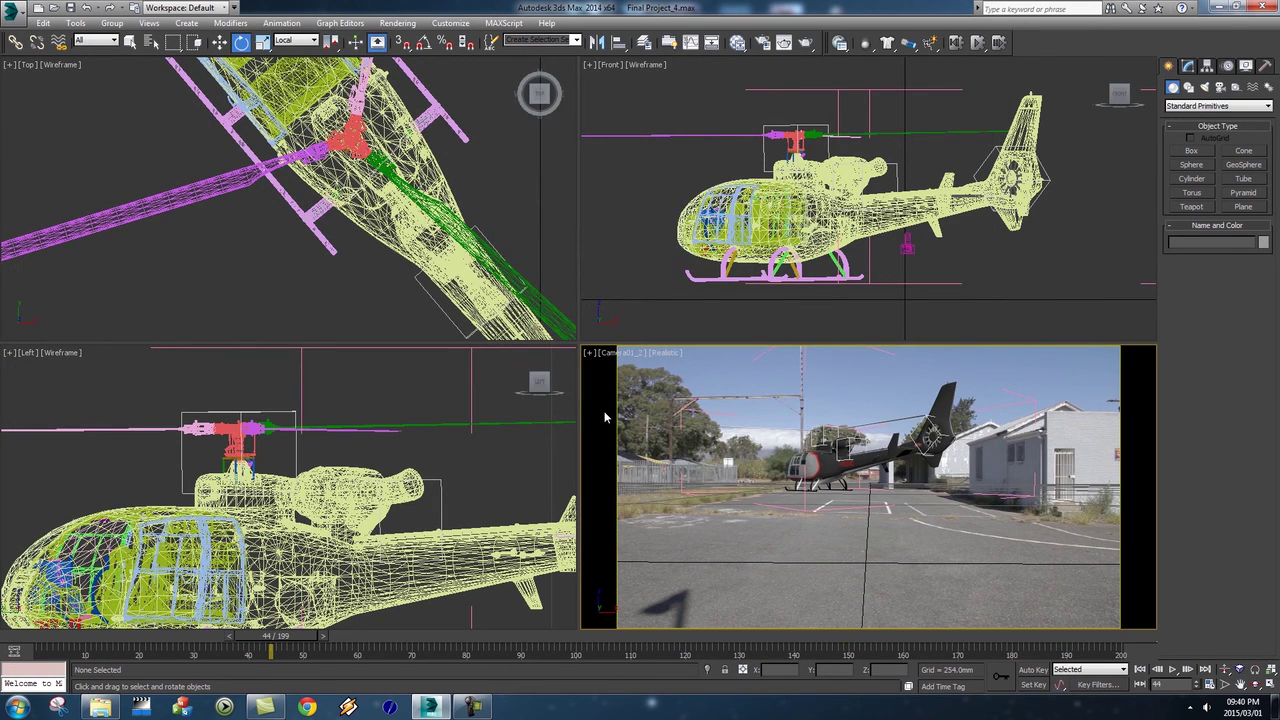